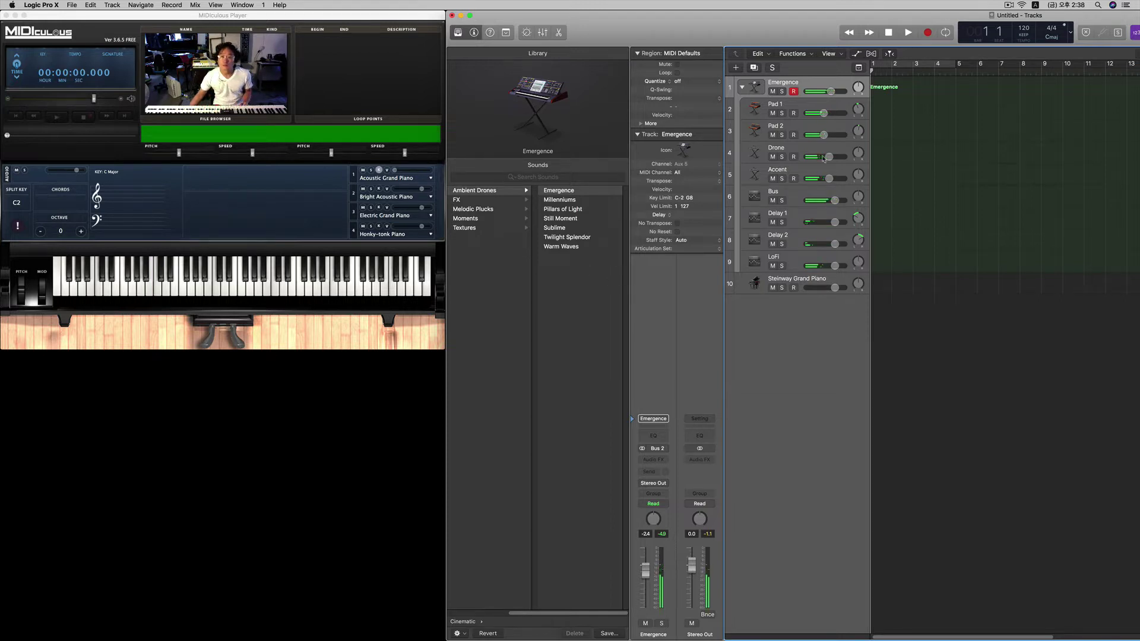
Step: Solo the Drone, Accent, Pad 2 and Pad 1 layers of the Emergence stack one at a time to hear each alone
left_click(781, 157)
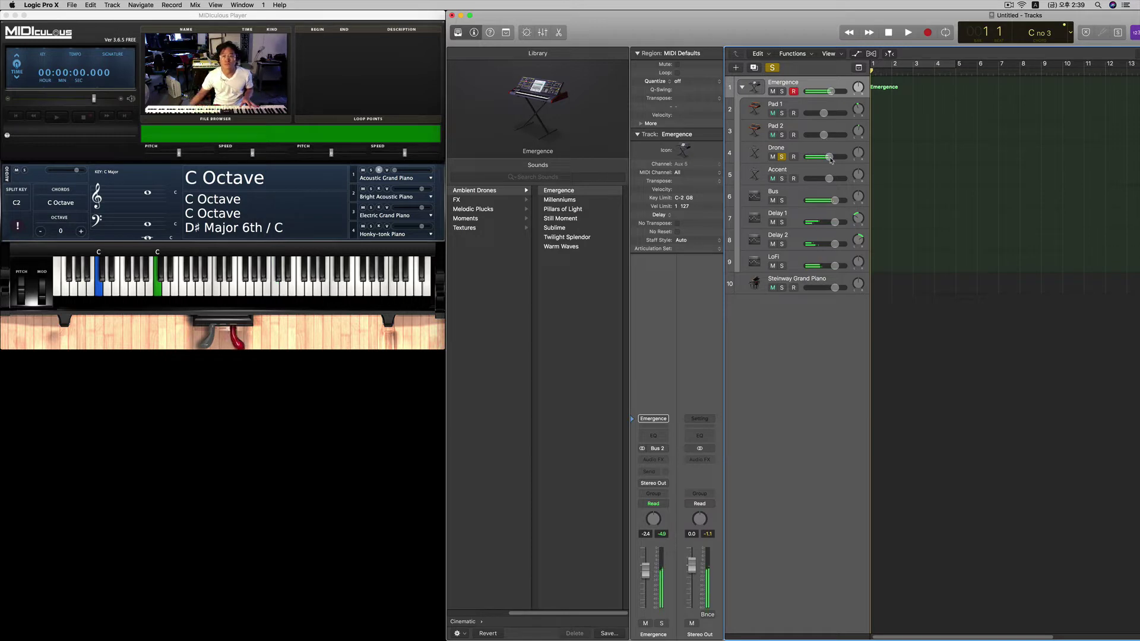
left_click(782, 178)
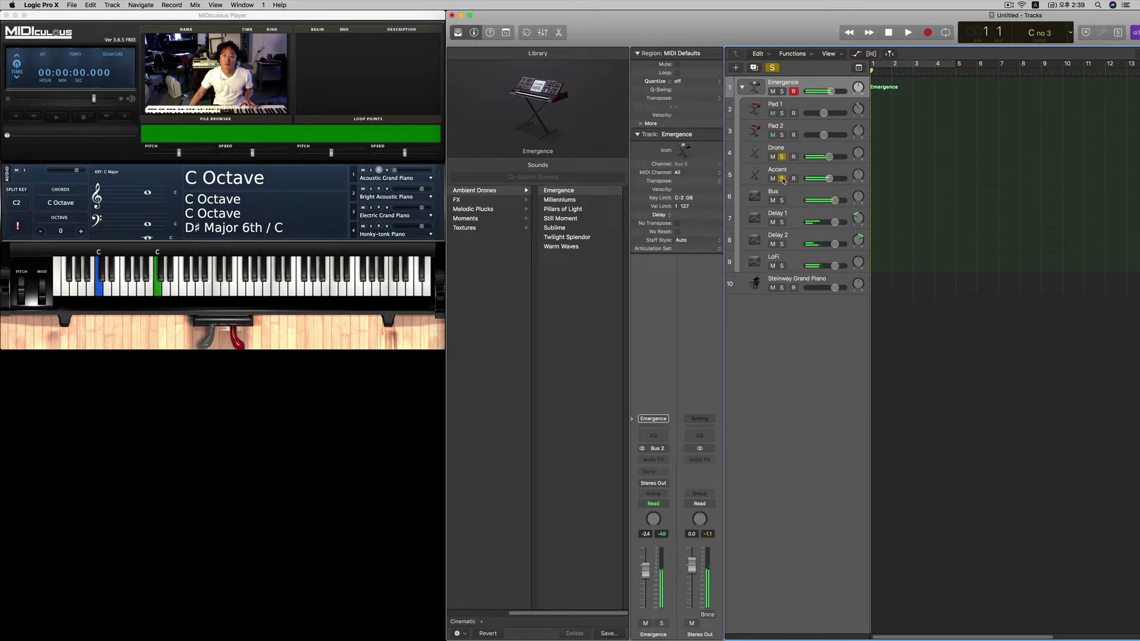
left_click(781, 157)
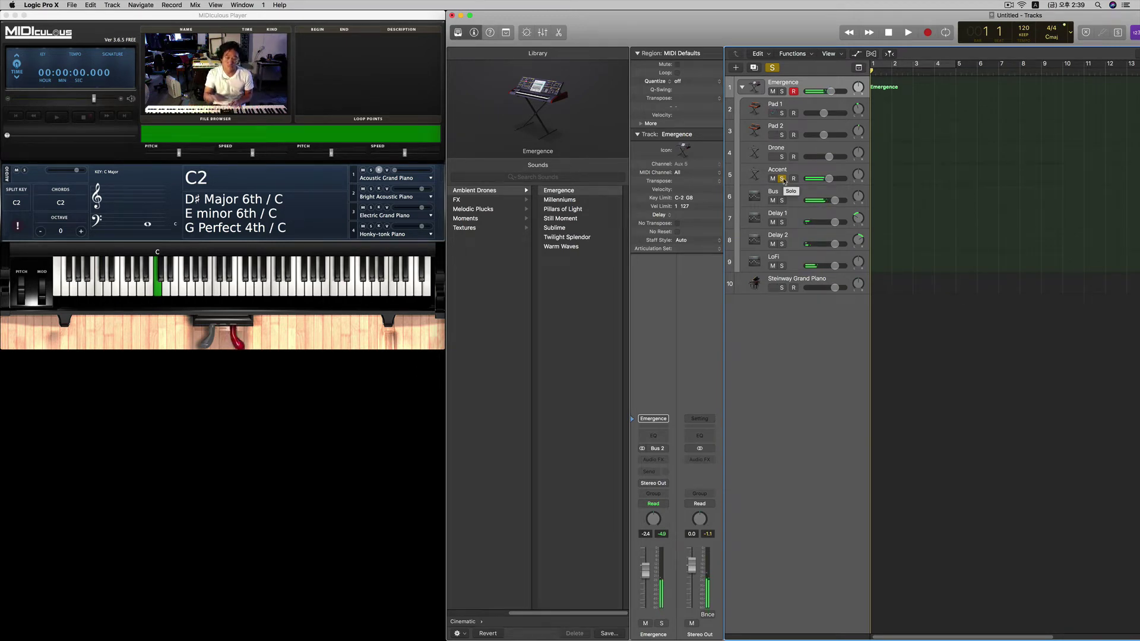
left_click(781, 135)
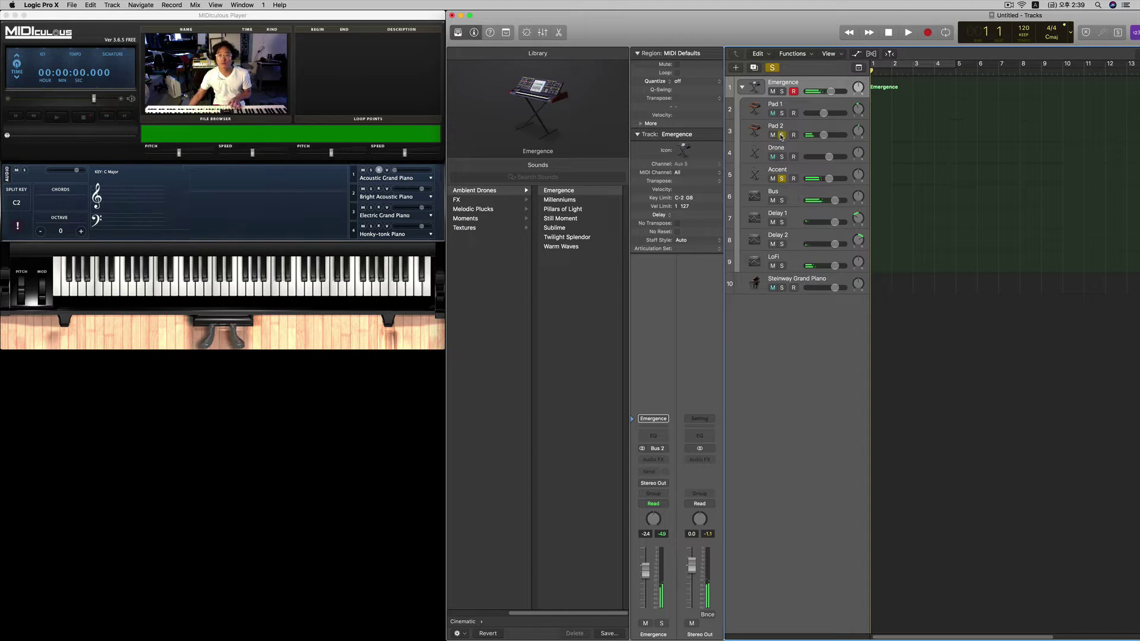
left_click(781, 178)
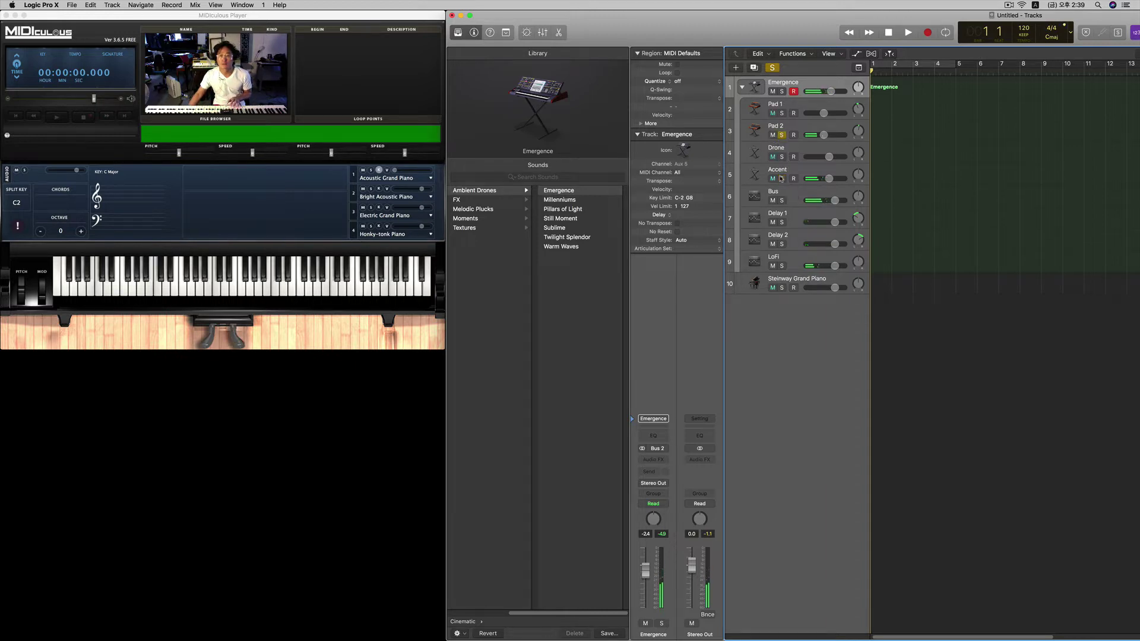
left_click(782, 135)
left_click(782, 112)
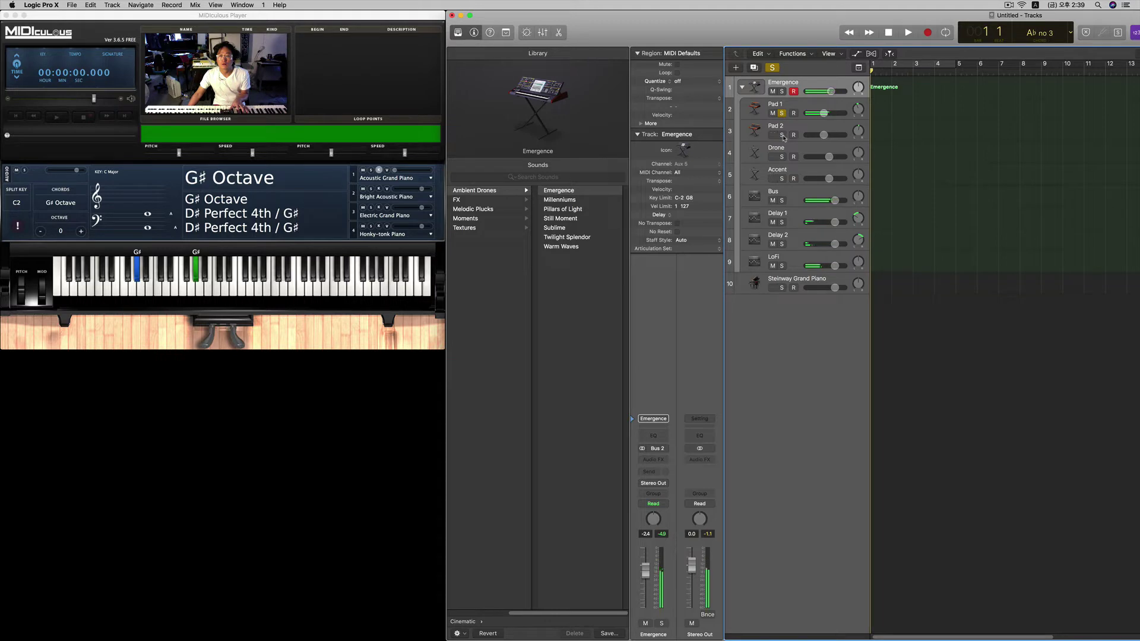
Step: Add Pad 2, Drone and Accent to the soloed Pad 1 to hear the four layers together
left_click(781, 135)
left_click(781, 157)
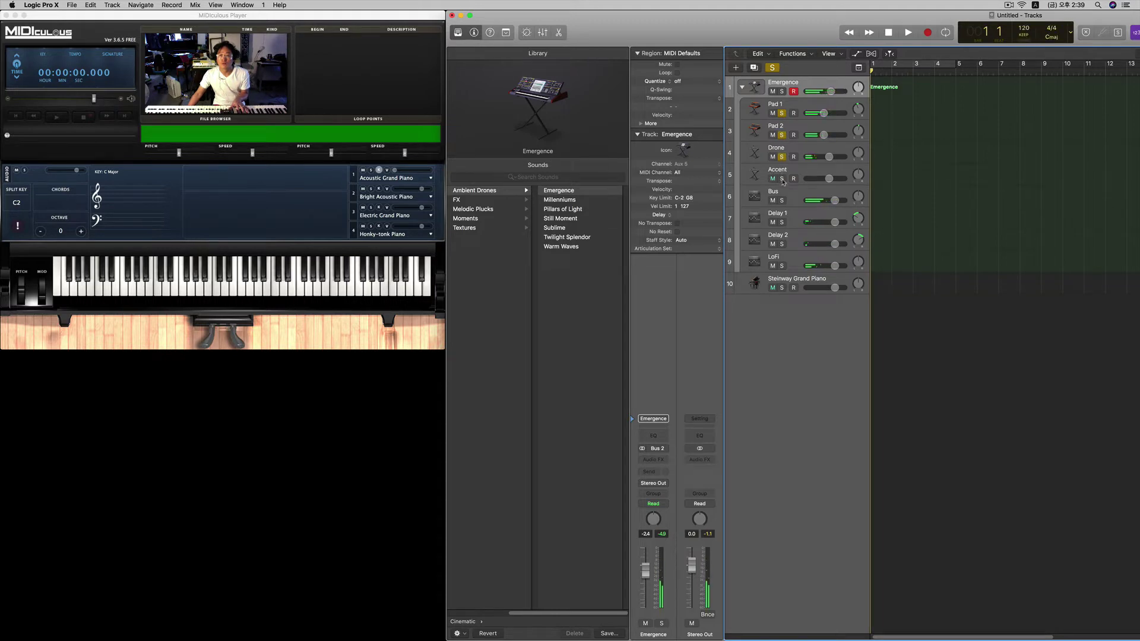
left_click(782, 179)
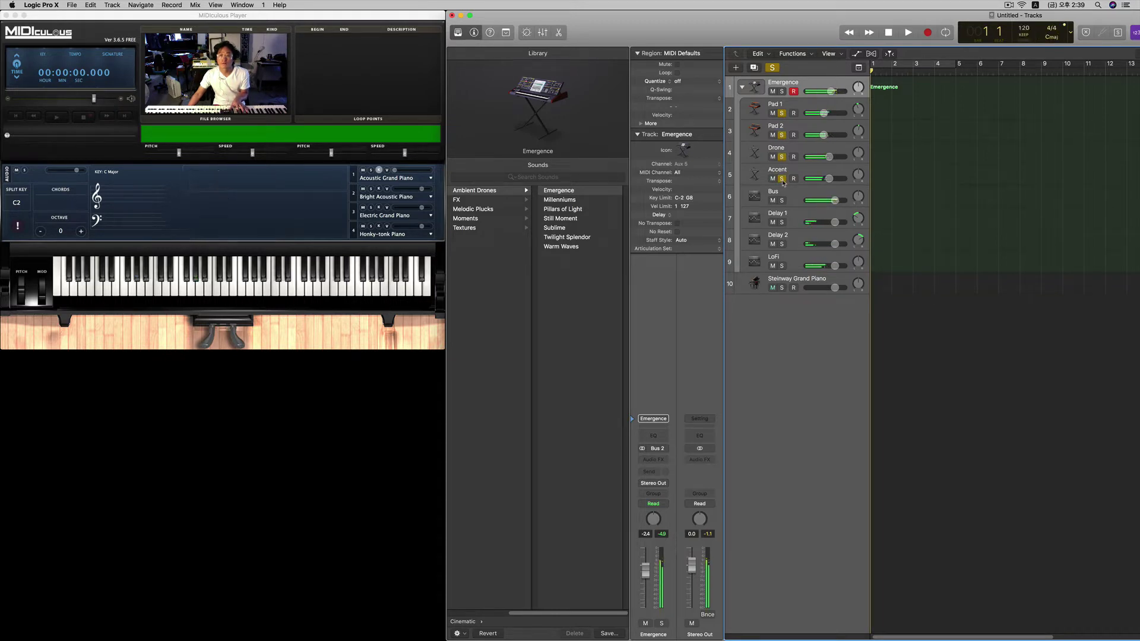
Step: Clear the solo on Accent, Drone, Pad 2 and Pad 1, and collapse the Emergence track stack
left_click(782, 179)
left_click(781, 157)
left_click(781, 135)
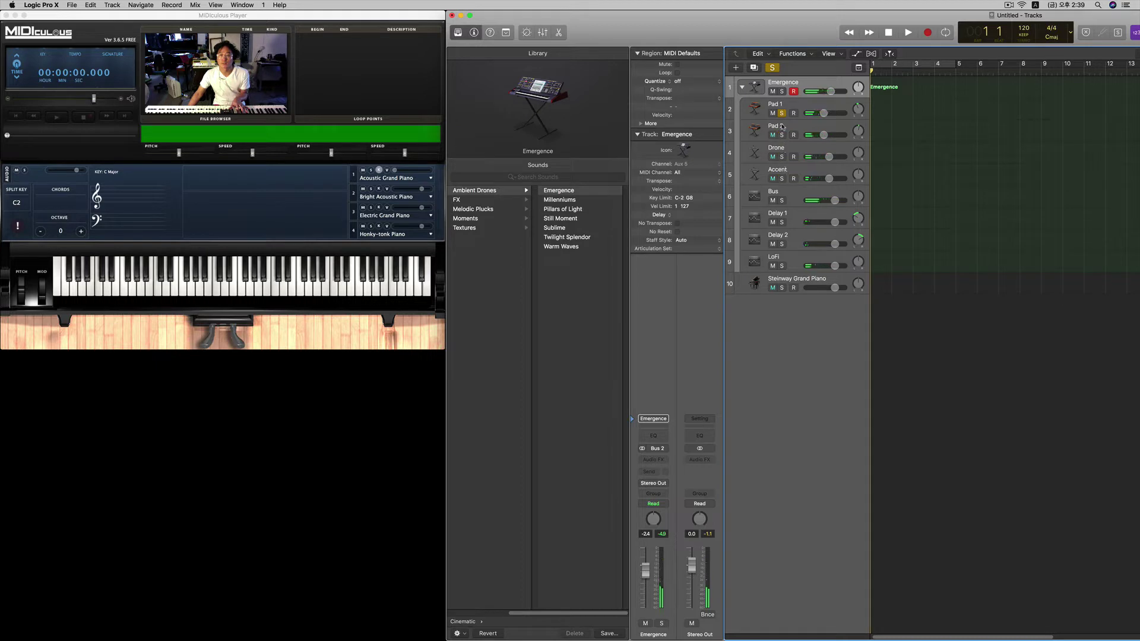
left_click(781, 113)
left_click(742, 88)
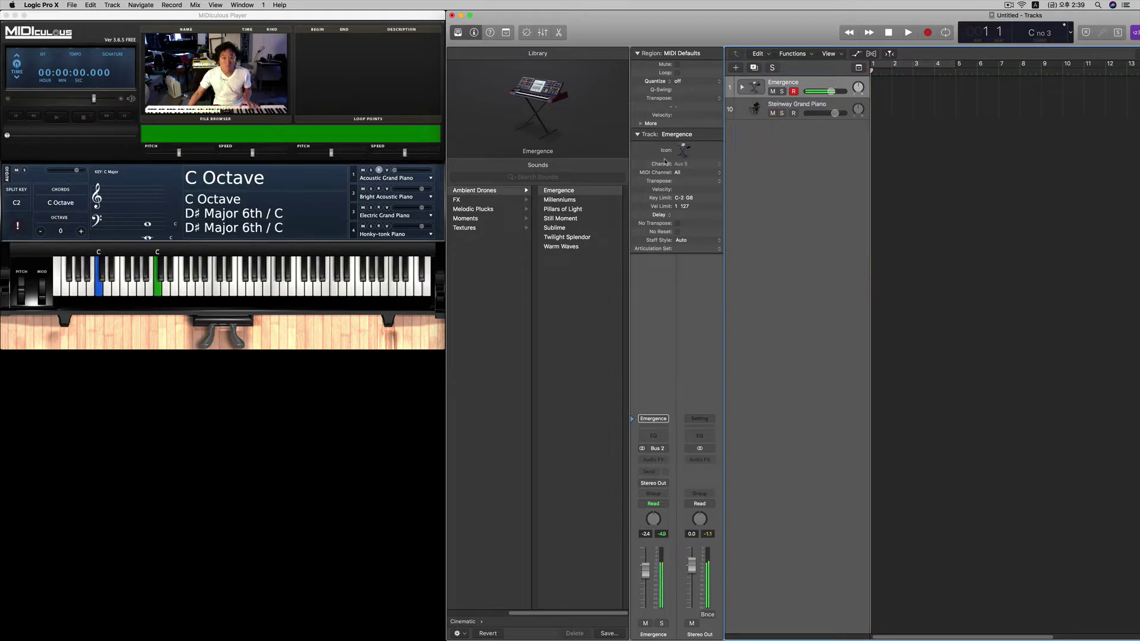
Step: Audition the Ambient Drones patches in order from Millenniums to Warm Waves, and return the track to Emergence
left_click(574, 203)
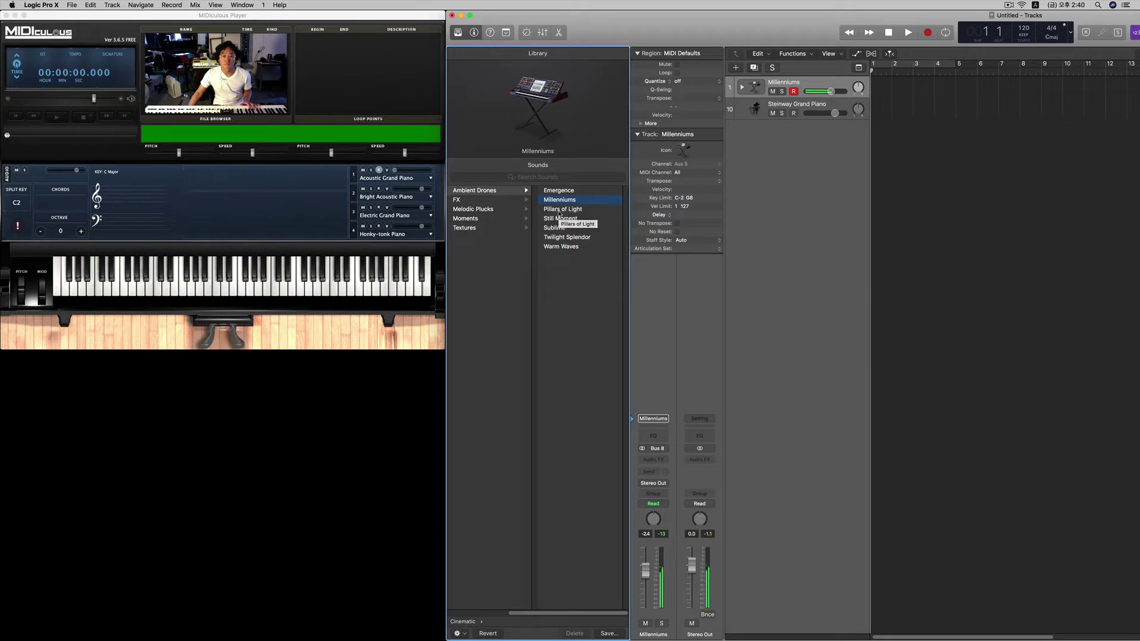
left_click(561, 210)
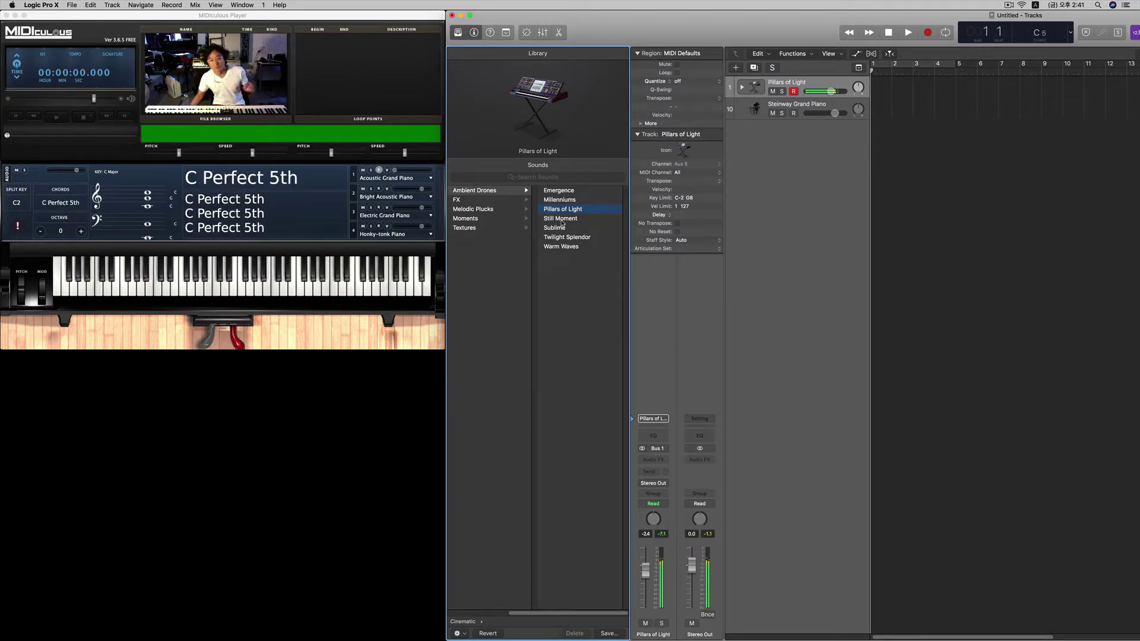
left_click(562, 218)
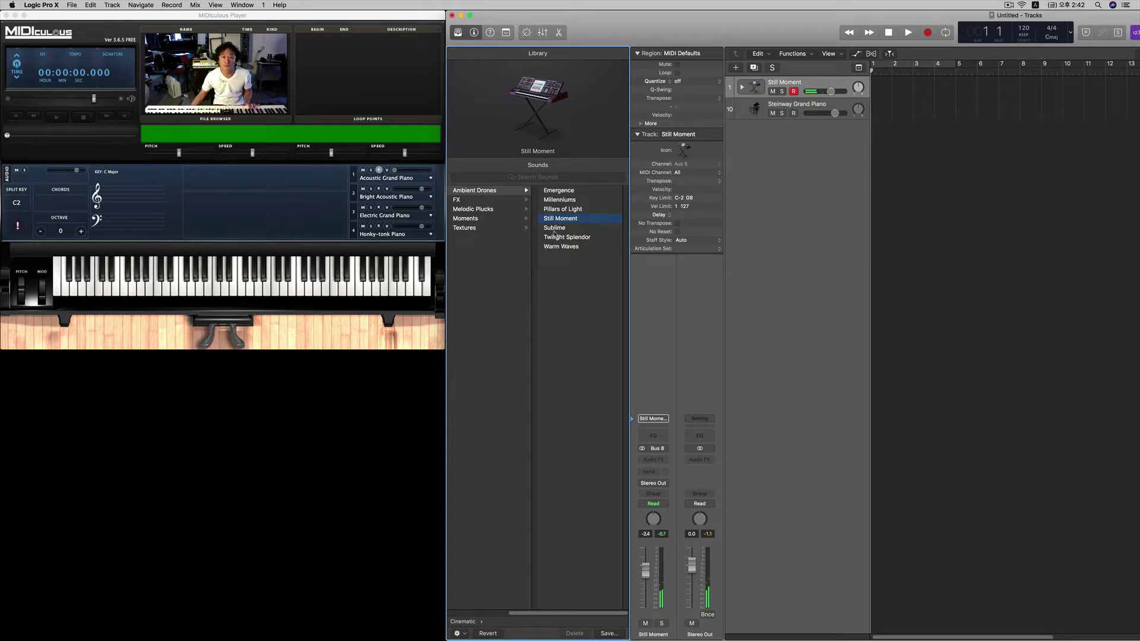
left_click(555, 234)
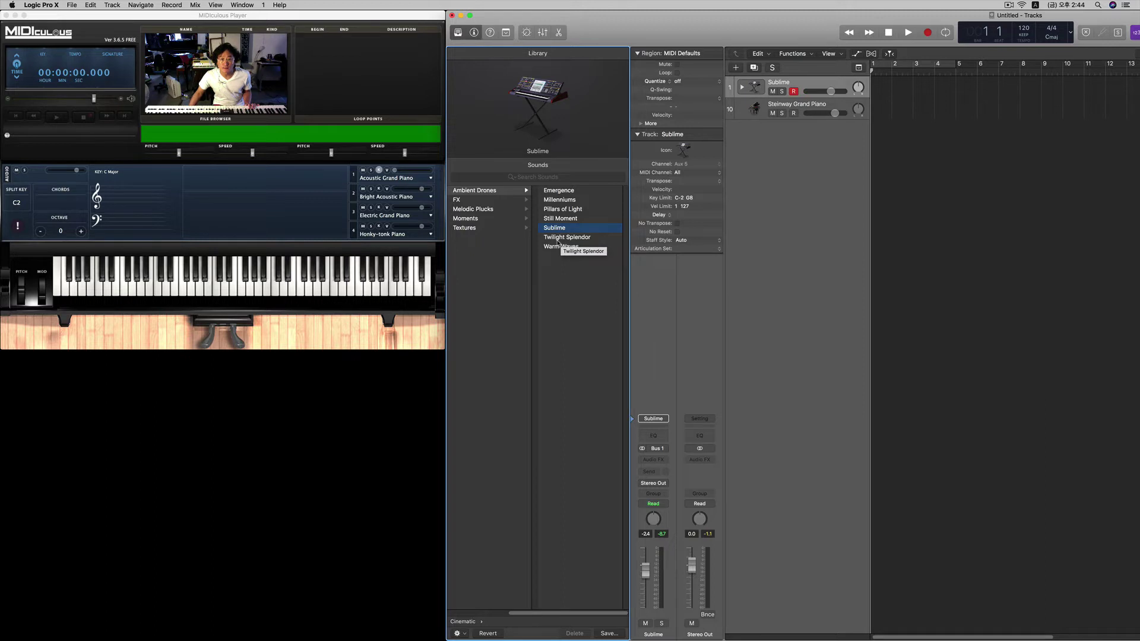
left_click(558, 237)
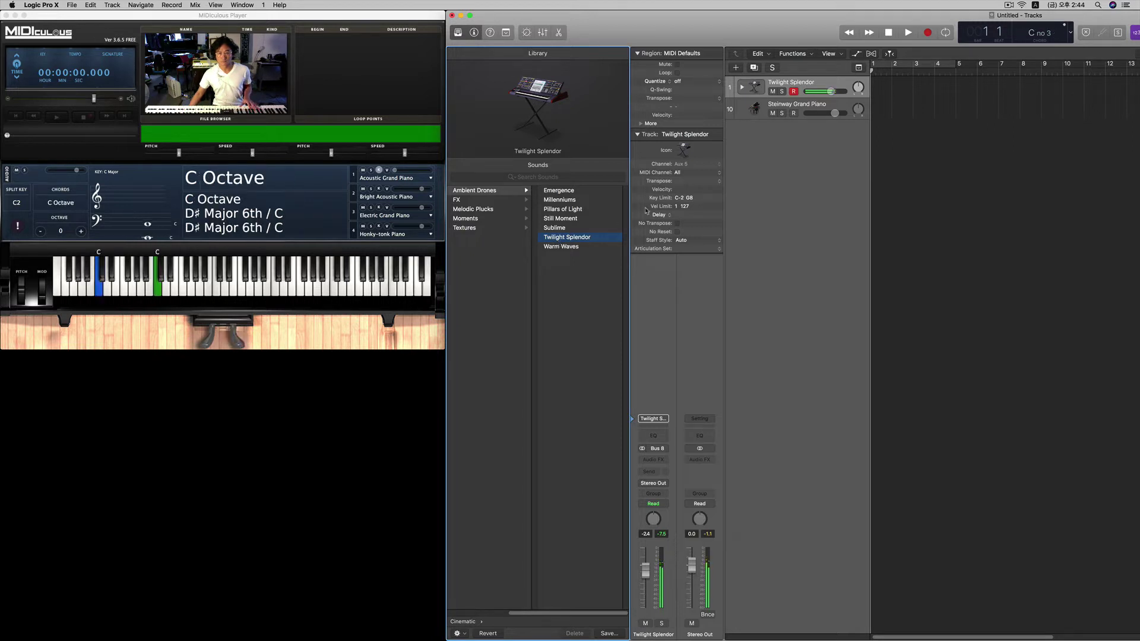
left_click(558, 247)
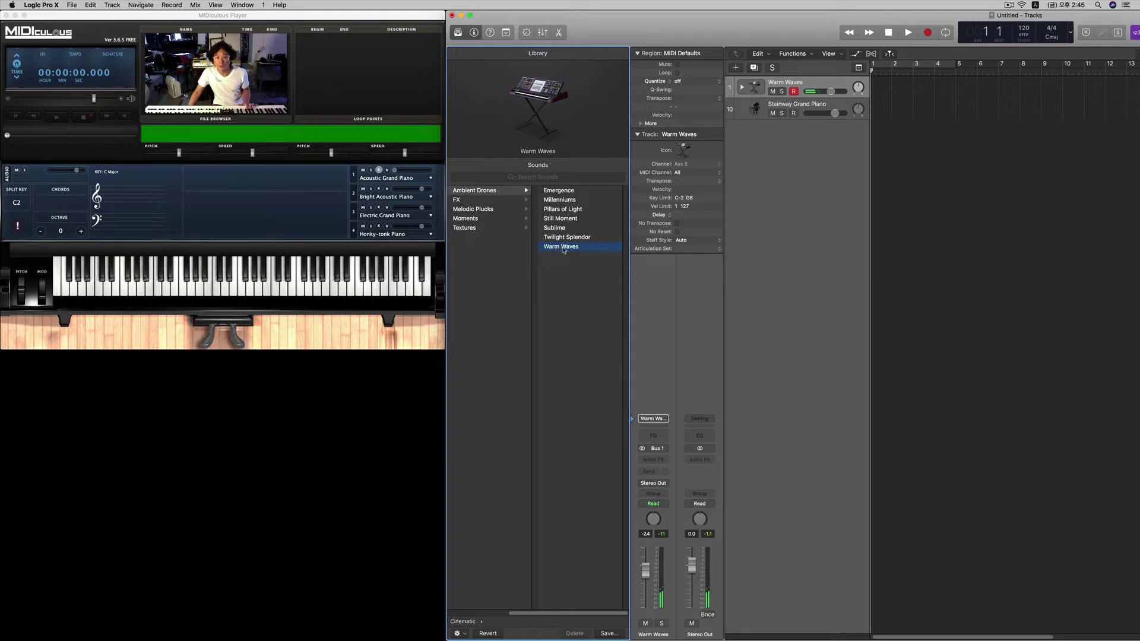
left_click(579, 192)
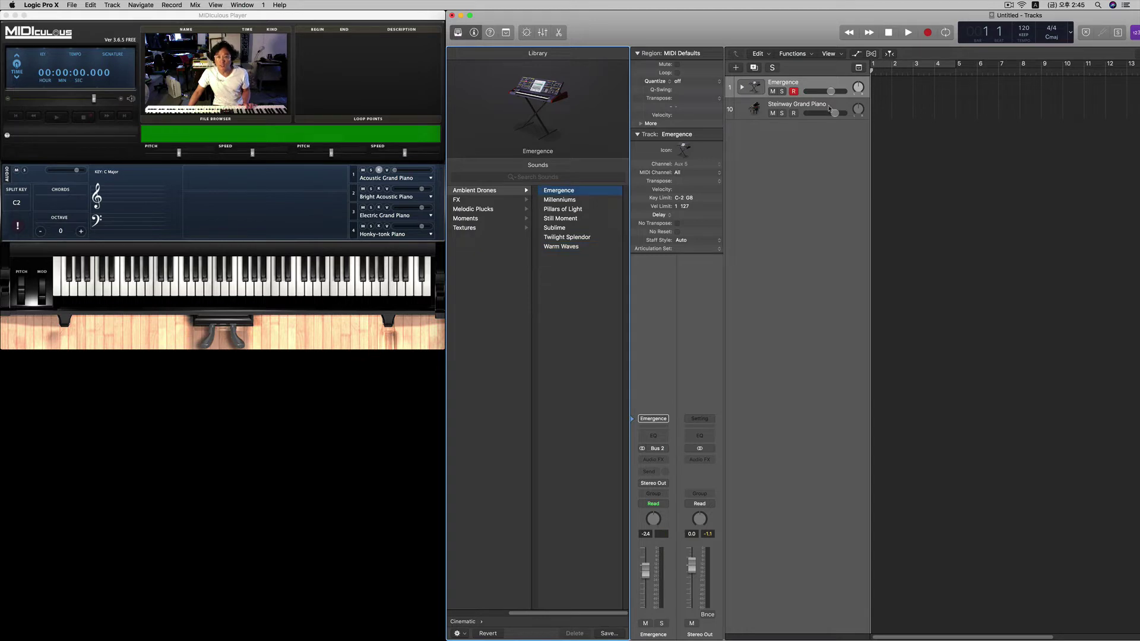
Step: Lower the Emergence track's volume to about -18.5 dB and disarm the Steinway Grand Piano track
left_click_drag(831, 91, 817, 91)
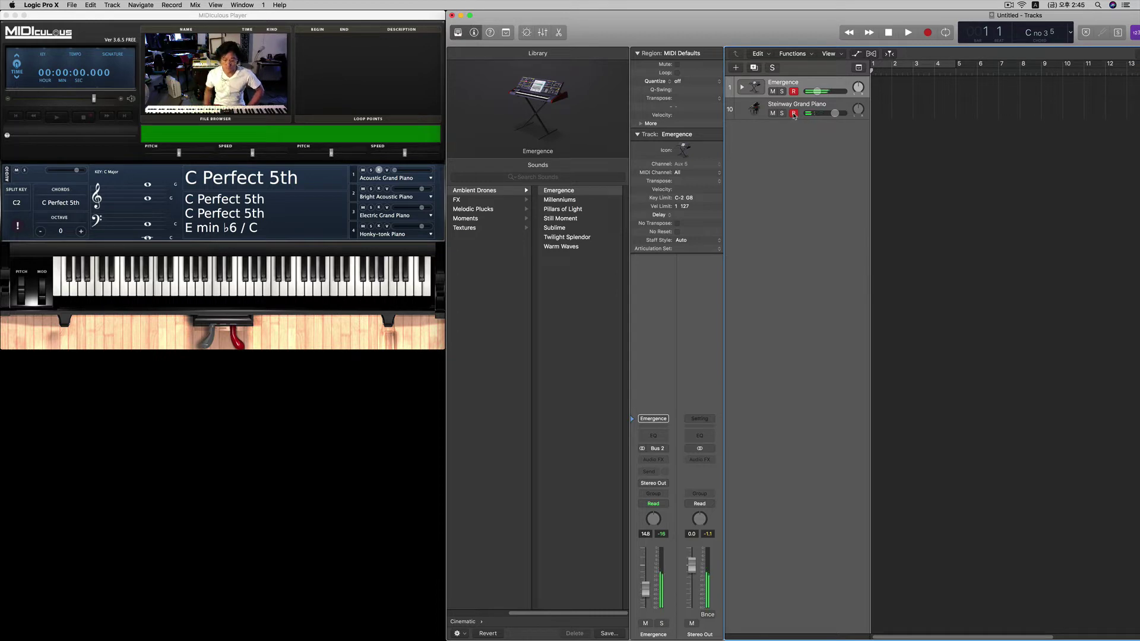
left_click_drag(817, 94, 814, 92)
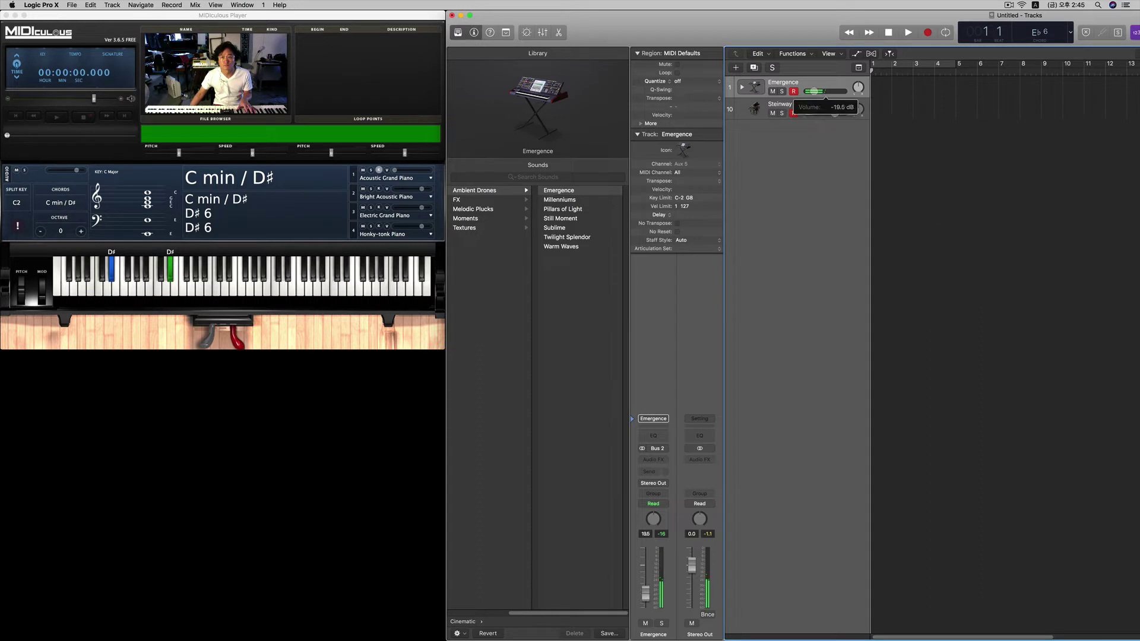
left_click_drag(813, 93, 812, 95)
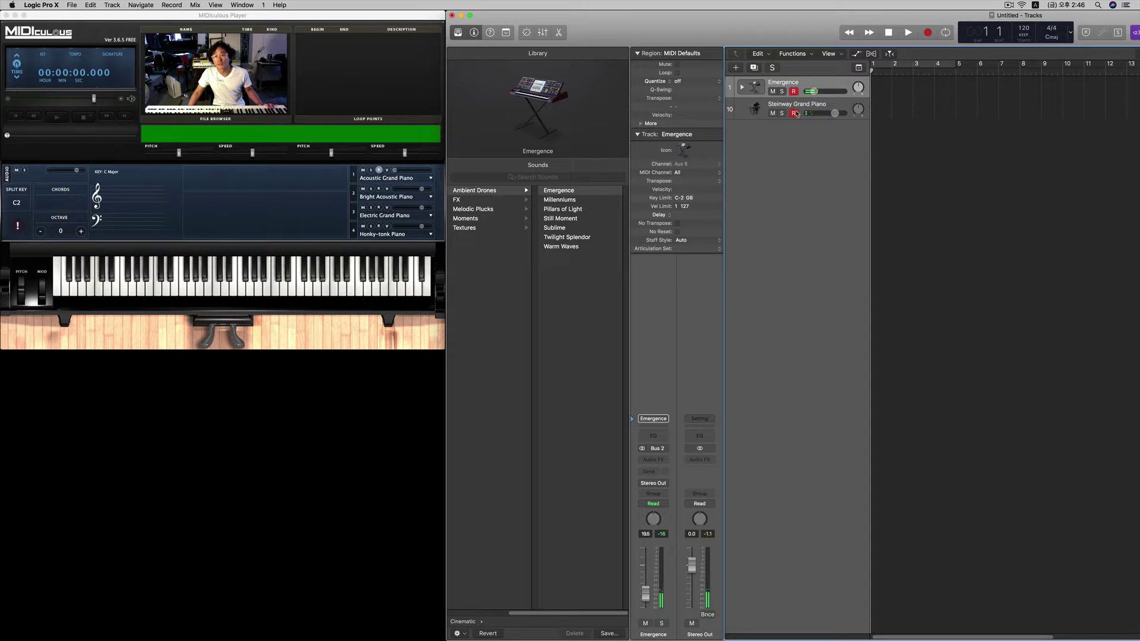
left_click(794, 113)
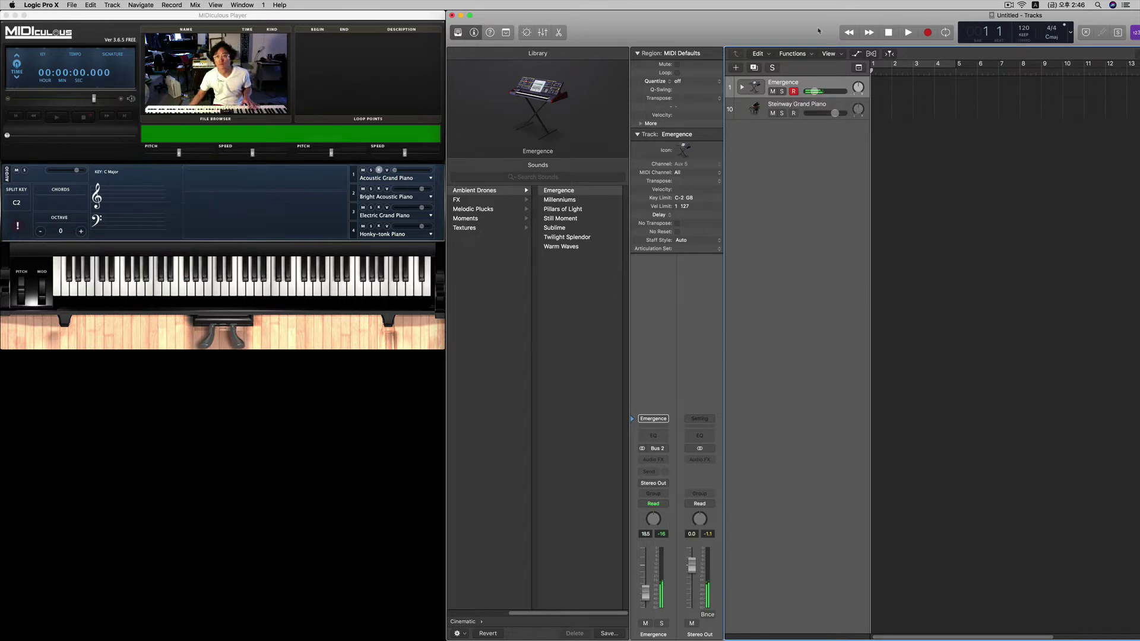
mouse_move(818, 29)
left_mouse_down()
mouse_move(805, 33)
mouse_move(818, 29)
left_mouse_up()
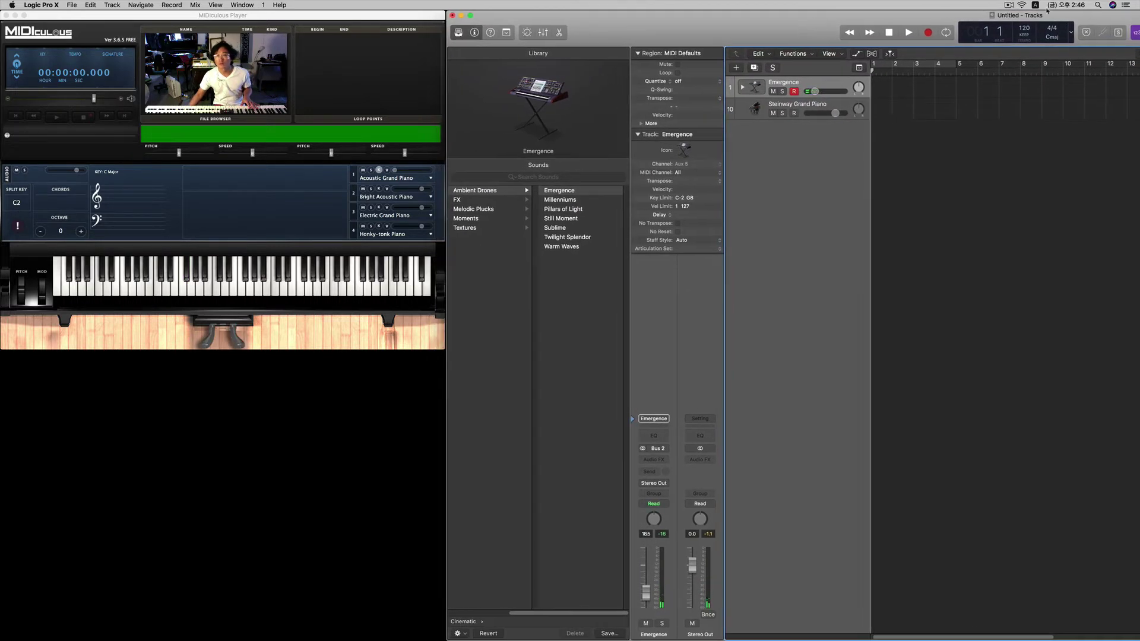
Step: Set the project tempo to 64 BPM
double_click(1024, 28)
type("82")
key("Return")
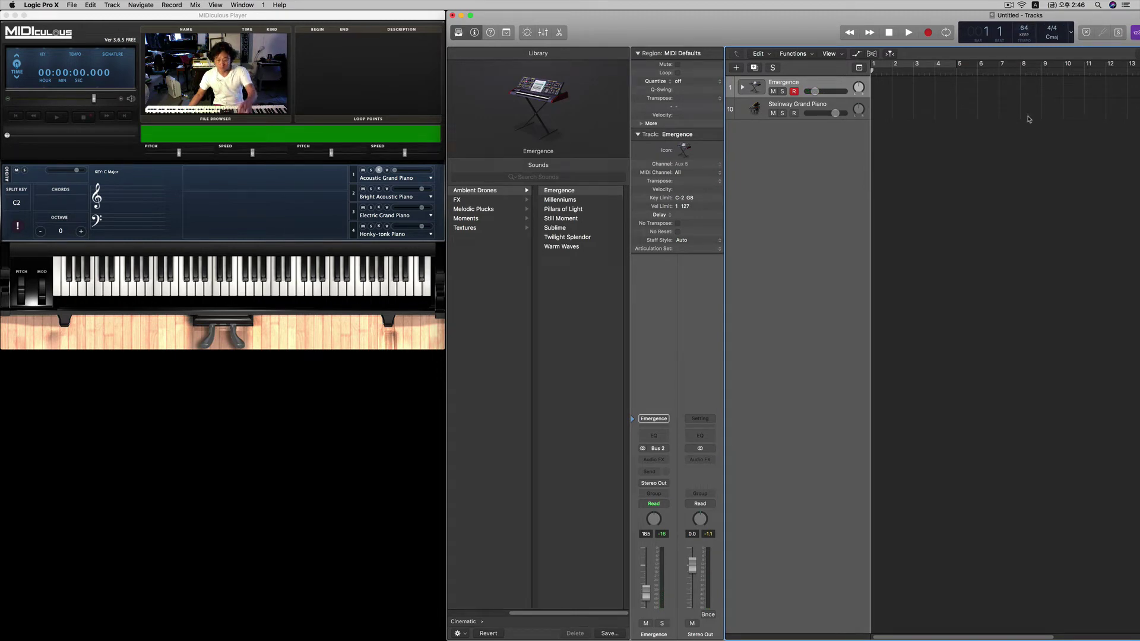
Step: Record a MIDI region of about nine bars on the Emergence track from bar 1, and return the playhead to the start
key("r")
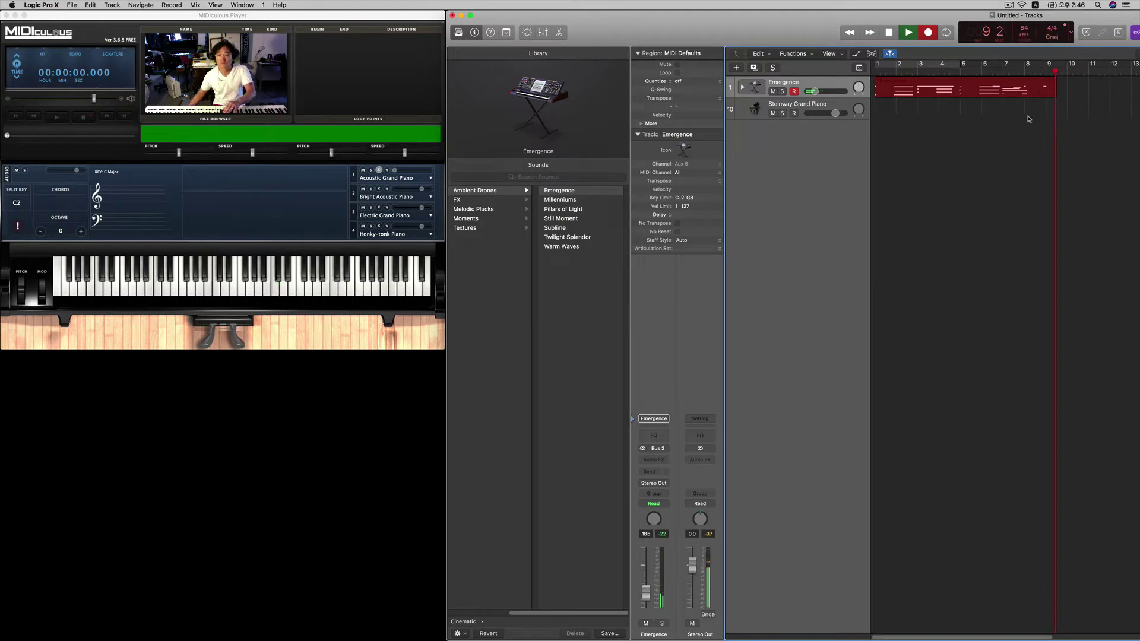
key("space")
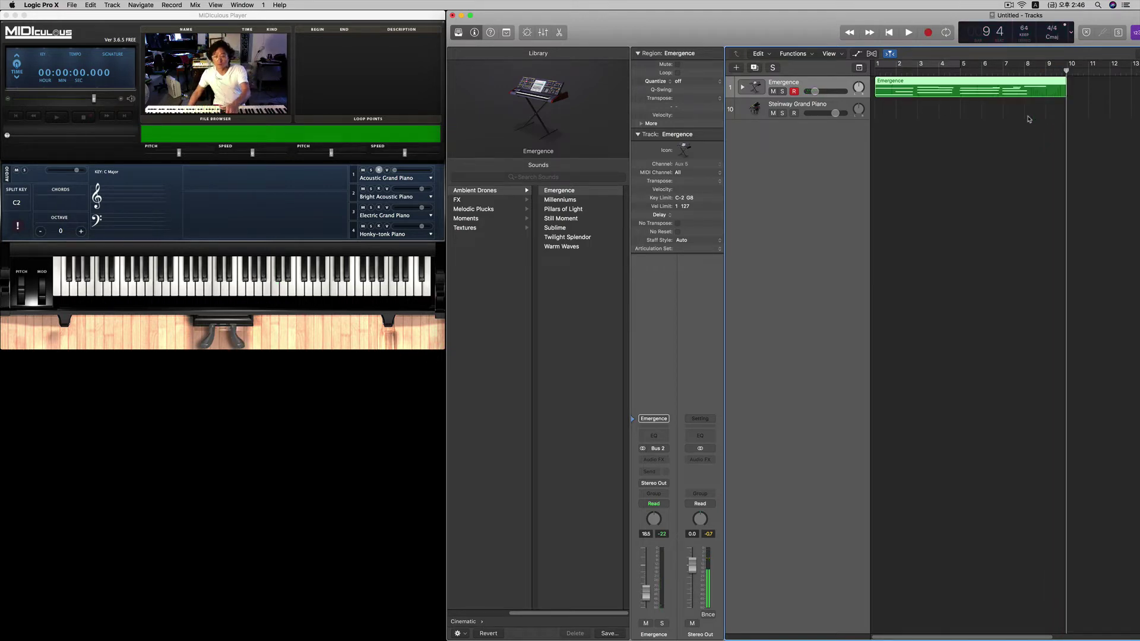
key("Return")
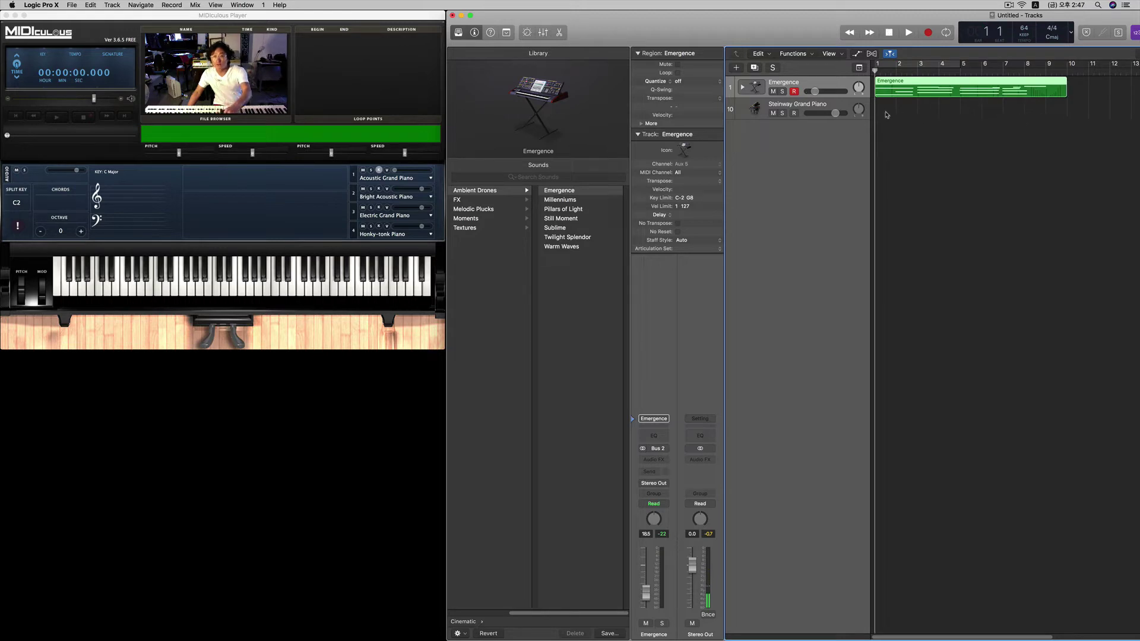
Step: Select the Steinway Grand Piano track for playing and raise the Emergence track's volume slightly
left_click(832, 108)
left_click(815, 91)
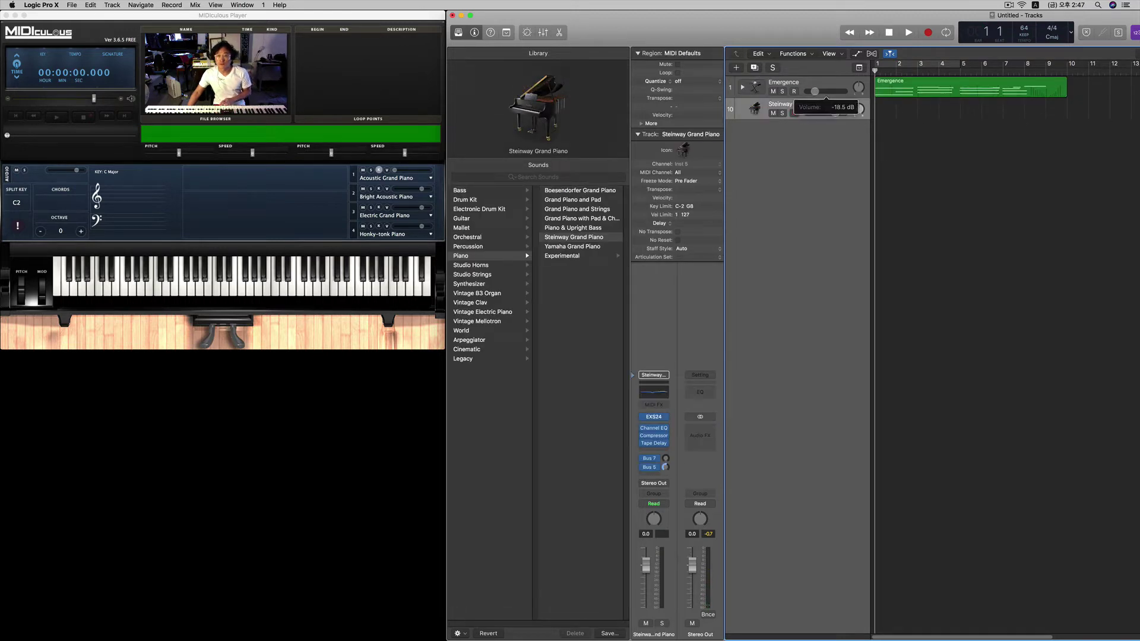
left_click_drag(818, 91, 824, 96)
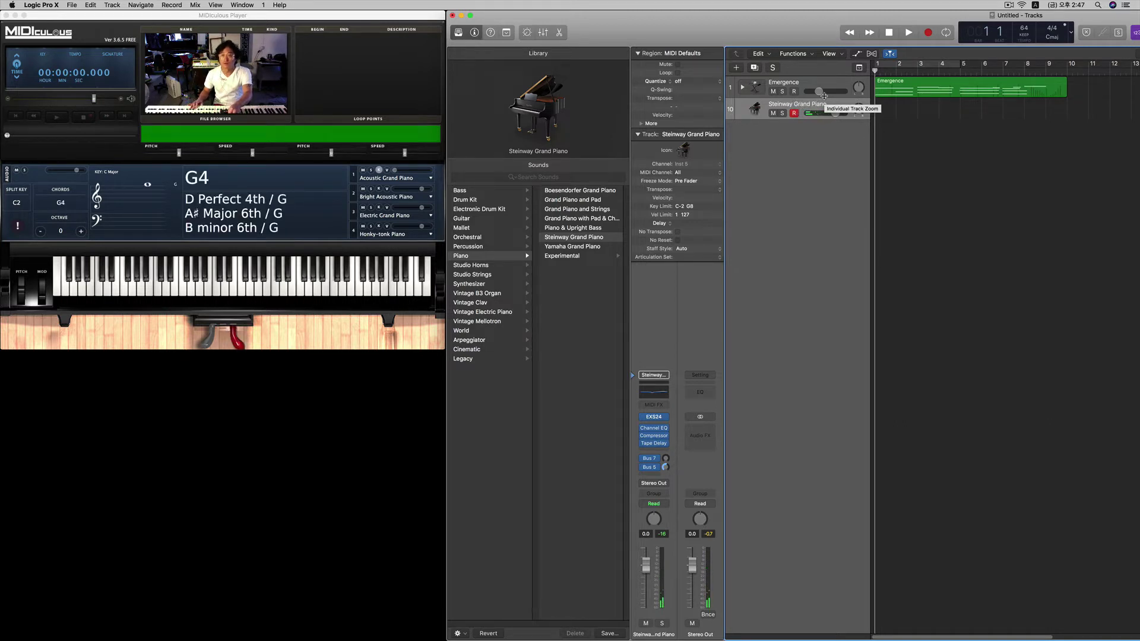
Step: Play the Emergence region through as backing for the piano, return to the start, and raise Emergence's volume a little further
key("space")
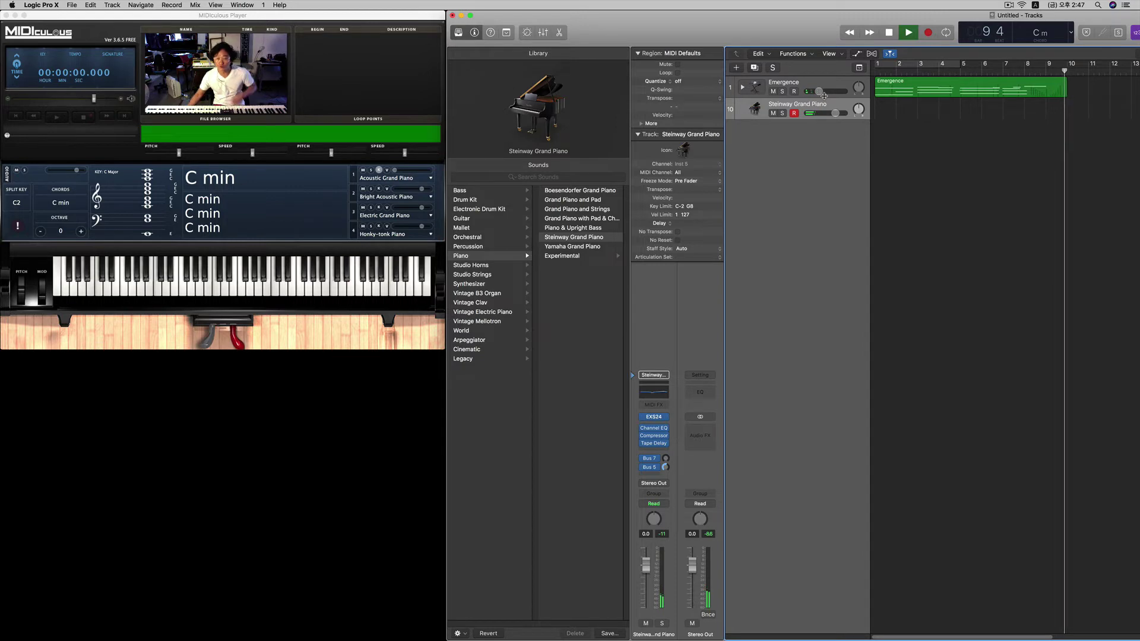
key("space")
key("Return")
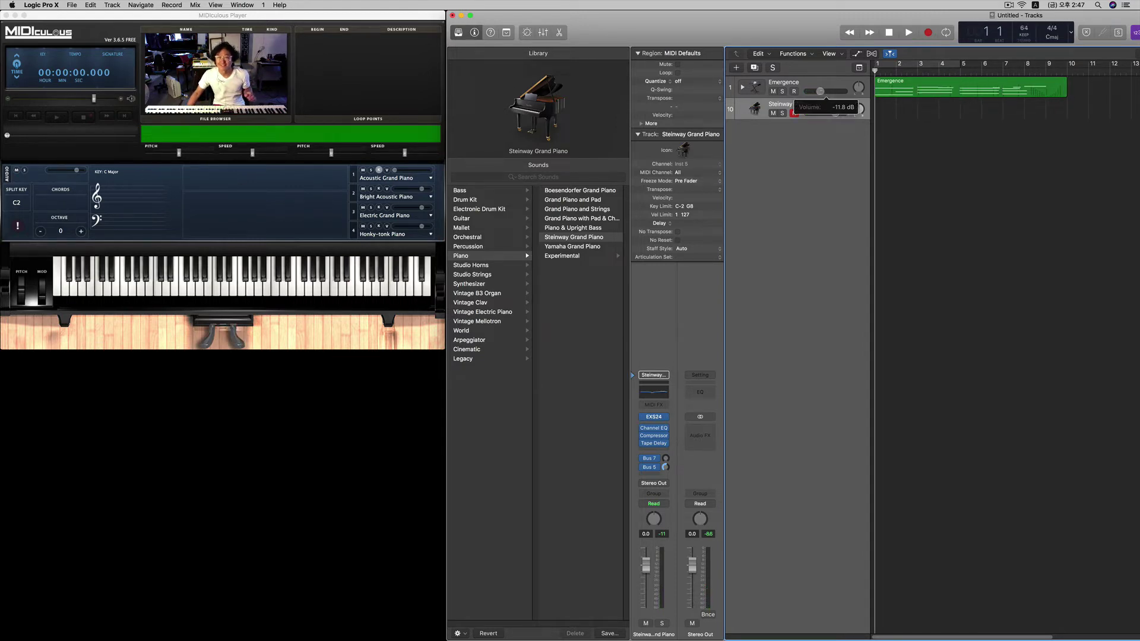
left_click_drag(818, 94, 826, 94)
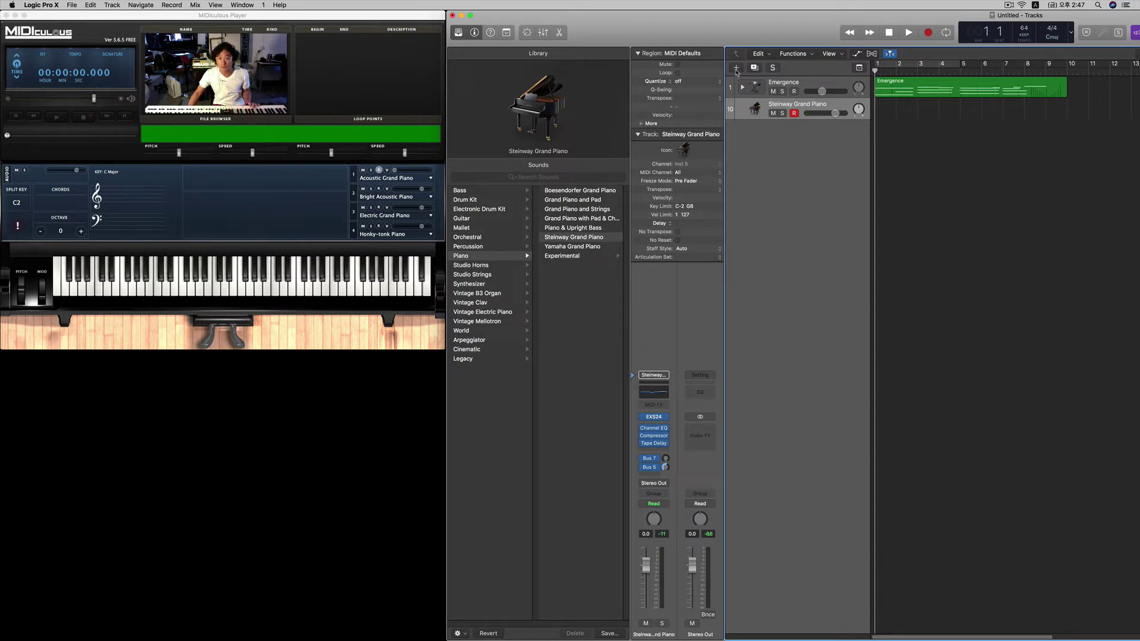
Step: Duplicate the Emergence track and try the Sublime and Still Moment patches on the new track
left_click(771, 85)
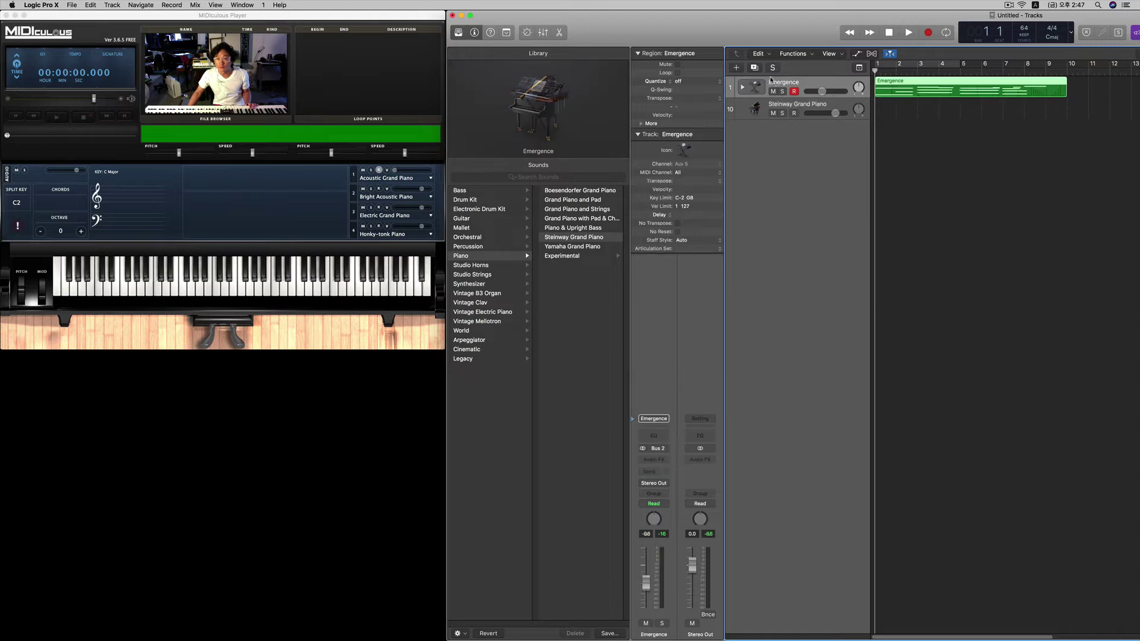
left_click(755, 68)
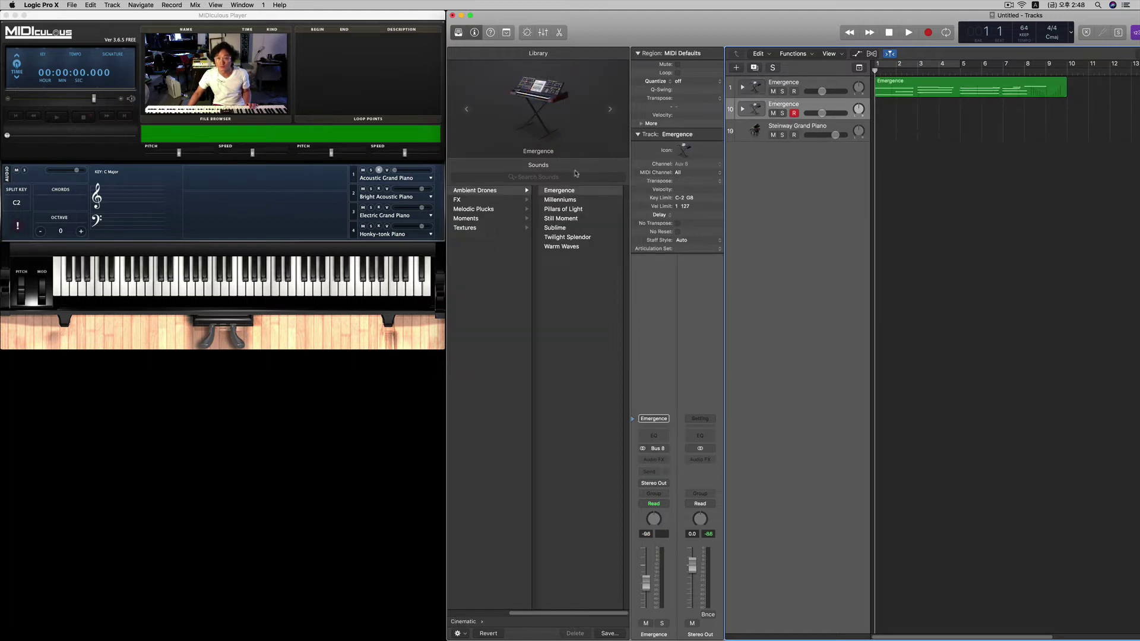
left_click(565, 230)
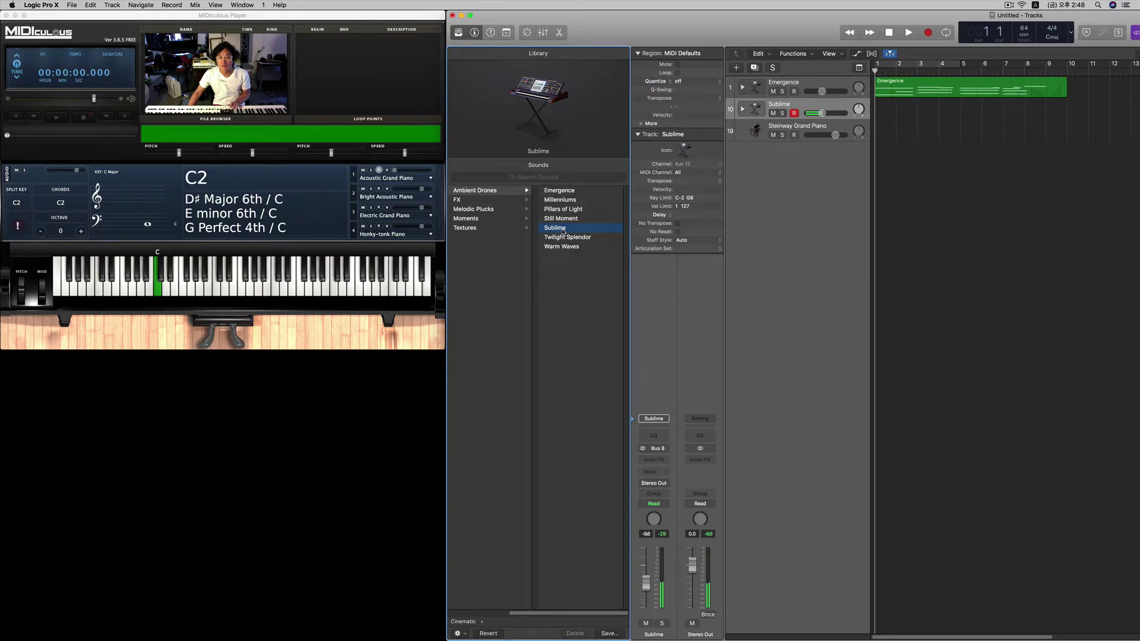
left_click(564, 219)
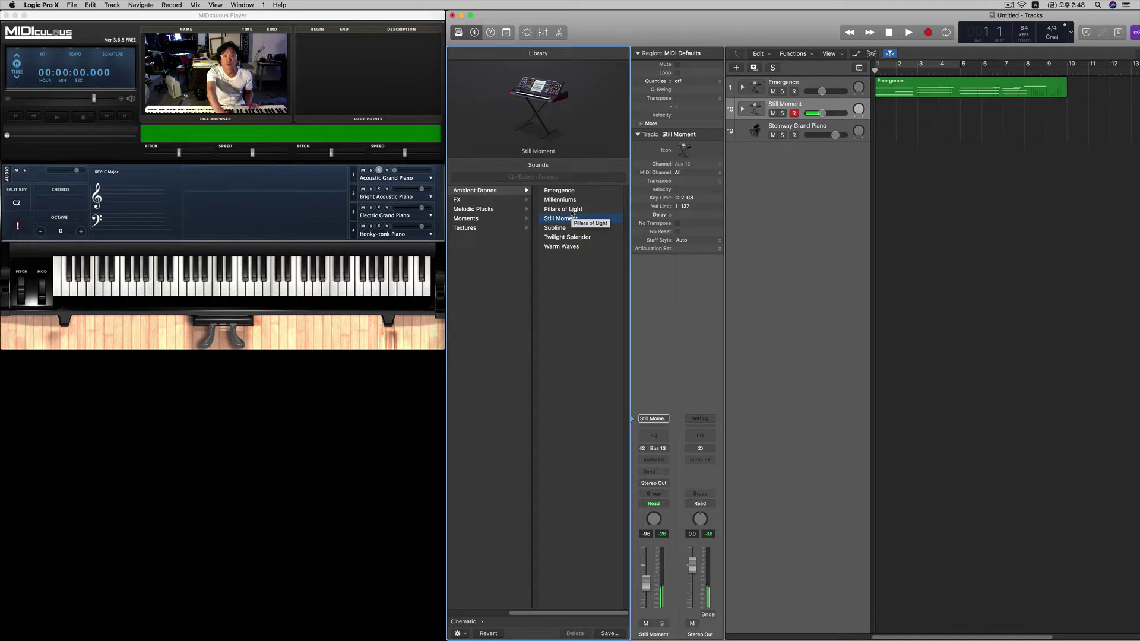
Step: Record about eleven bars of MIDI on the Still Moment track from bar 1, lower its volume slightly and pan both drone tracks apart
key("r")
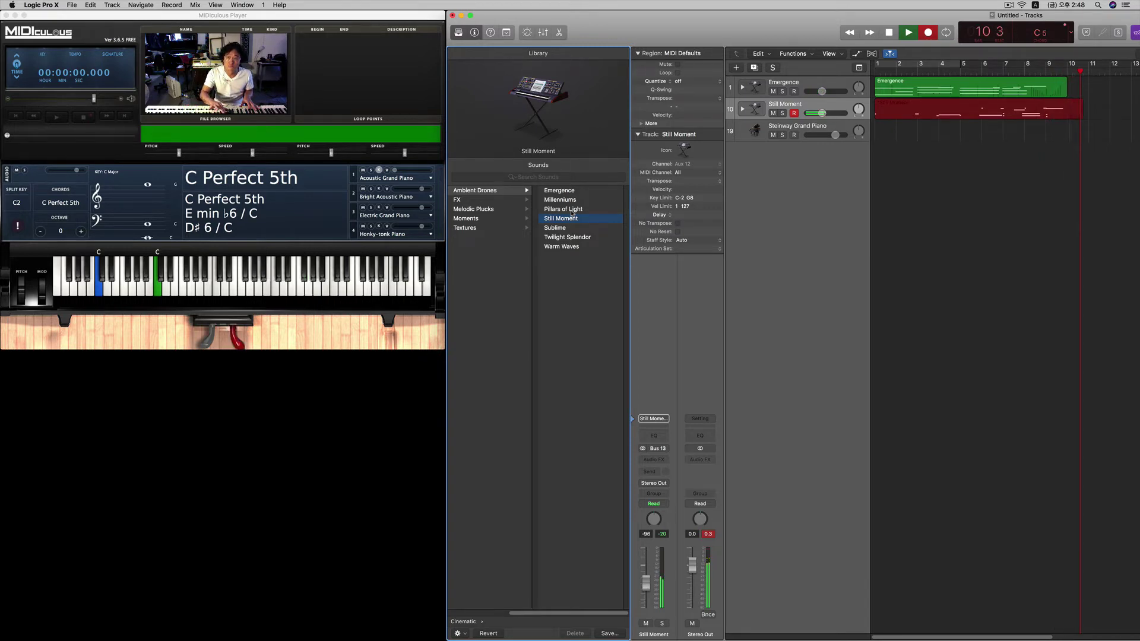
key("space")
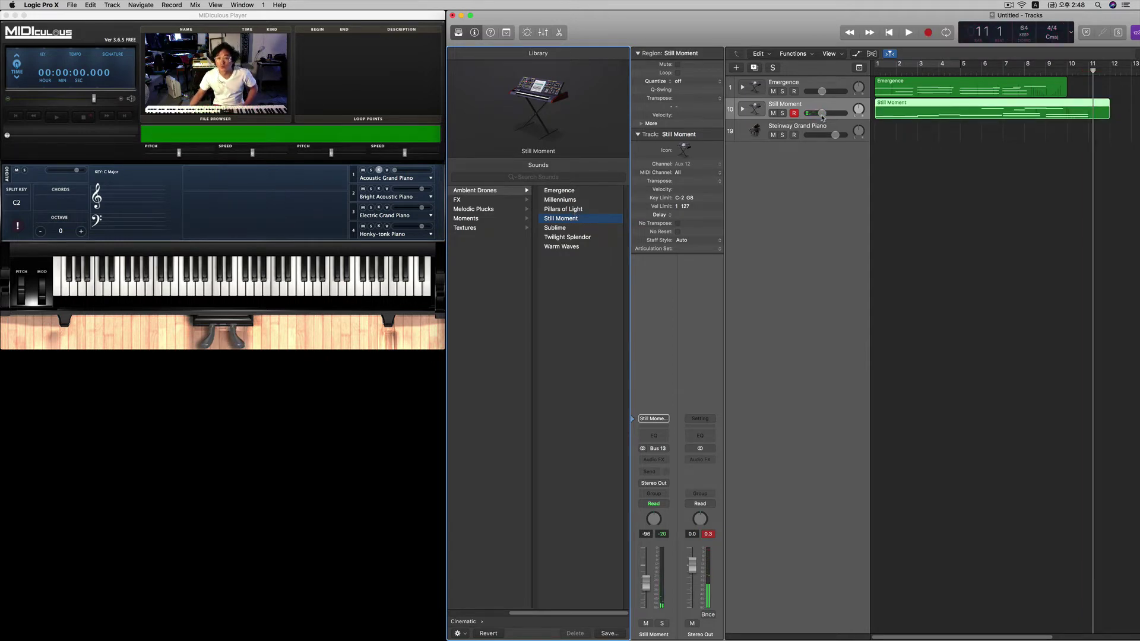
left_click_drag(822, 113, 859, 92)
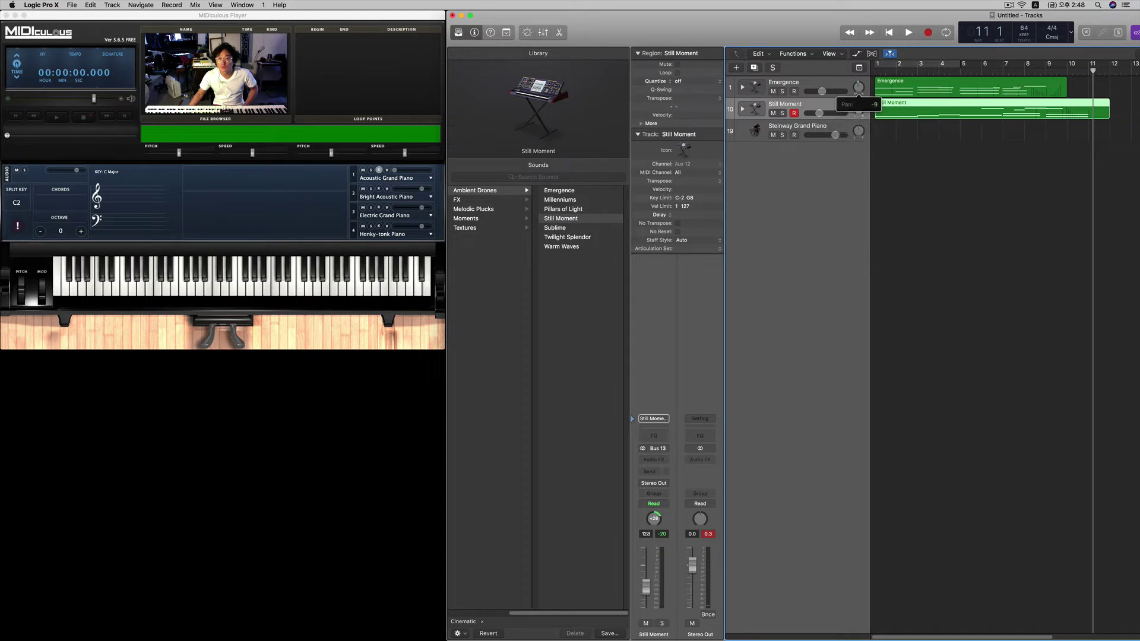
Step: Select the Steinway Grand Piano track and play both drone regions from the start as backing for the piano
left_click(808, 132)
key("Return")
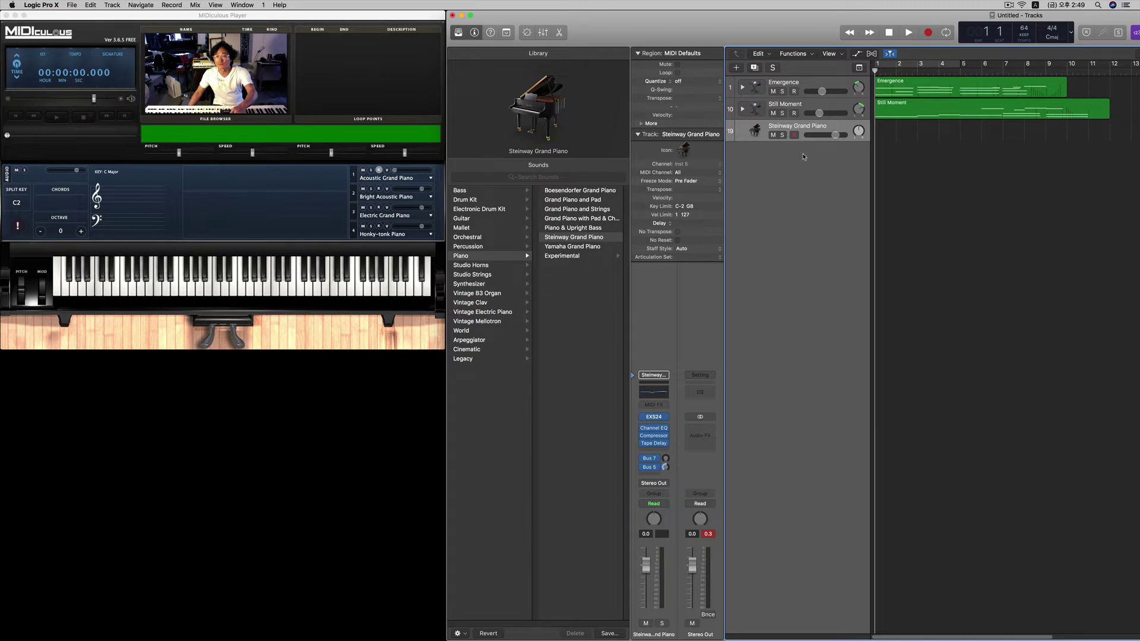
left_click_drag(808, 34, 774, 24)
key("space")
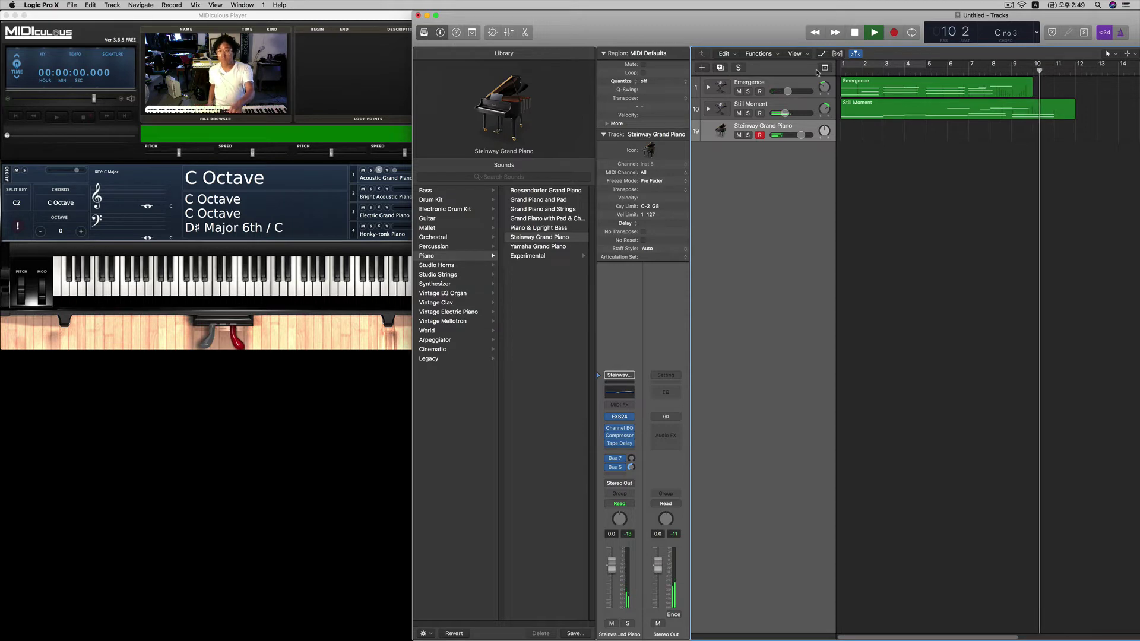
key("space")
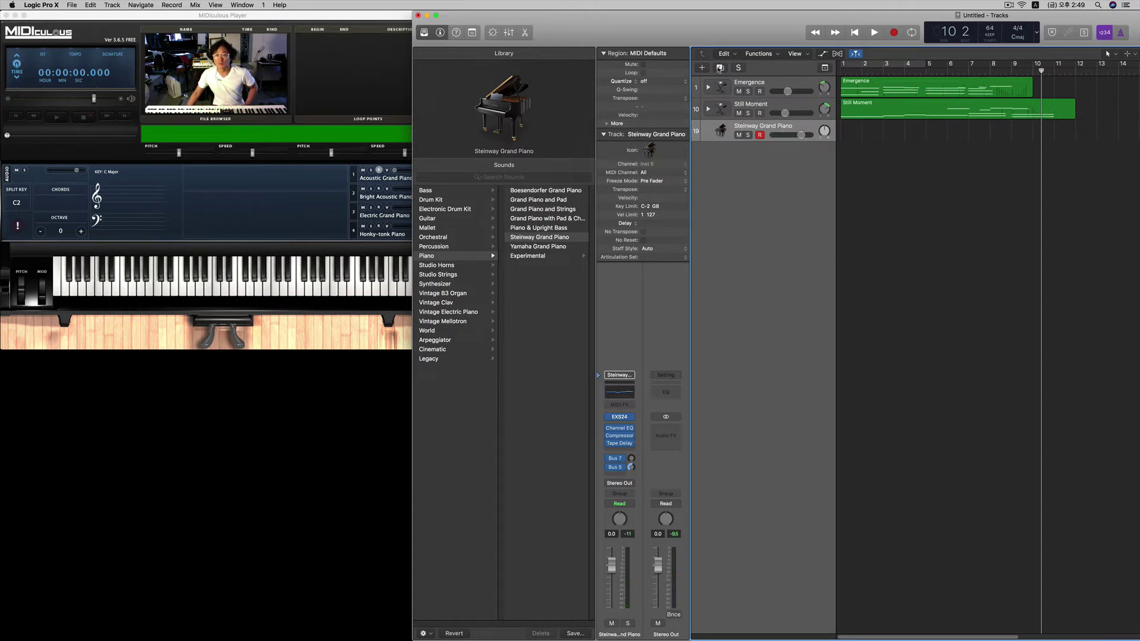
Step: Create one new software instrument track and browse the Library's Electronic Drum Kit and Cinematic Moments patches for it
left_click(701, 69)
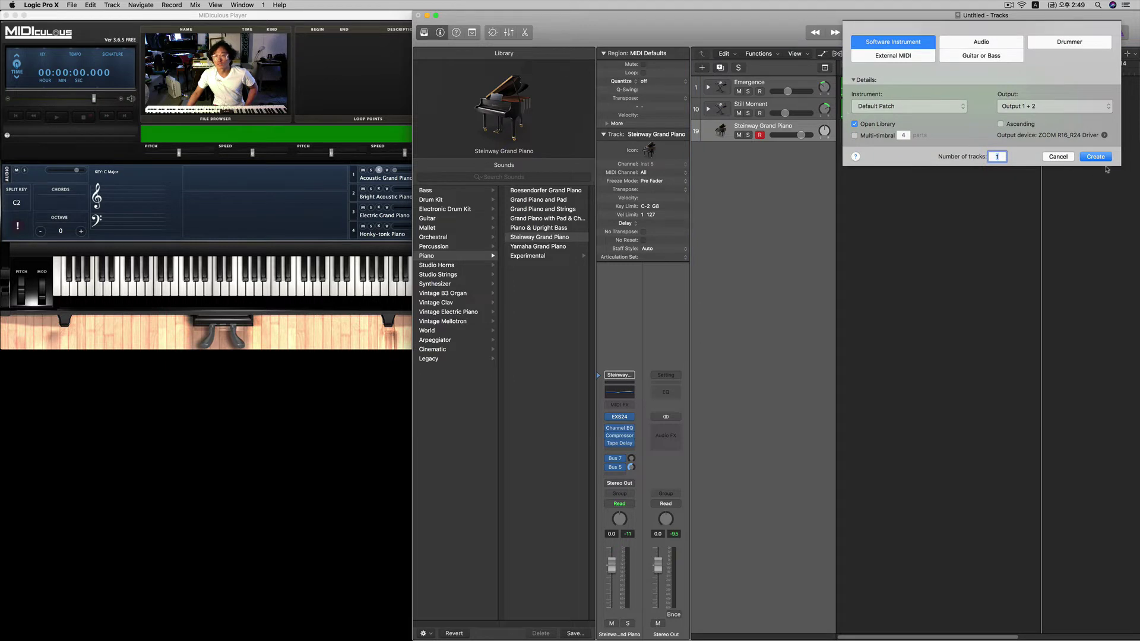
left_click(1094, 158)
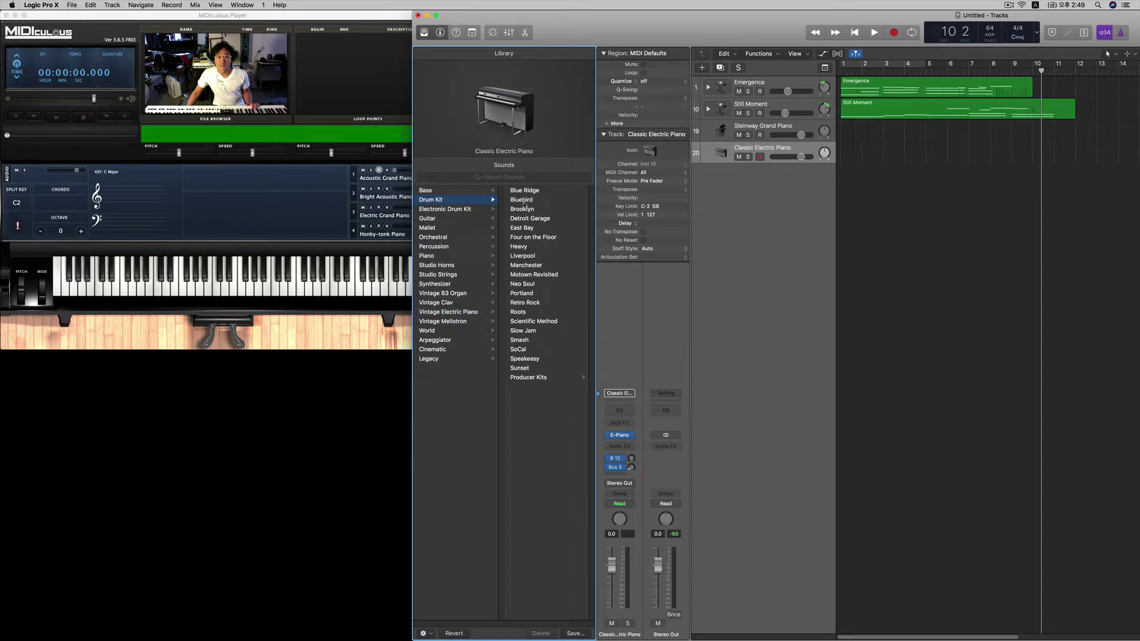
left_click(440, 209)
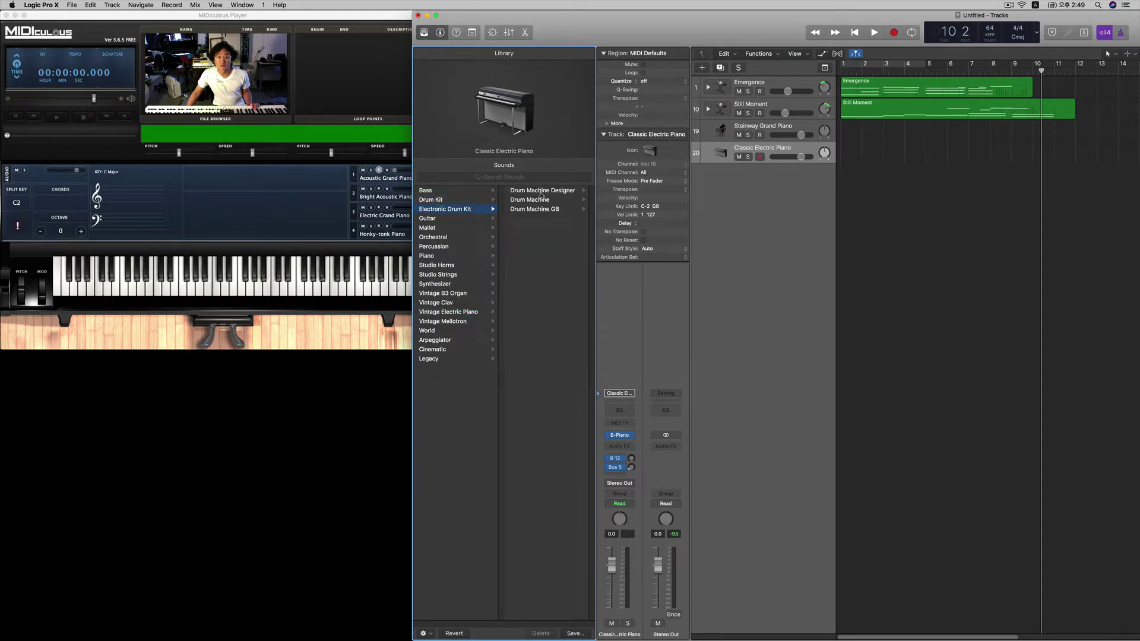
left_click(540, 191)
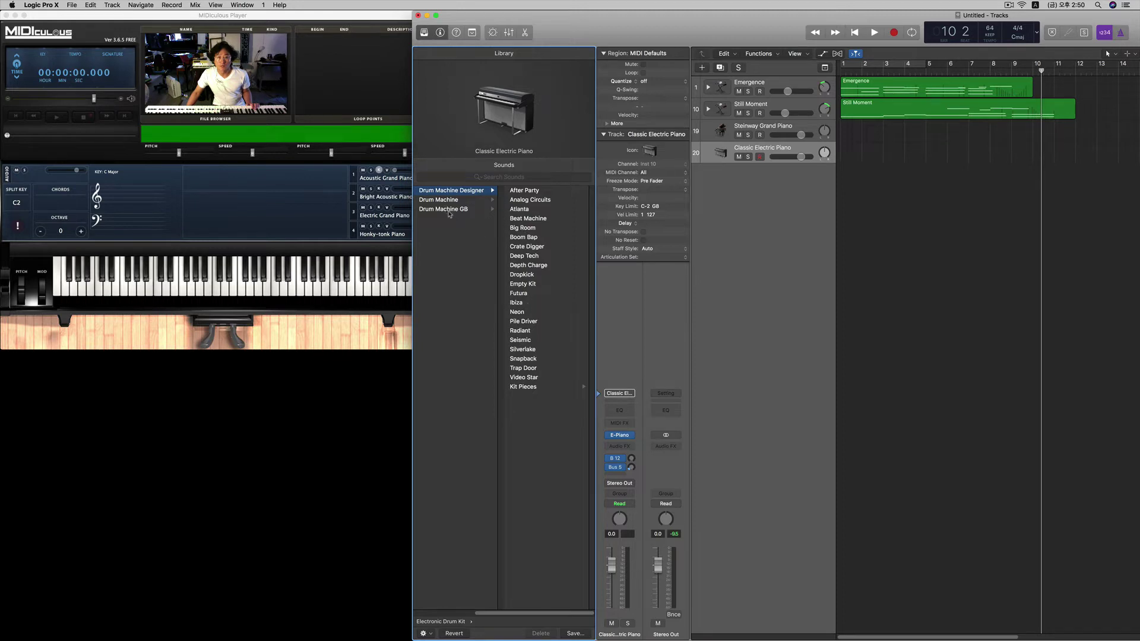
scroll(541, 614, "left", 3)
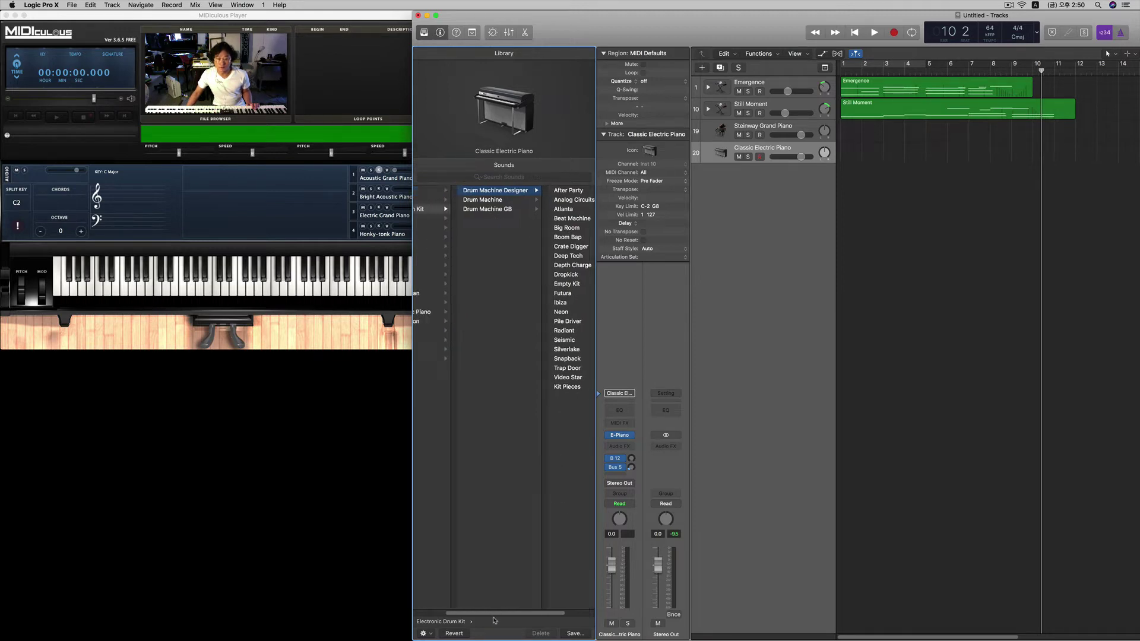
left_click(448, 350)
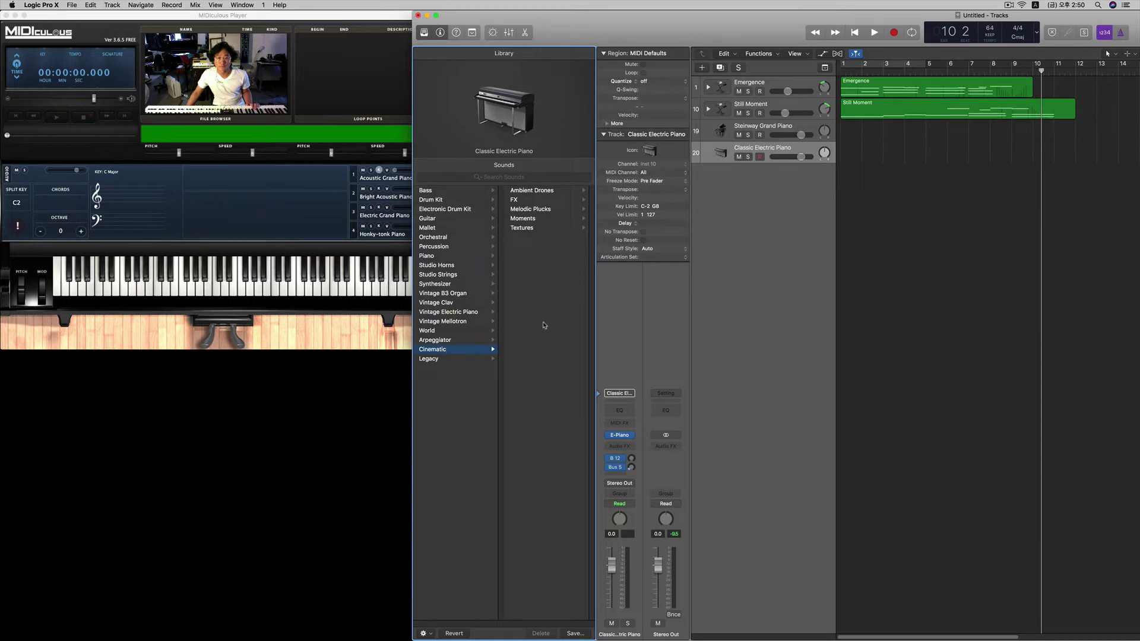
left_click(538, 220)
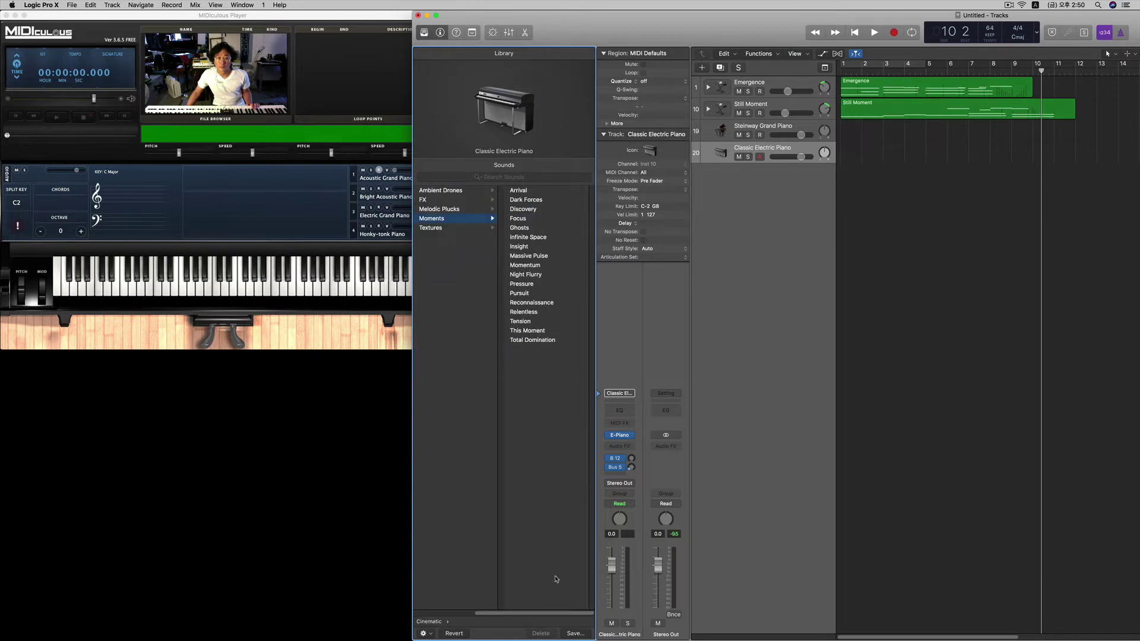
left_click_drag(553, 614, 480, 619)
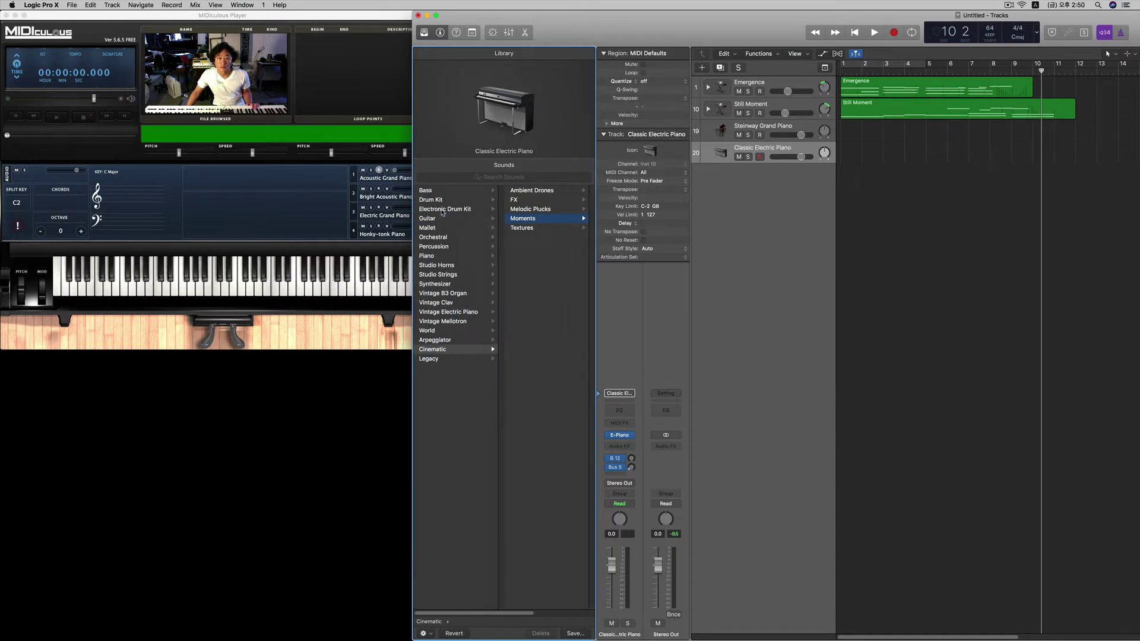
Step: Audition the Synthesizer Percussion patches, such as Abstract Mallets, Big Kalimba and Breathing Vibes, and load Ethereal Mallets on the new track
left_click(464, 283)
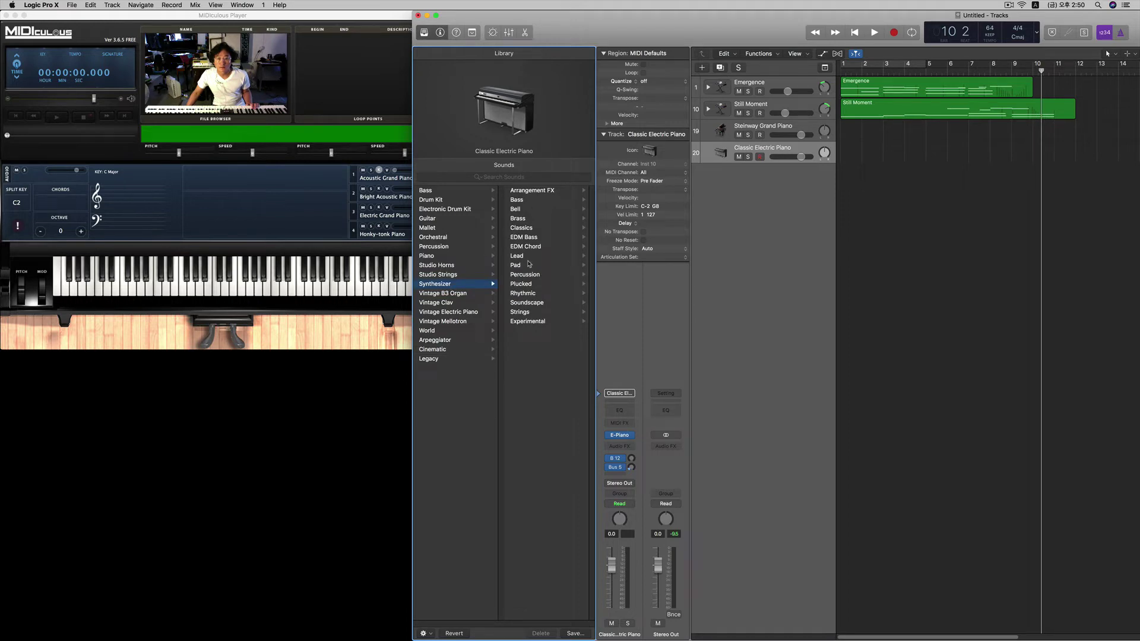
left_click(524, 274)
left_click(532, 192)
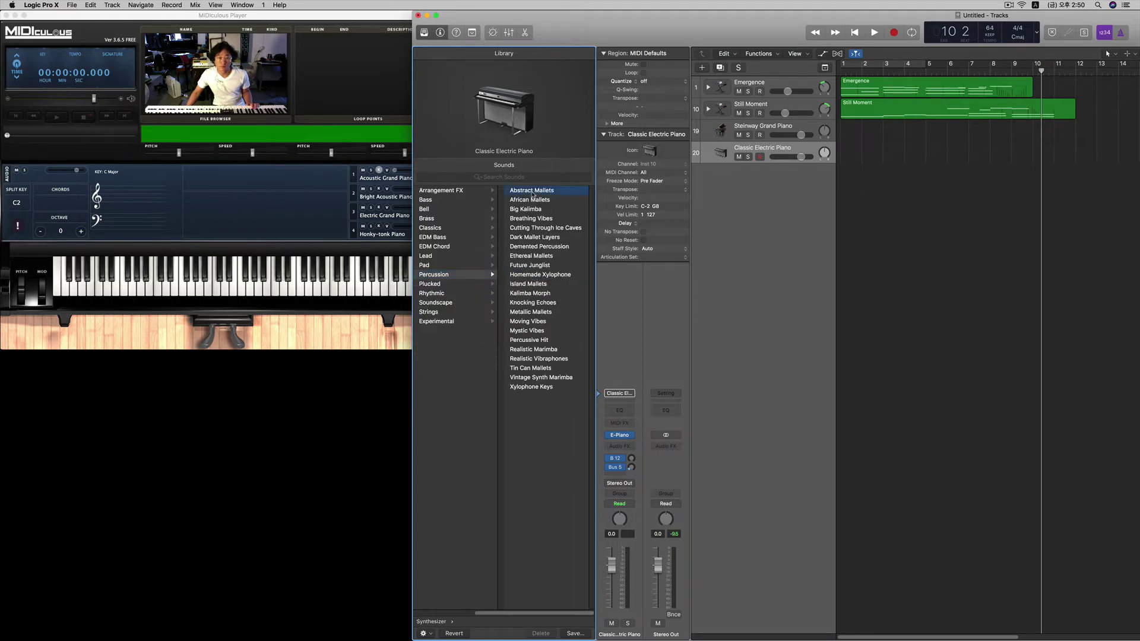
left_click(533, 200)
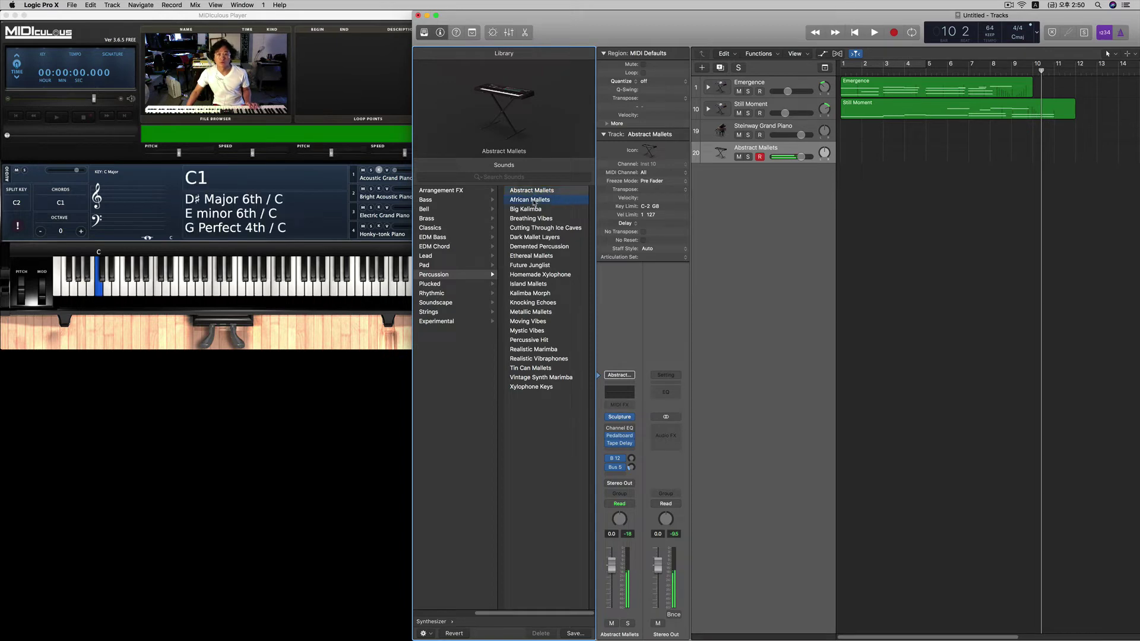
left_click(533, 209)
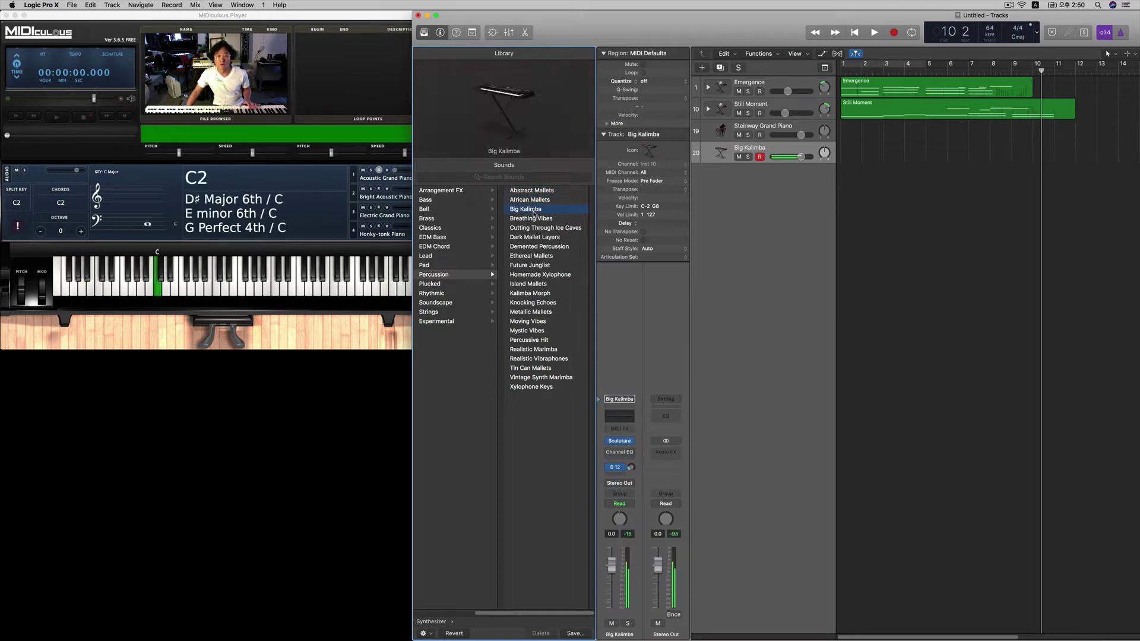
left_click(533, 219)
left_click(533, 228)
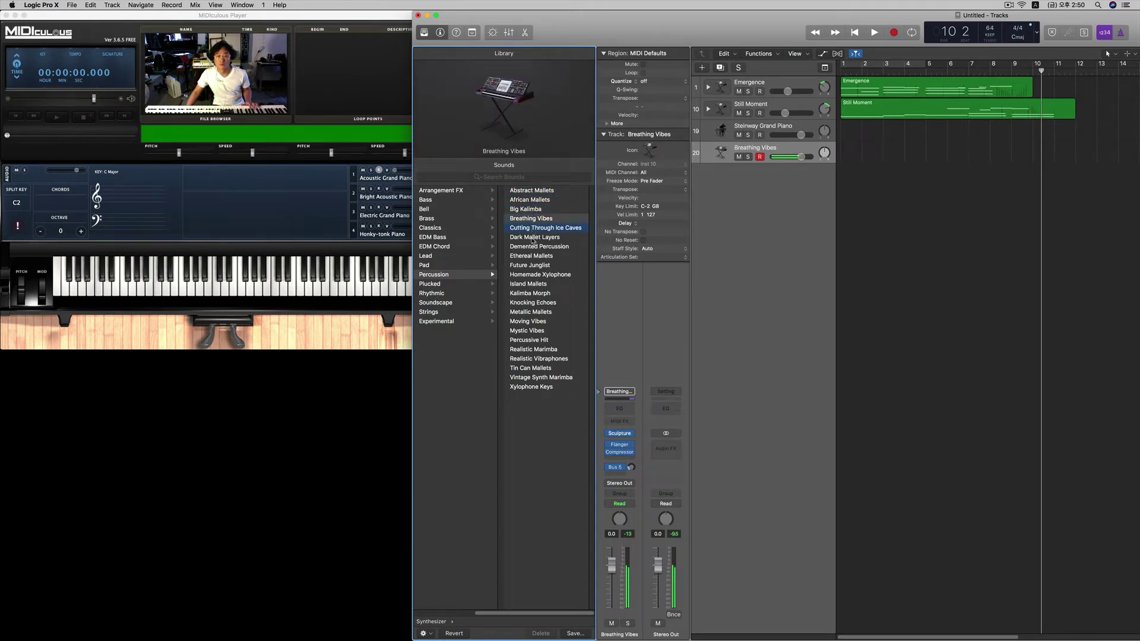
left_click(537, 246)
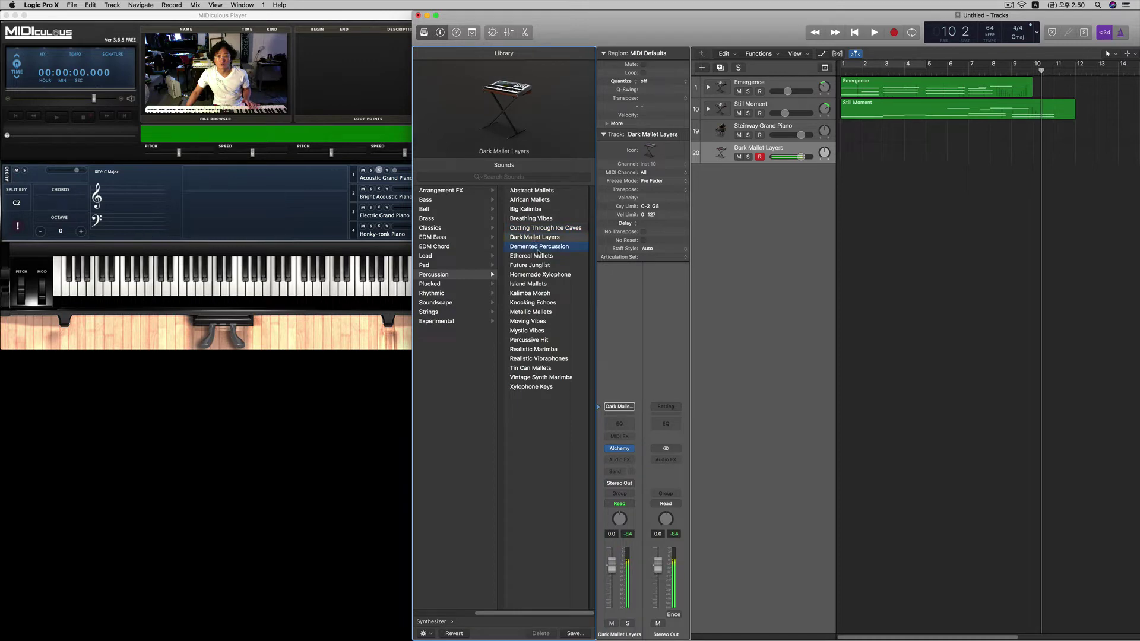
left_click(537, 256)
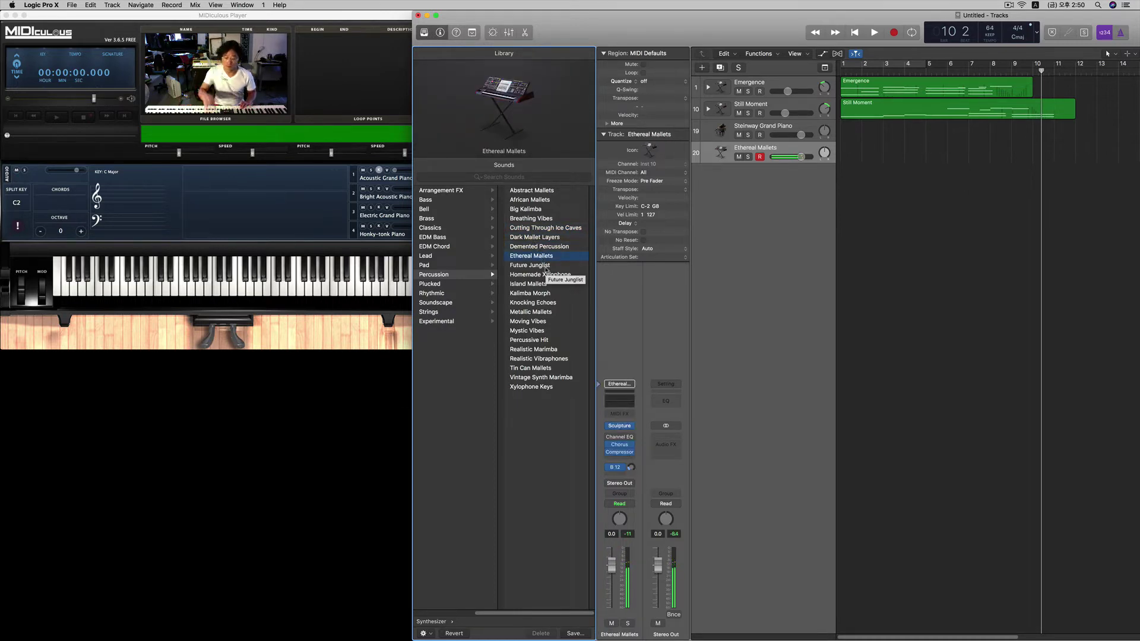
Step: Return the playhead to bar 1 and lower the Ethereal Mallets track's volume to about -6.4 dB
key("comma")
key("comma")
key("comma")
key("comma")
key("comma")
key("comma")
key("Return")
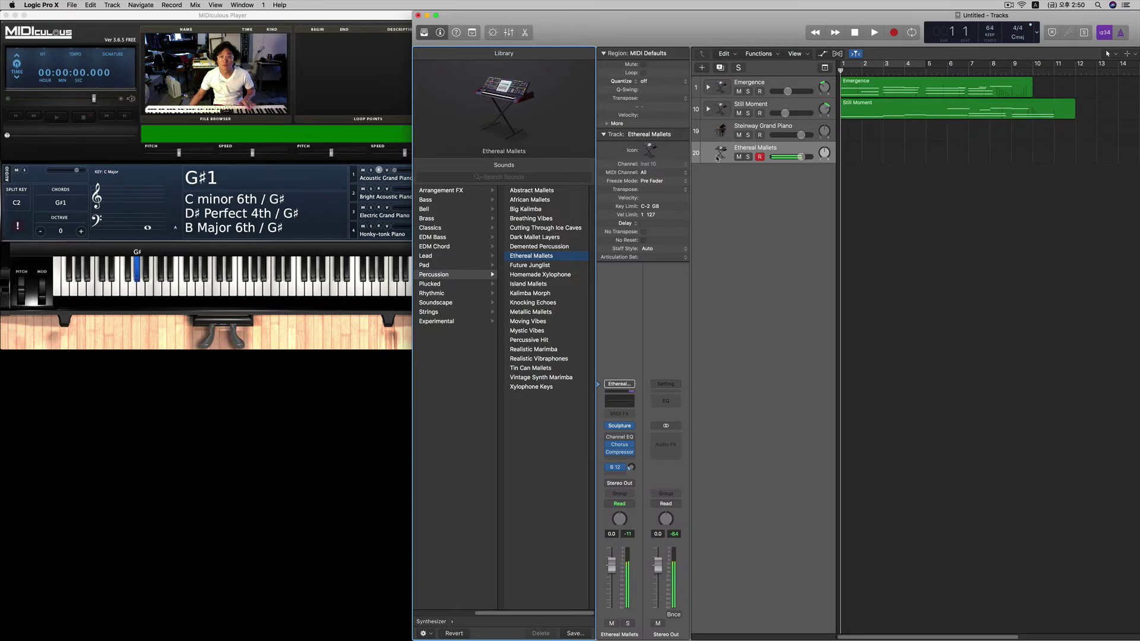
left_click_drag(800, 156, 779, 164)
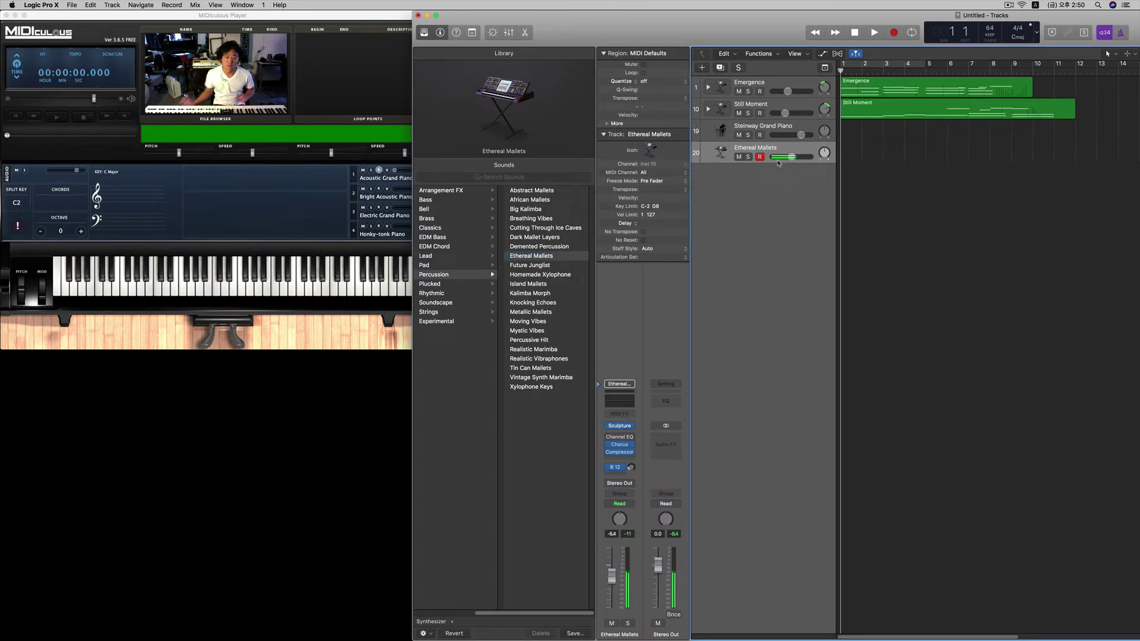
key("r")
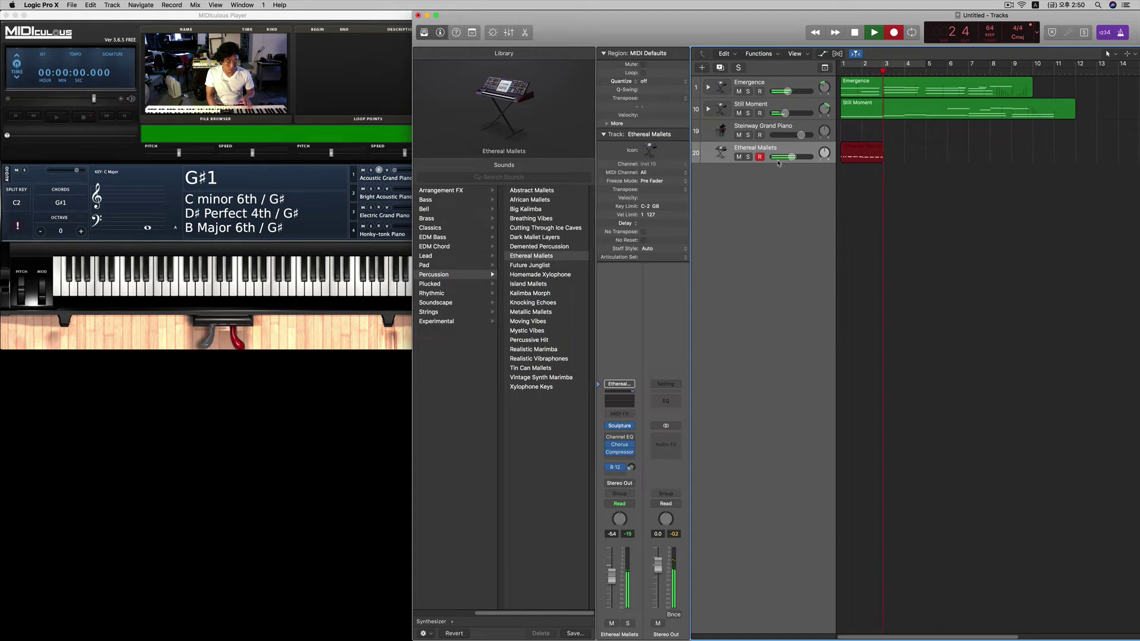
key("space")
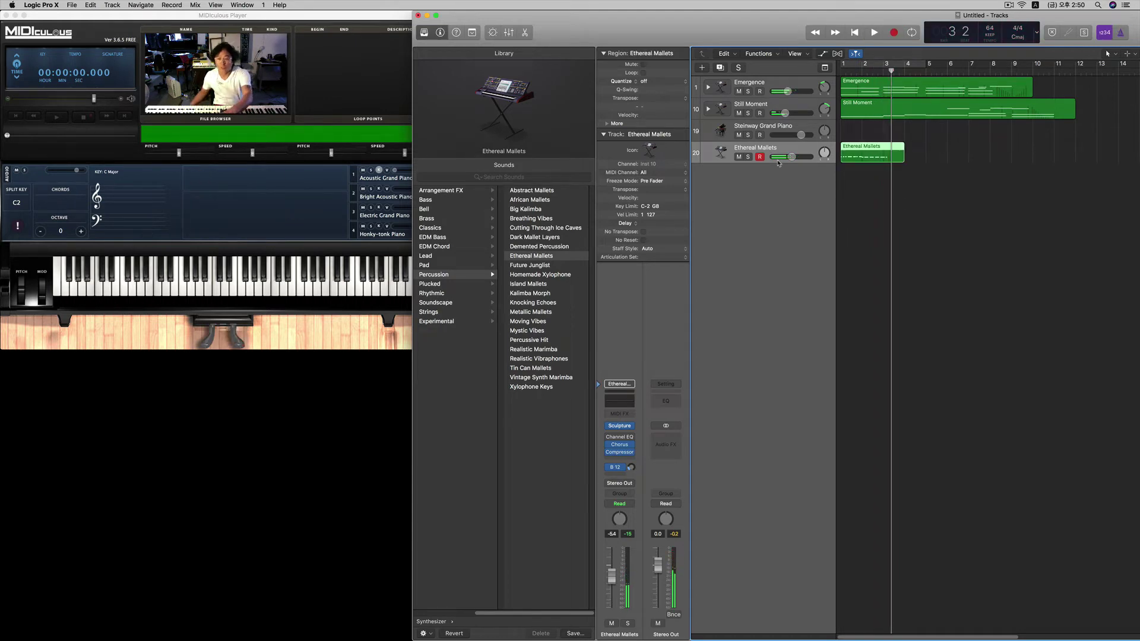
key("Delete")
key("Return")
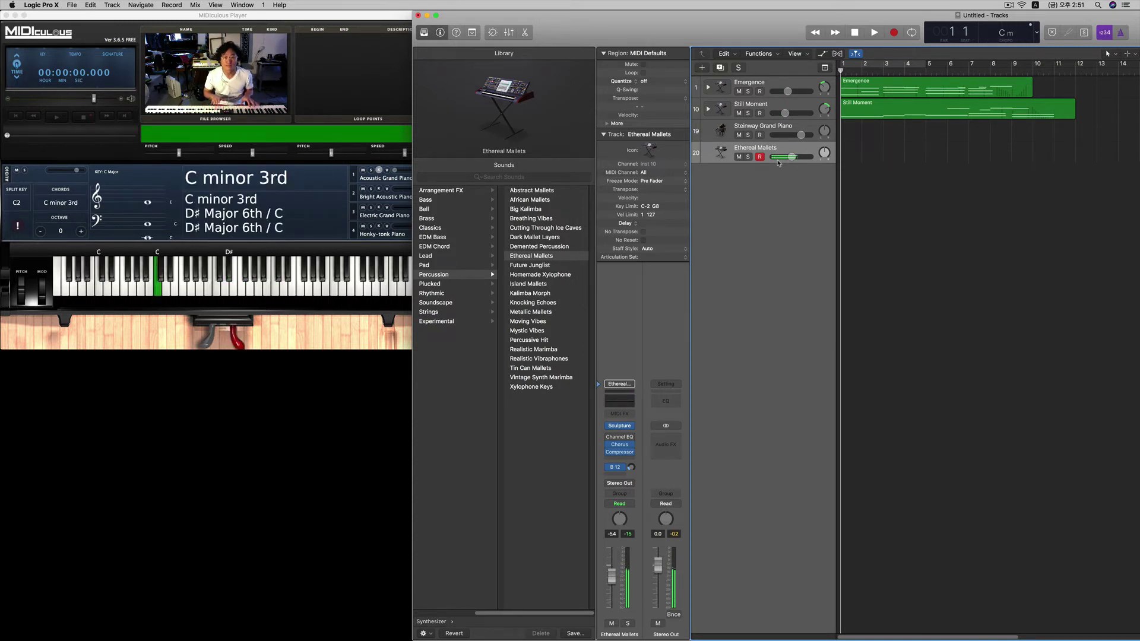
Step: Record a MIDI region of about twelve bars on the Ethereal Mallets track from bar 1 and quantize it to 1/16 Note
key("r")
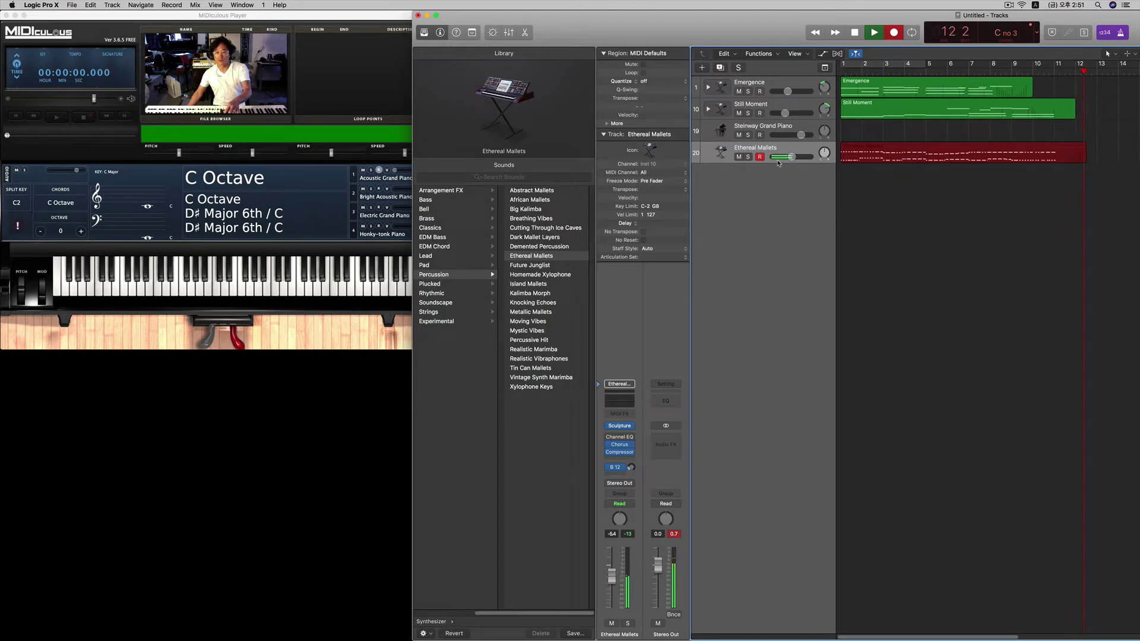
key("space")
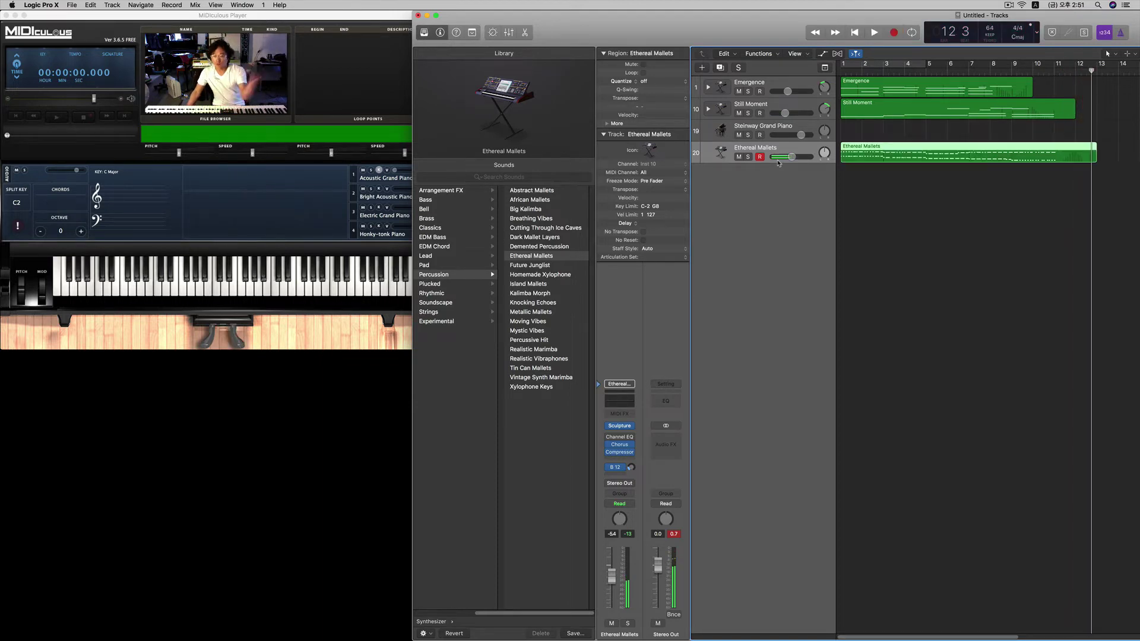
key("Return")
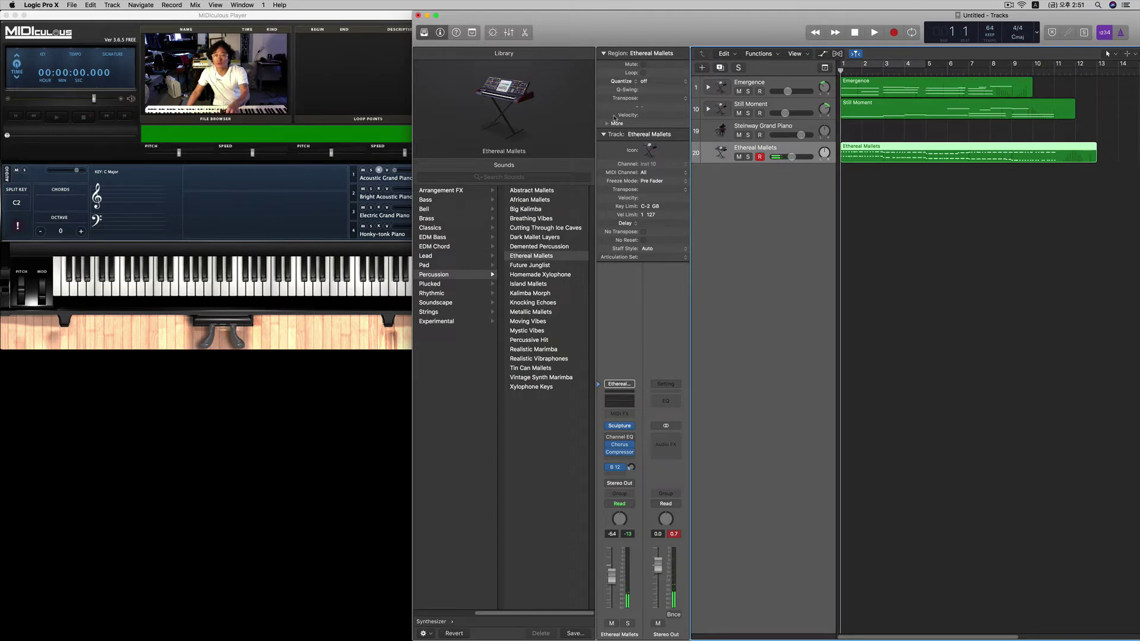
left_click(641, 83)
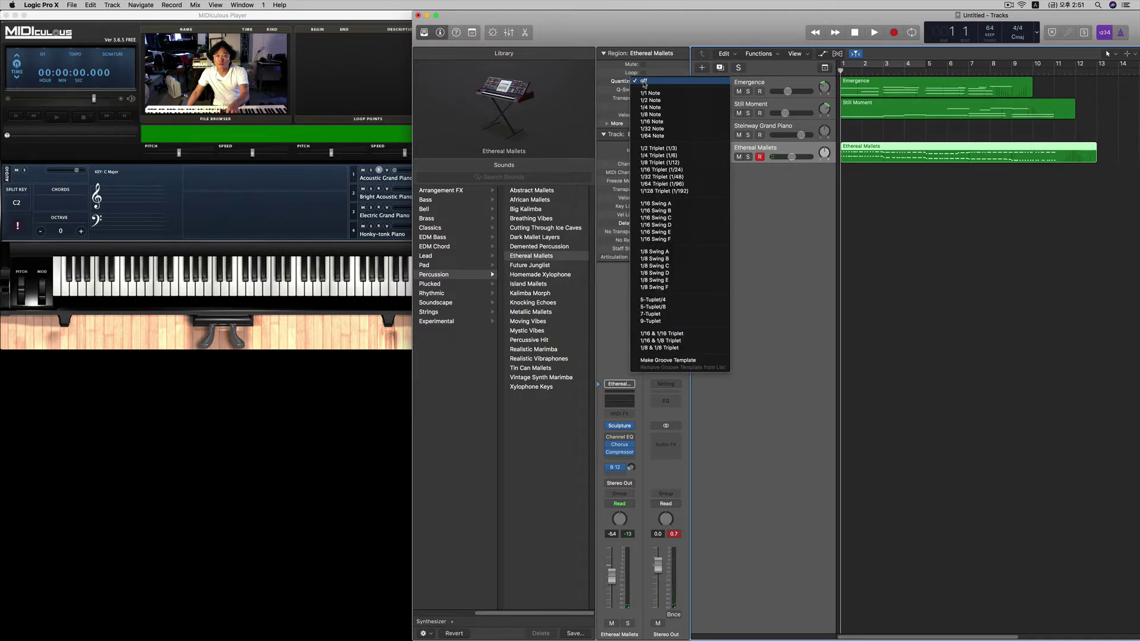
left_click(662, 122)
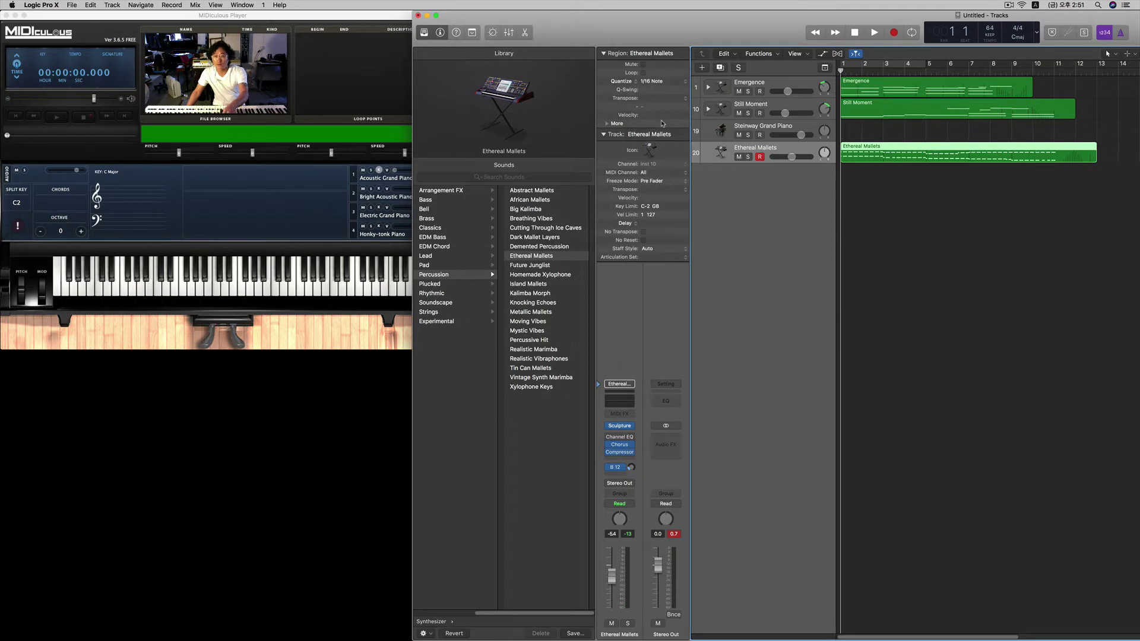
Step: Play the arrangement from the start, lower the Ethereal Mallets volume further, and select the Steinway Grand Piano track for playing along
key("space")
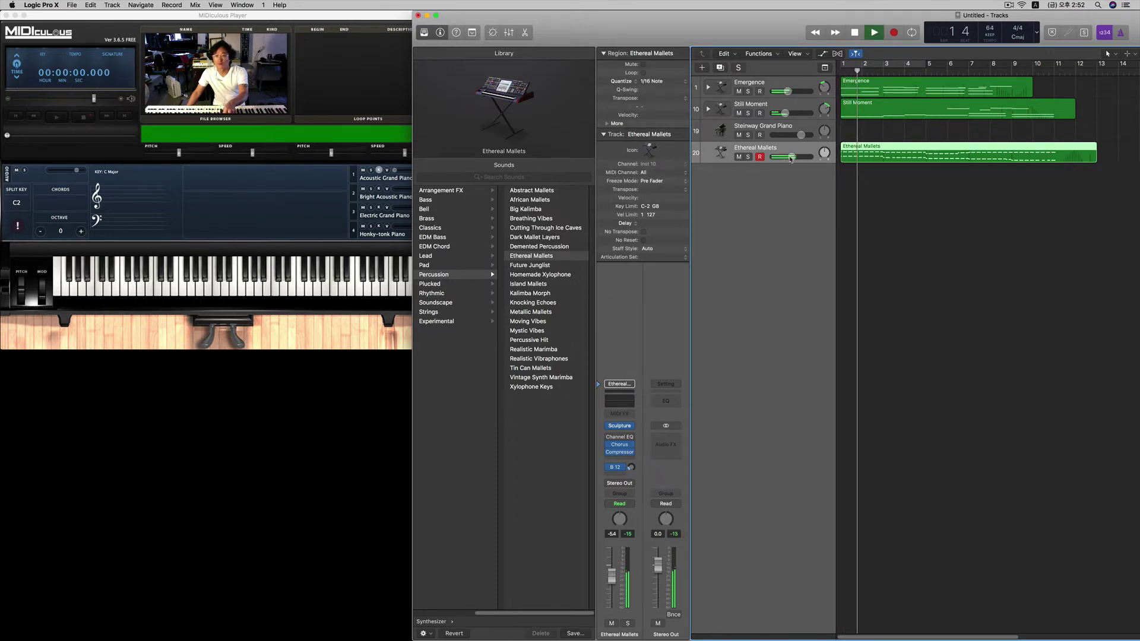
mouse_move(791, 158)
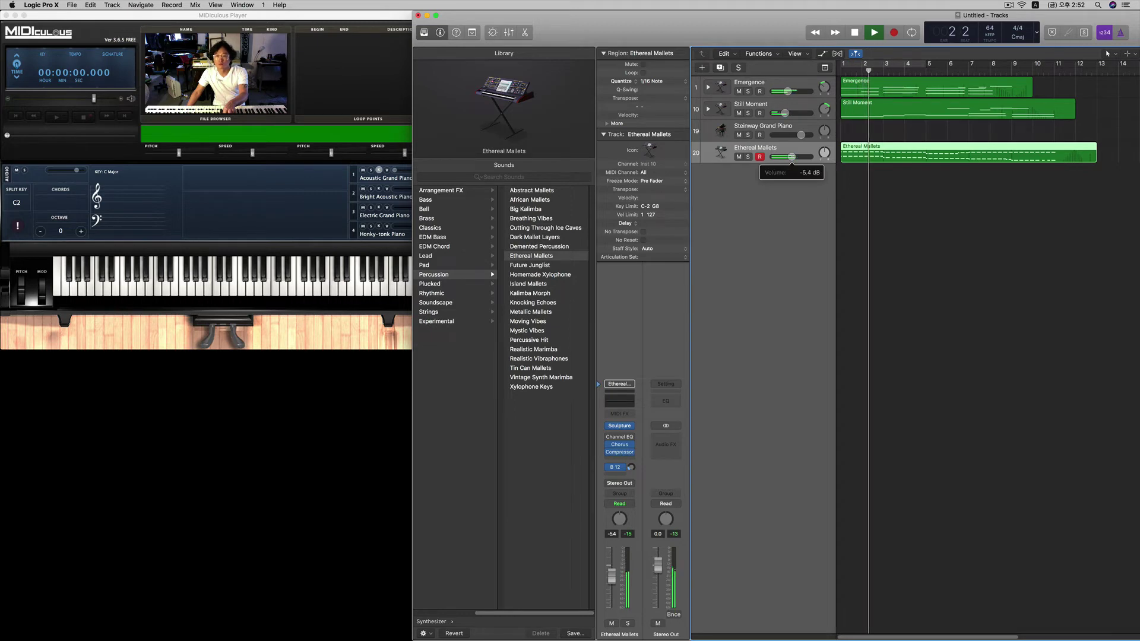
left_click_drag(792, 157, 786, 157)
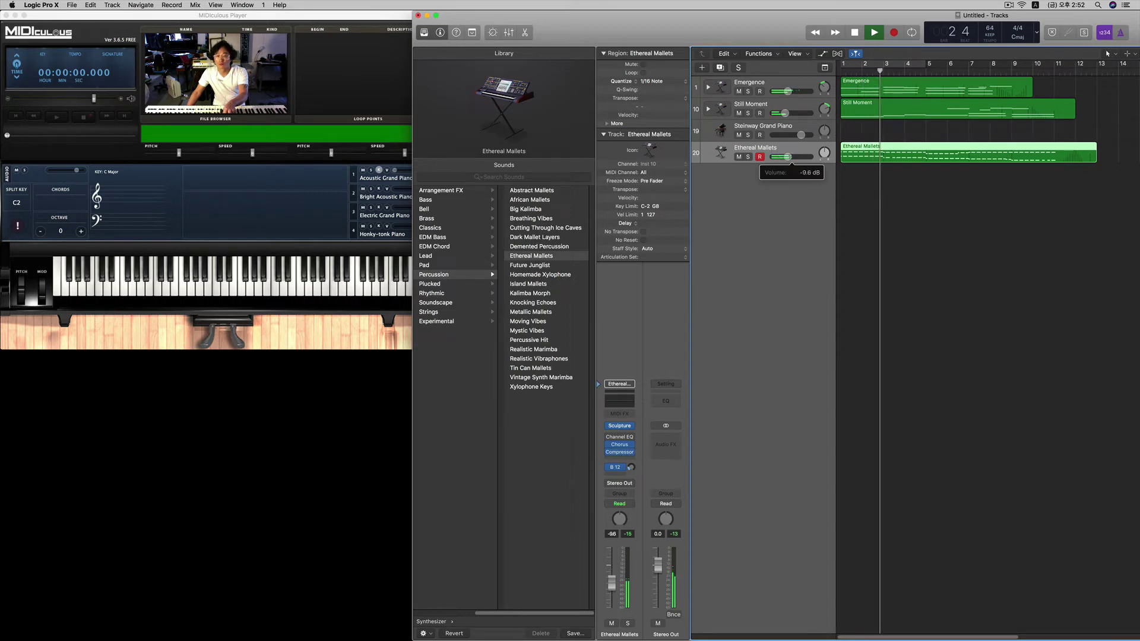
left_click(762, 131)
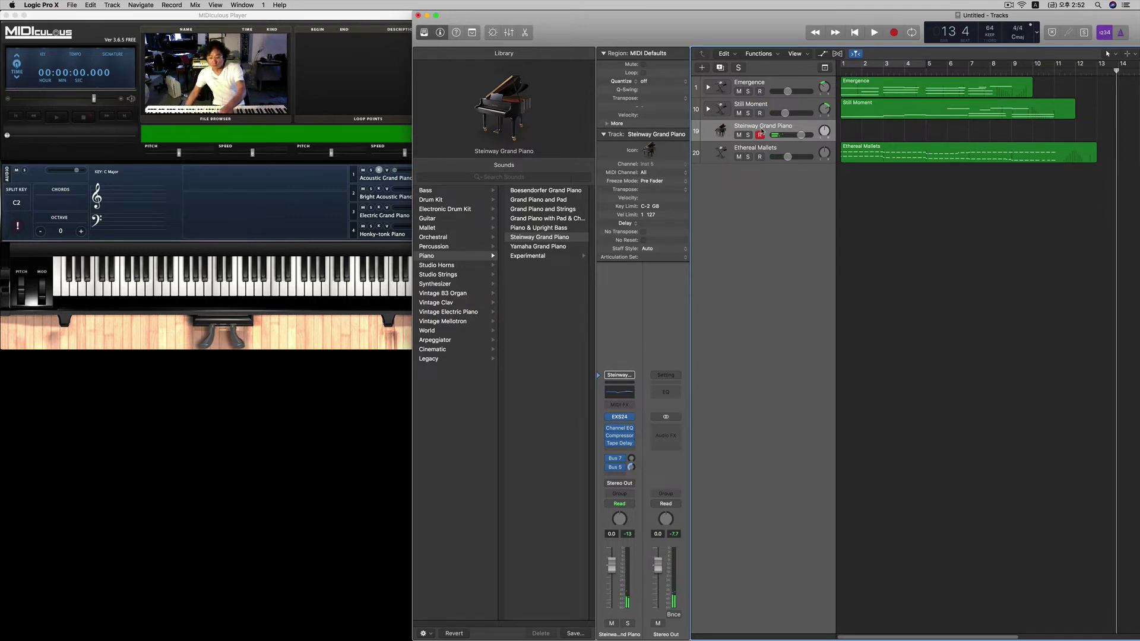
Step: Return to bar 1, lower the Steinway Grand Piano track's volume to -2.2 dB, and switch on the fat option in its EXS24 instrument
key("Return")
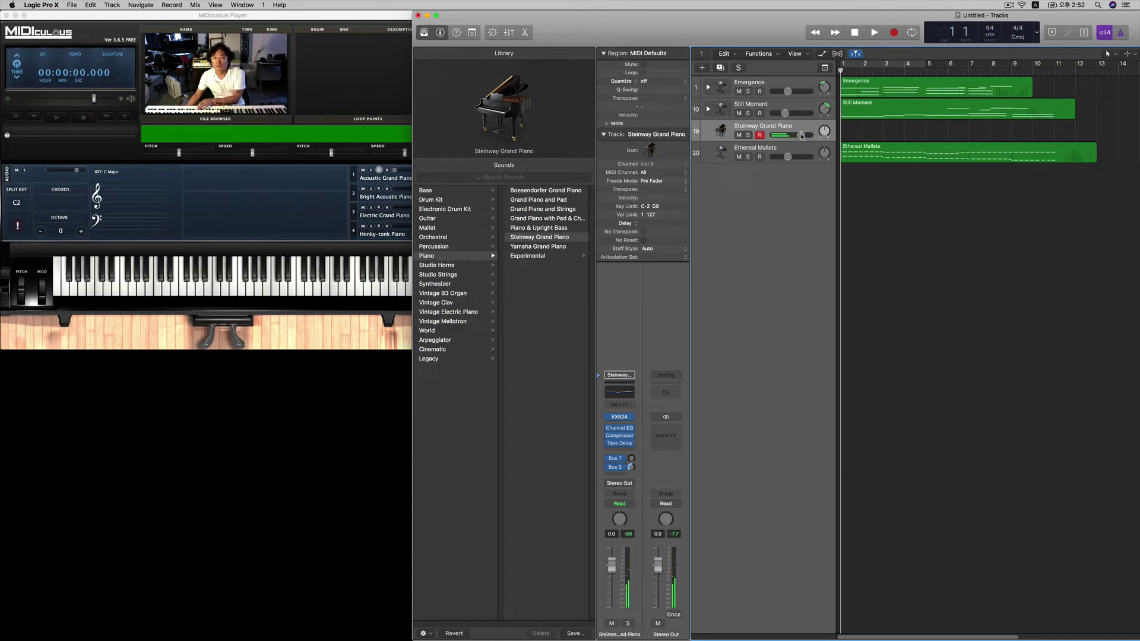
left_click_drag(802, 136, 797, 136)
mouse_move(505, 117)
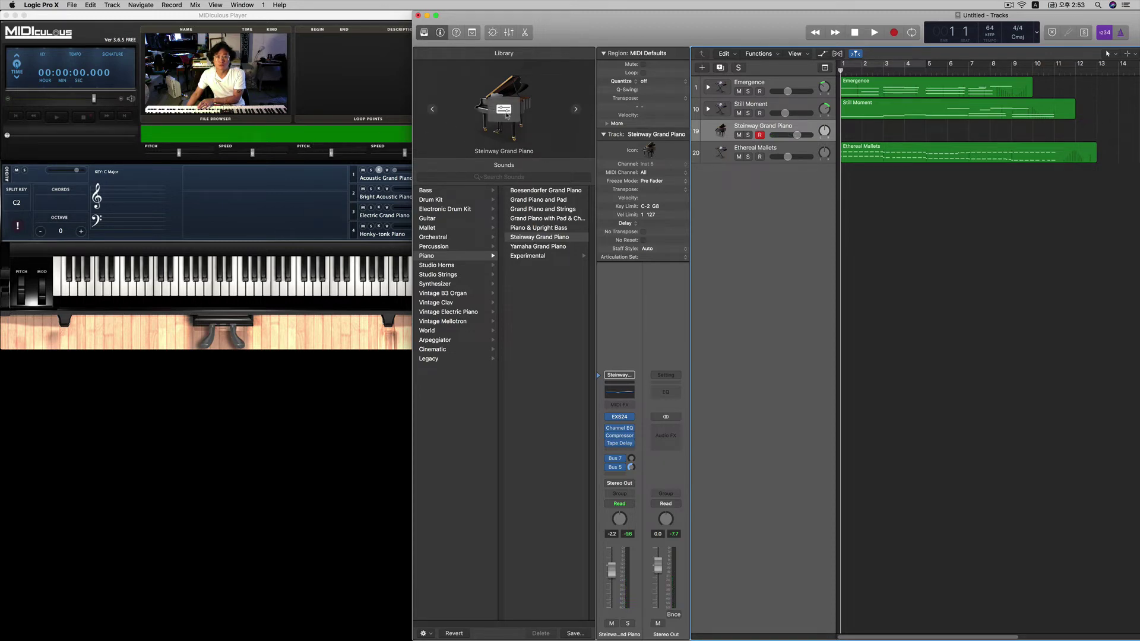
left_click(504, 111)
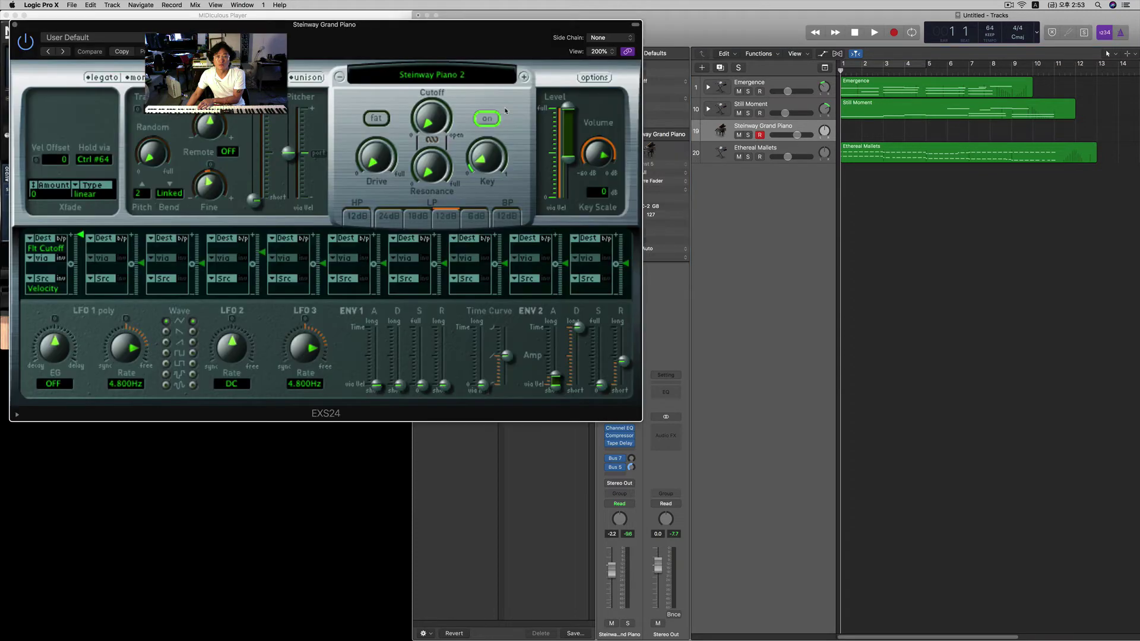
left_click_drag(401, 34, 796, 249)
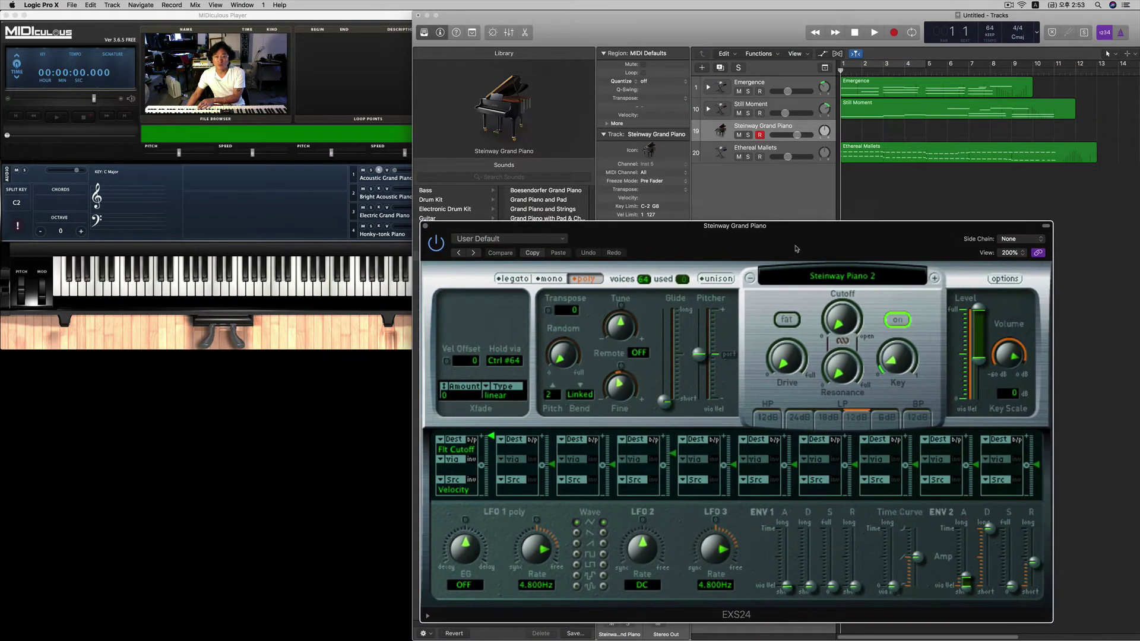
left_click(788, 319)
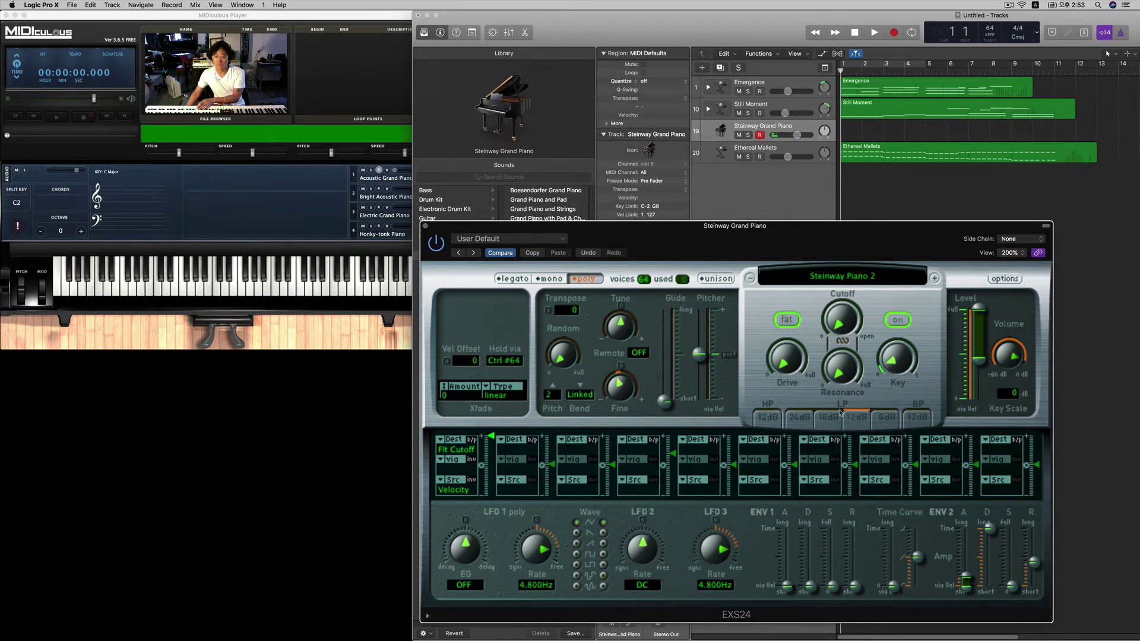
left_click_drag(837, 293, 838, 293)
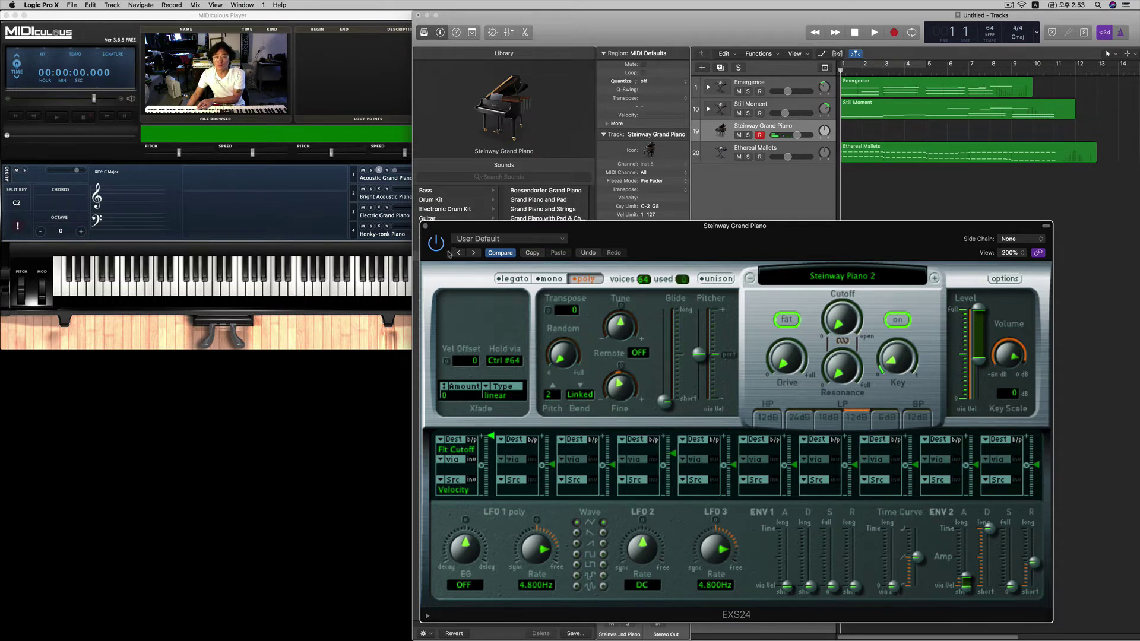
left_click(425, 226)
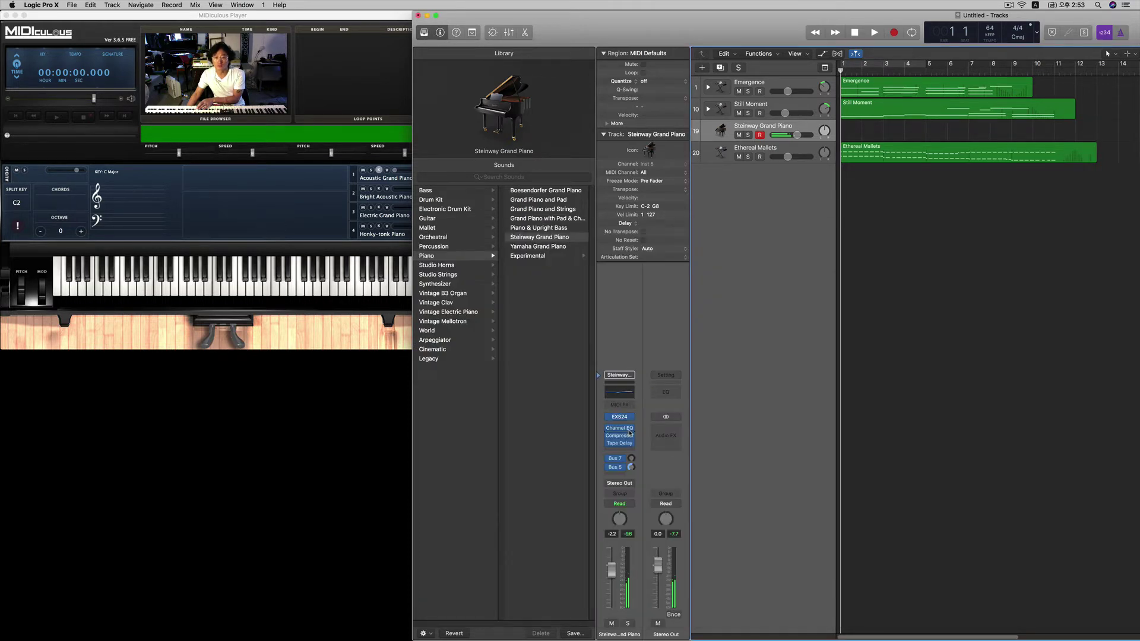
Step: Darken the Steinway piano with a Channel EQ high cut reaching down to the low mids, and set its Tape Delay wet level to 38%
left_click(621, 393)
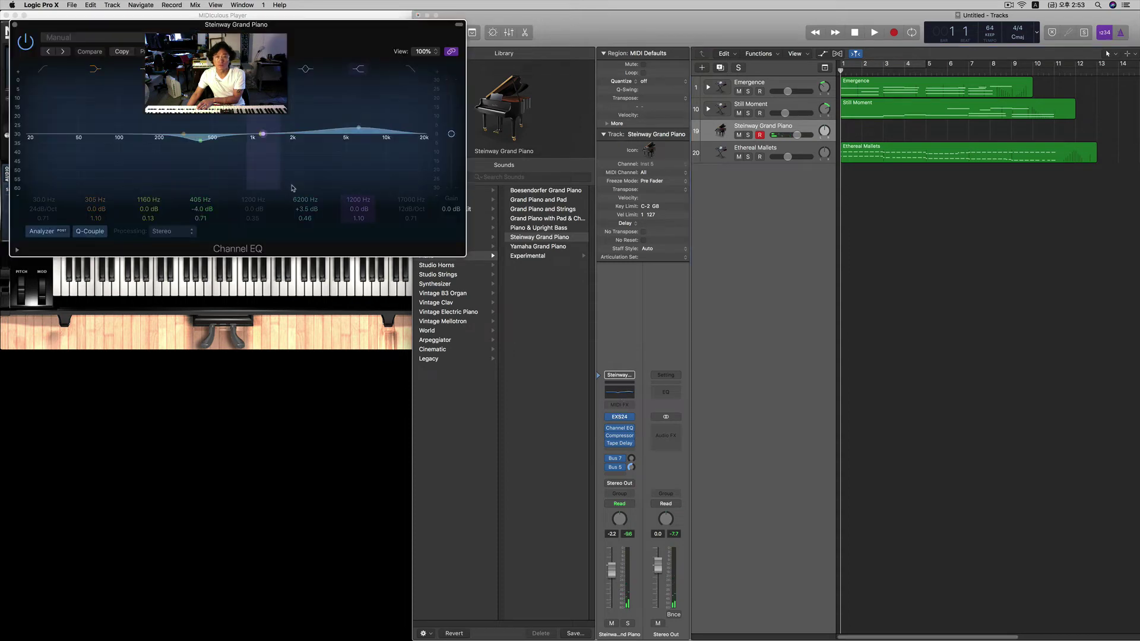
left_click(408, 70)
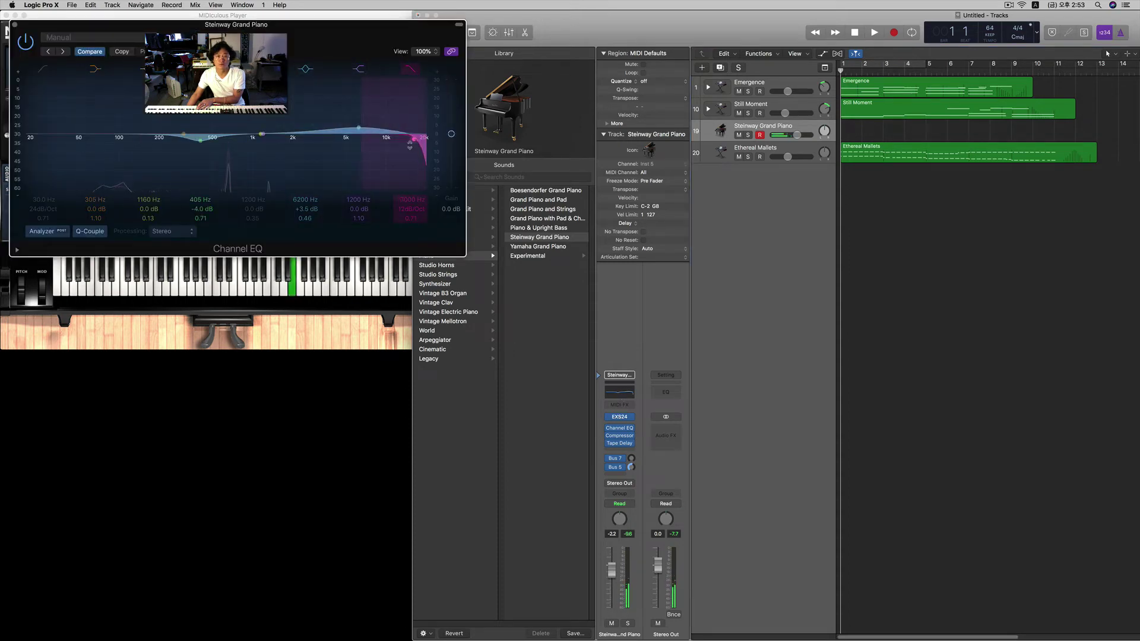
left_click_drag(410, 144, 201, 158)
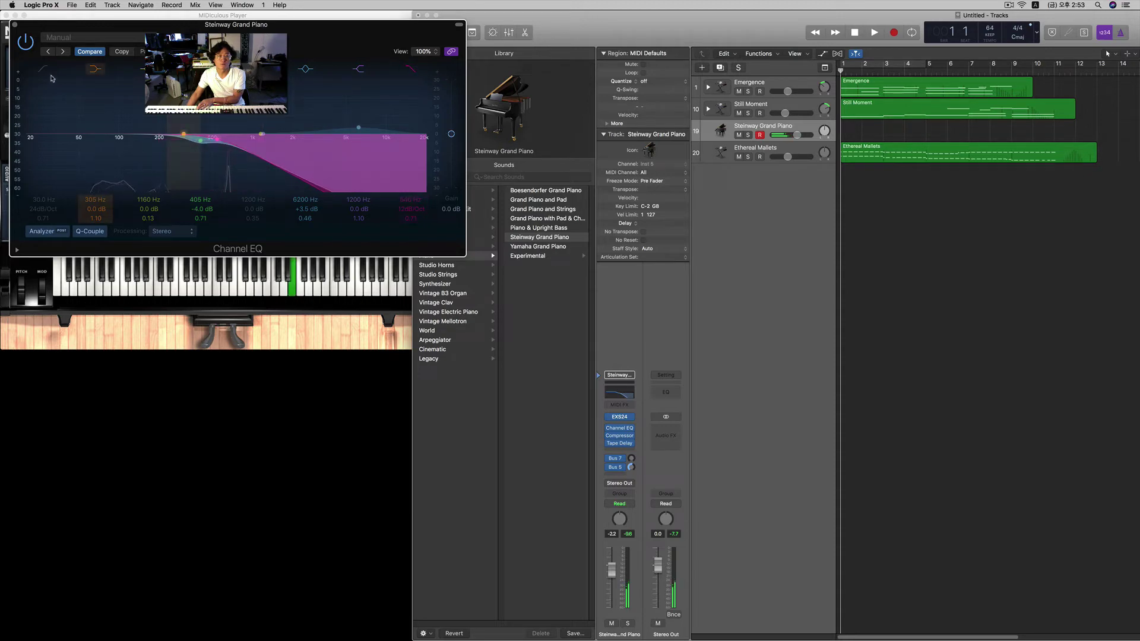
left_click(26, 42)
left_click(15, 25)
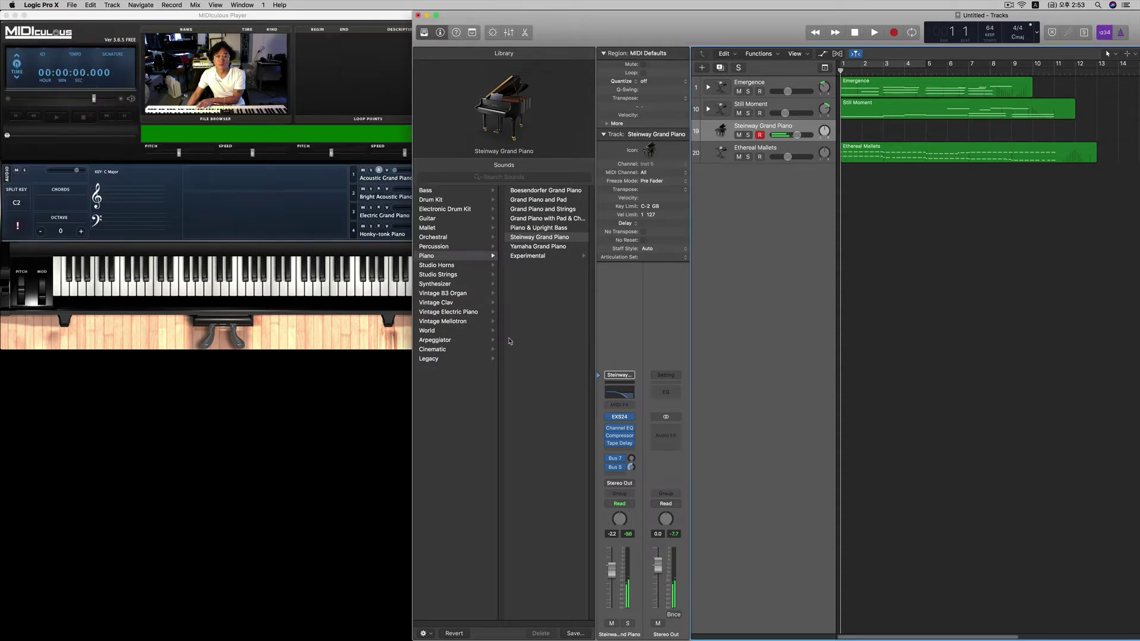
left_click(618, 444)
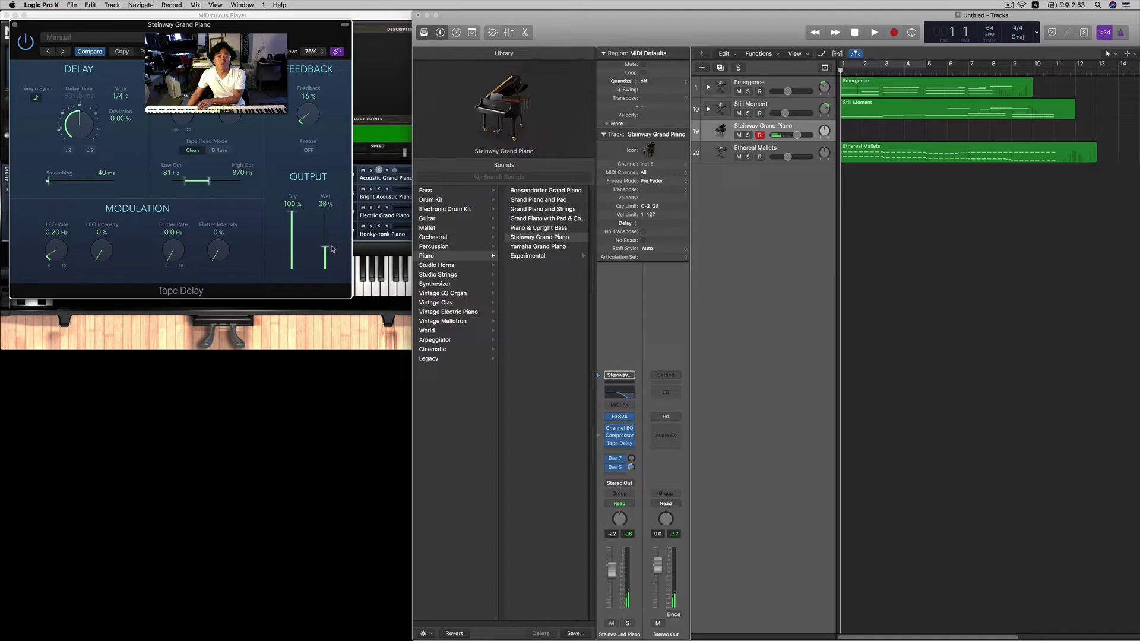
left_click(15, 25)
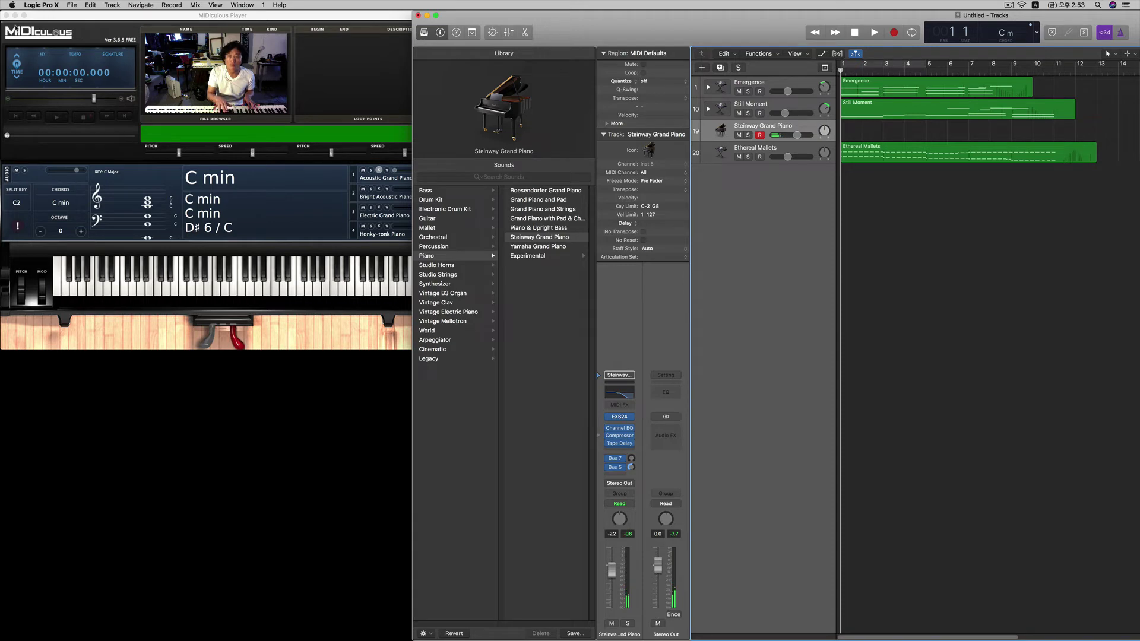
Step: Play the arrangement from bar 1 several times to hear the Steinway piano against the drones and Ethereal Mallets
key("space")
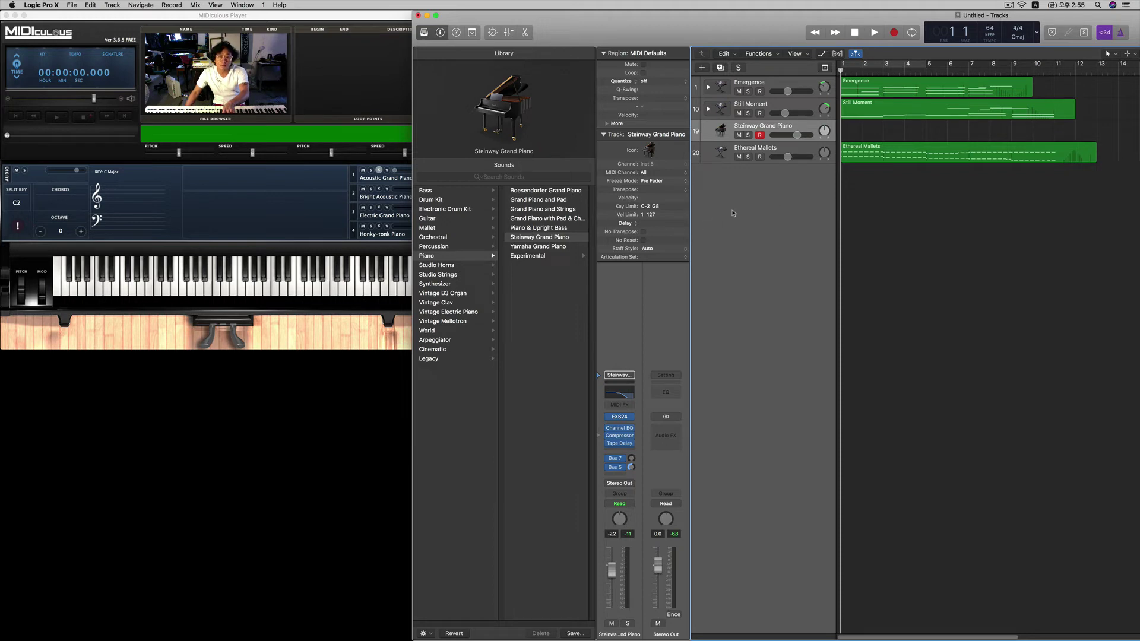
key("space")
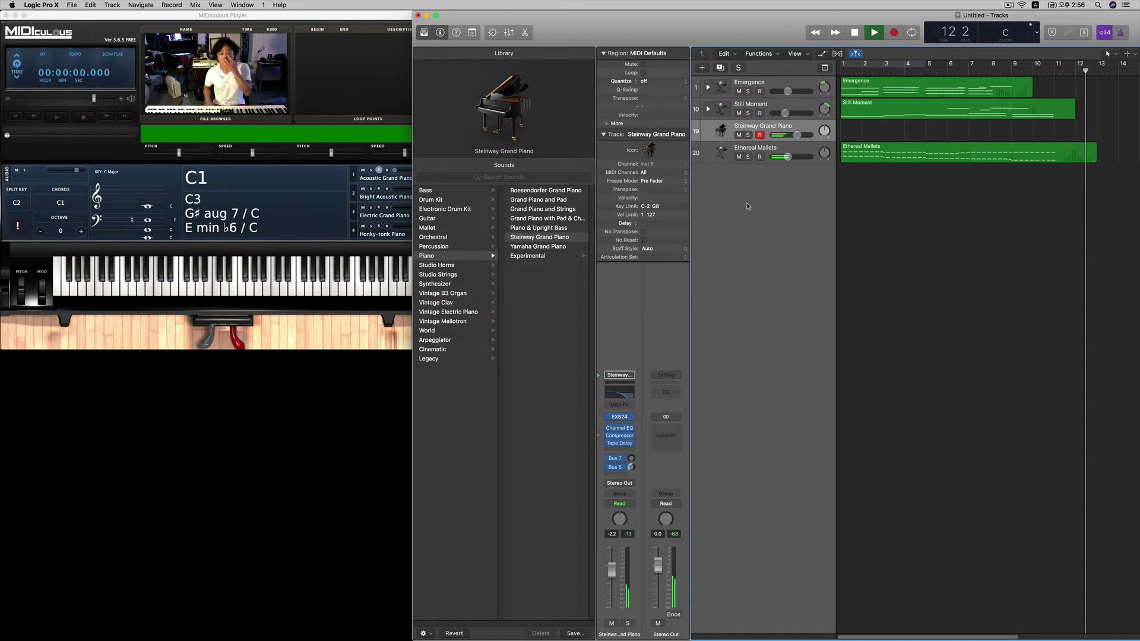
key("space")
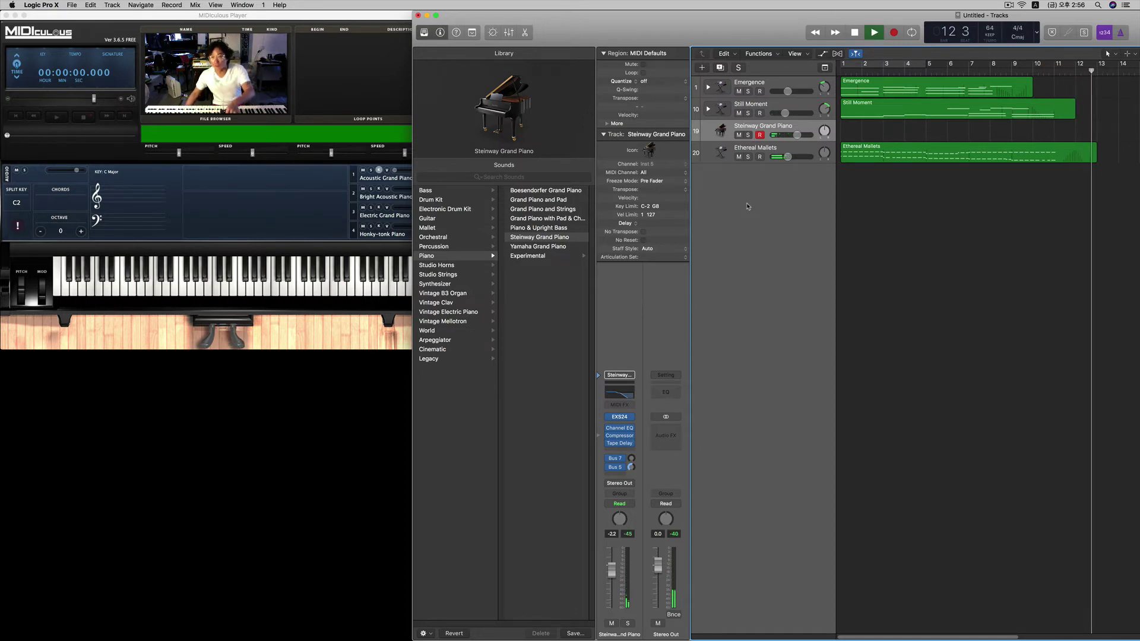
key("space")
key("Return")
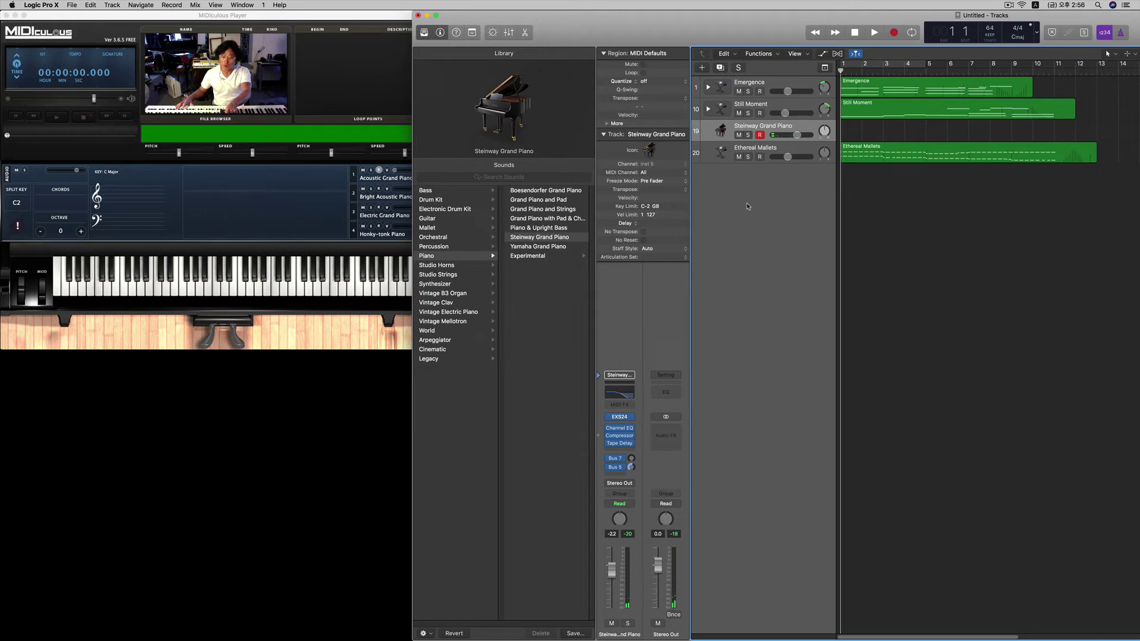
key("space")
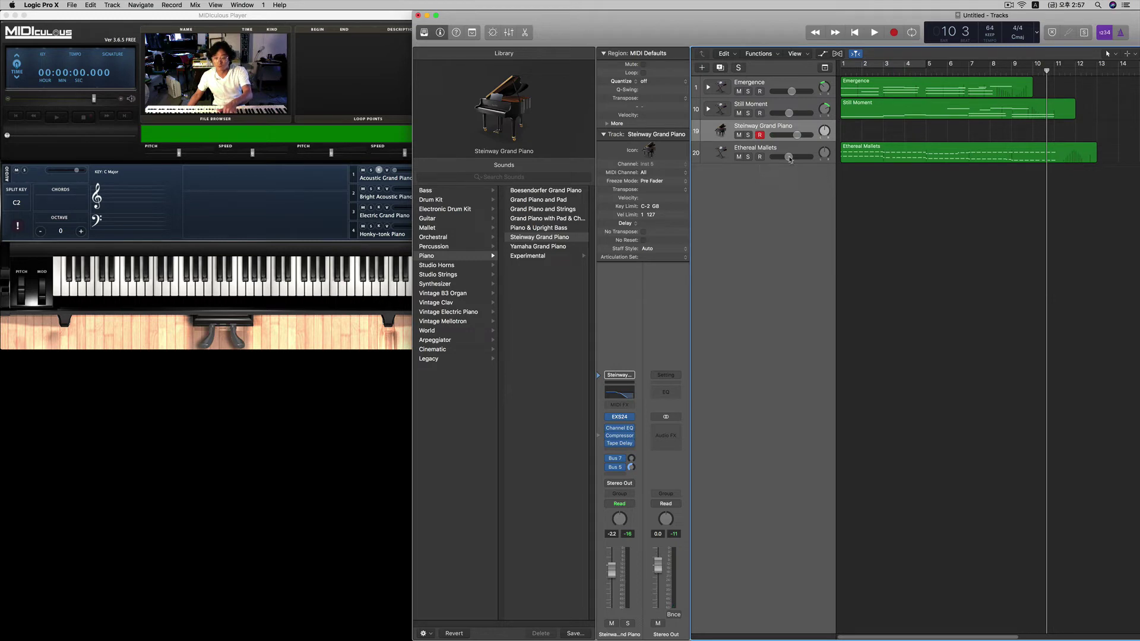
key("Return")
key("space")
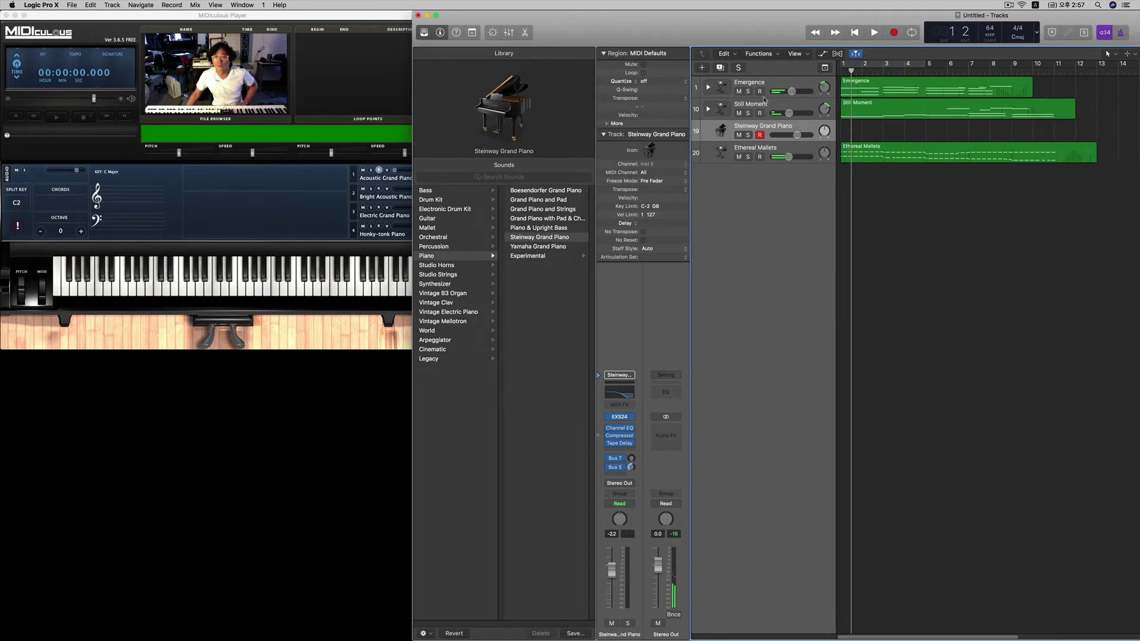
Step: Shape the Ethereal Mallets track's Channel EQ with a 24 dB/Oct low cut at 295 Hz and a 12 dB/Oct high cut at 1000 Hz
double_click(764, 148)
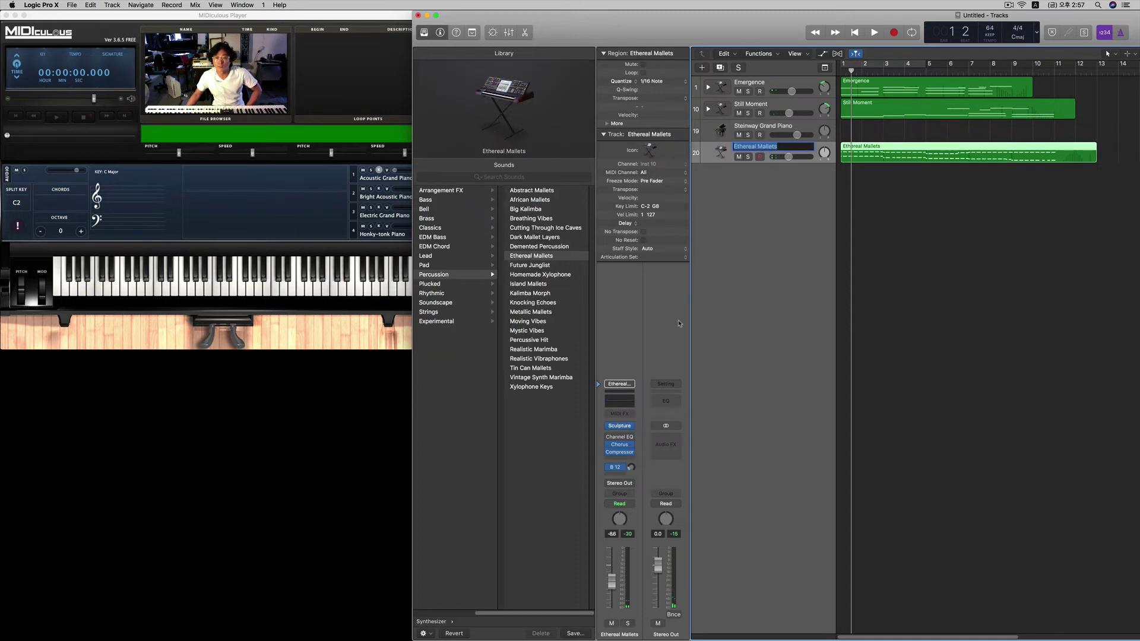
left_click(619, 404)
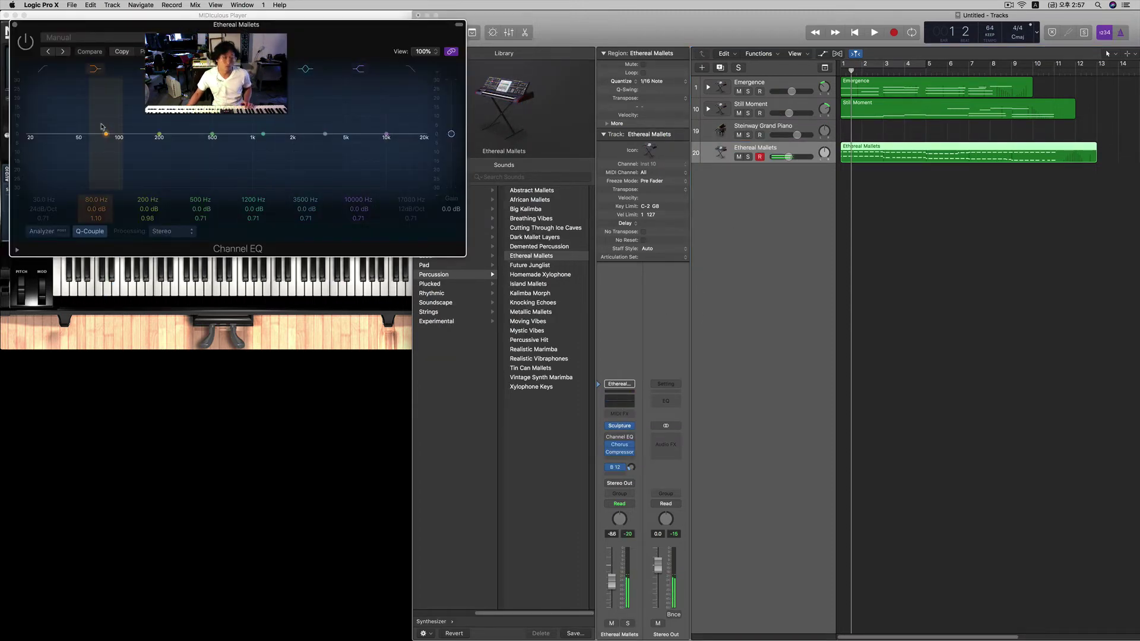
left_click(46, 128)
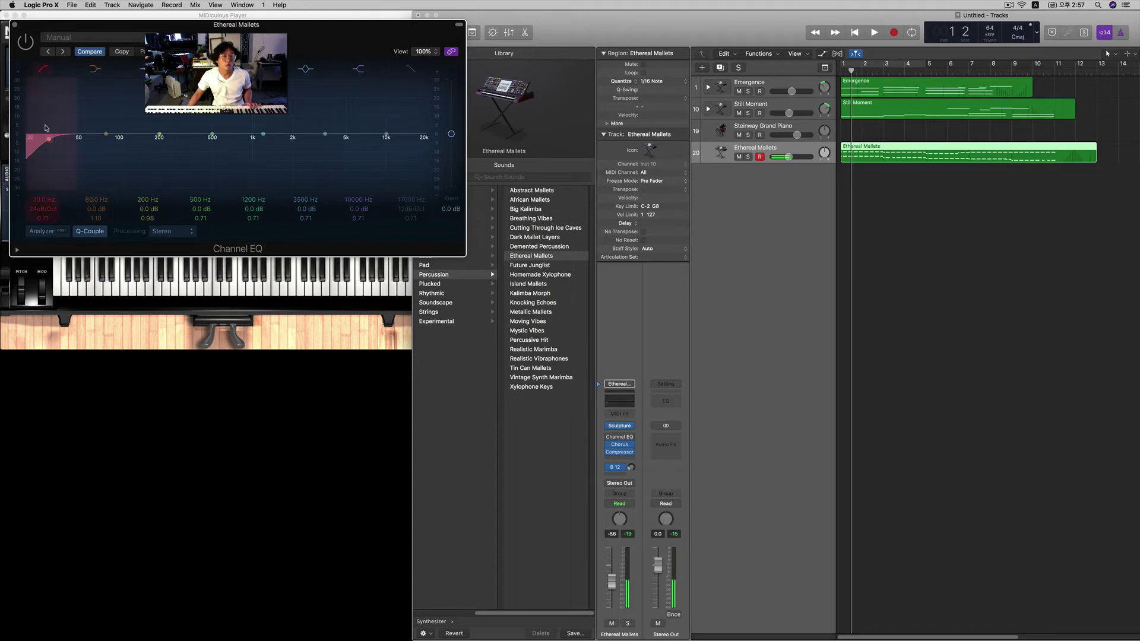
left_click_drag(44, 140, 145, 168)
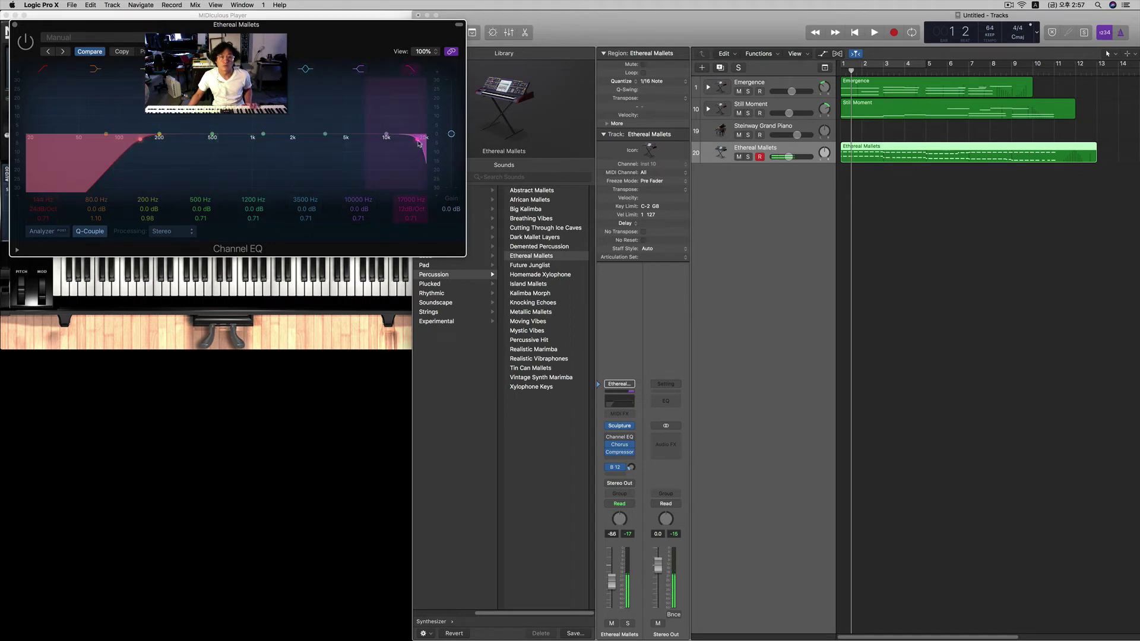
left_click_drag(419, 143, 208, 169)
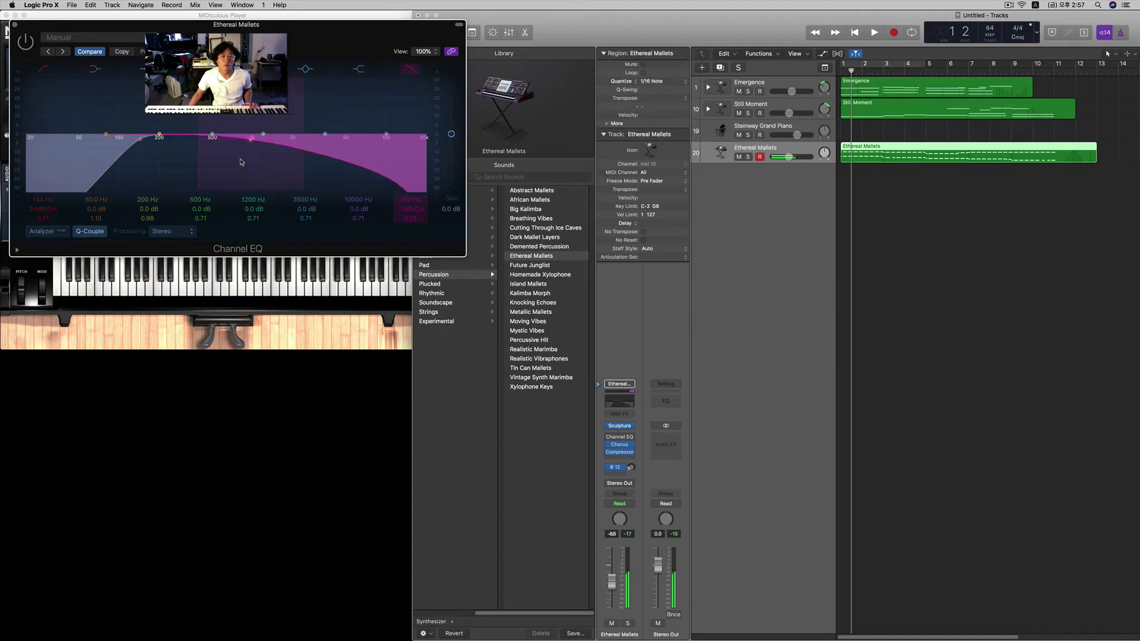
left_click_drag(139, 143, 163, 139)
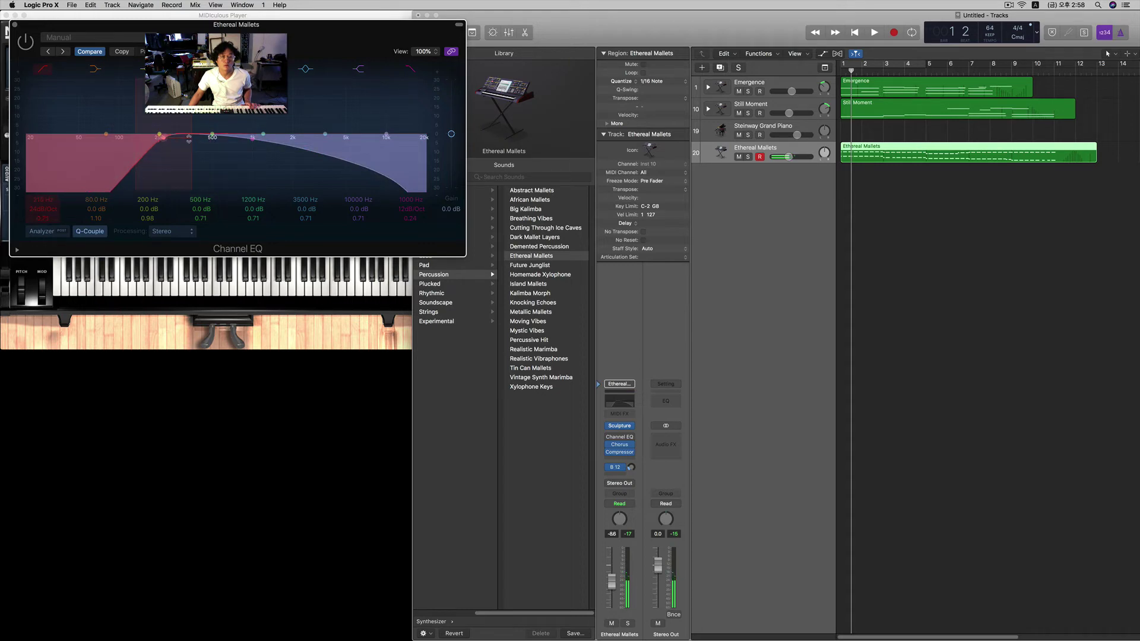
left_click_drag(194, 140, 318, 178)
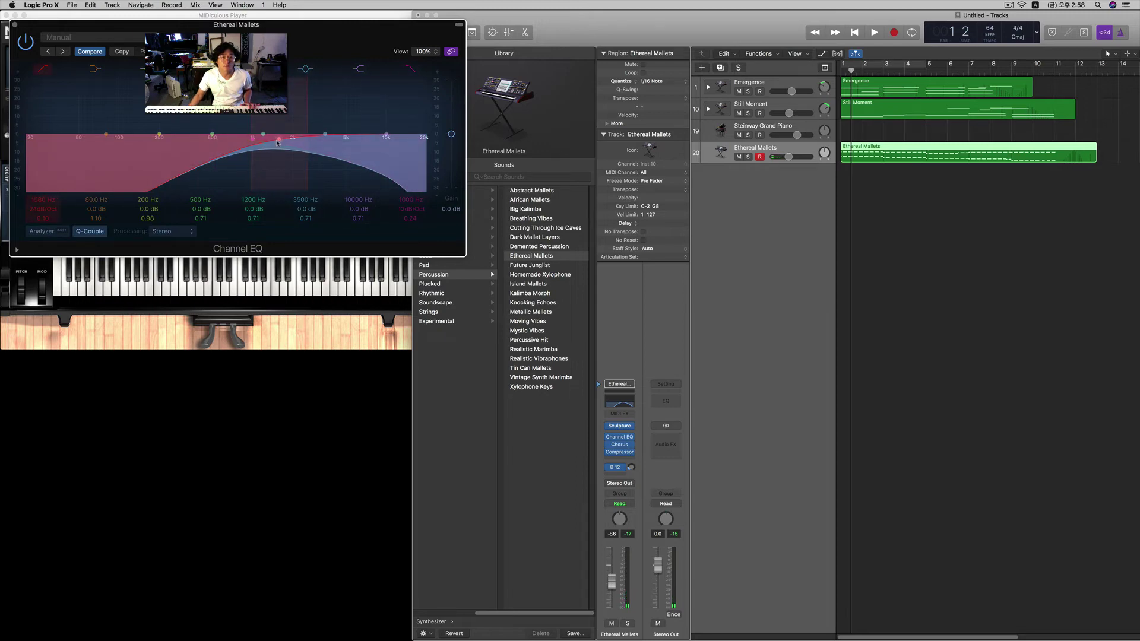
left_click_drag(278, 143, 173, 144)
Step: Play the arrangement with the new EQ, close the Channel EQ window, and raise the Ethereal Mallets track's volume slightly
key("space")
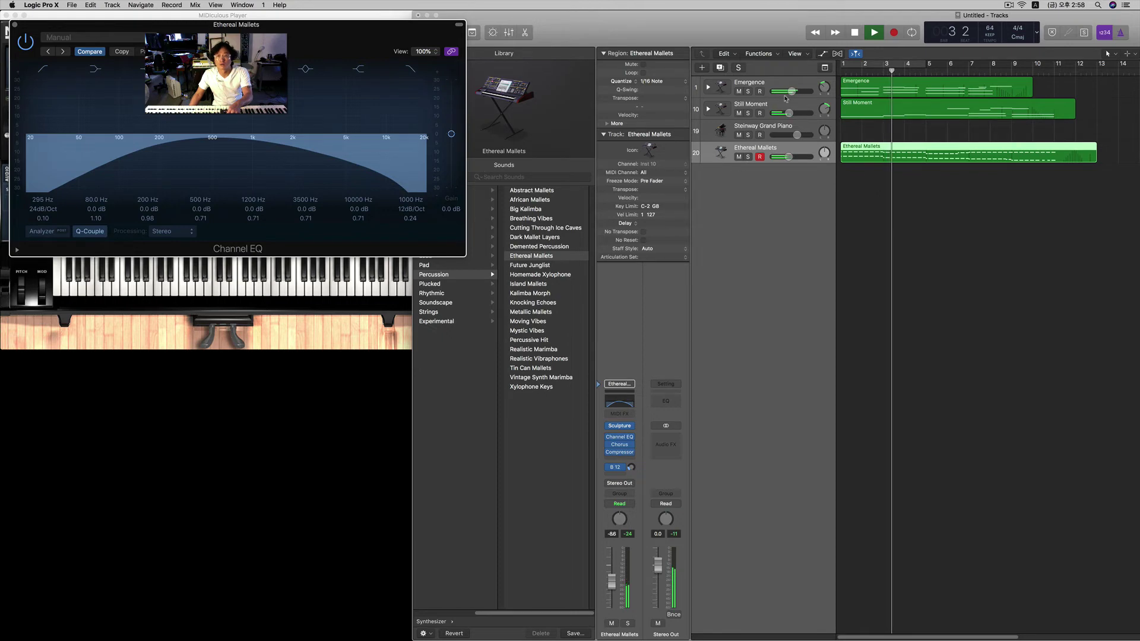
mouse_move(789, 112)
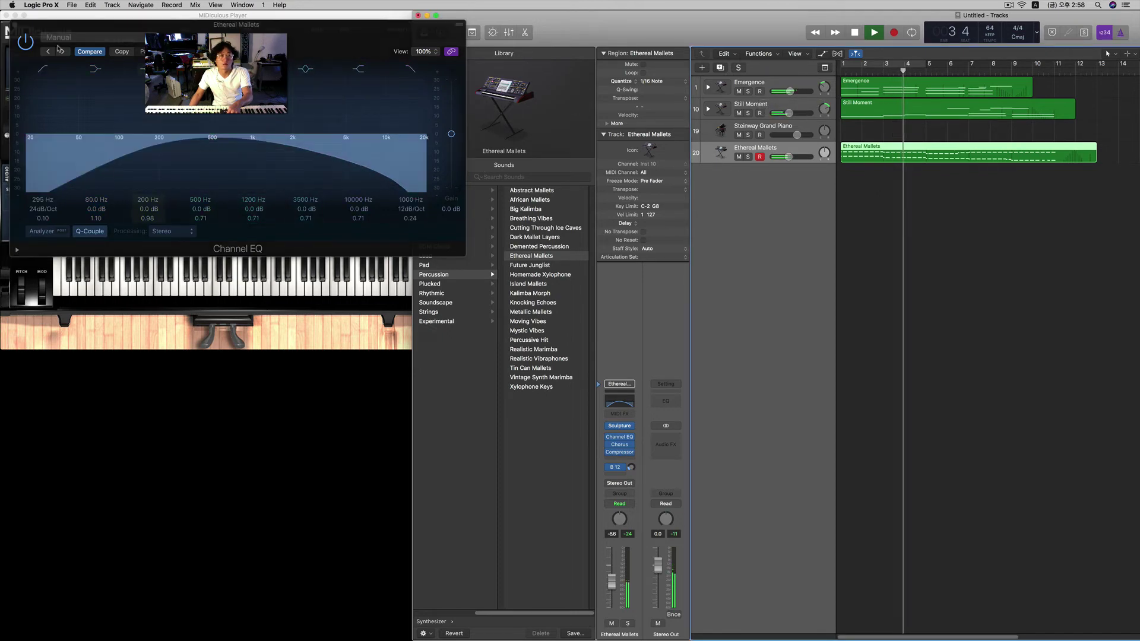
left_click(15, 26)
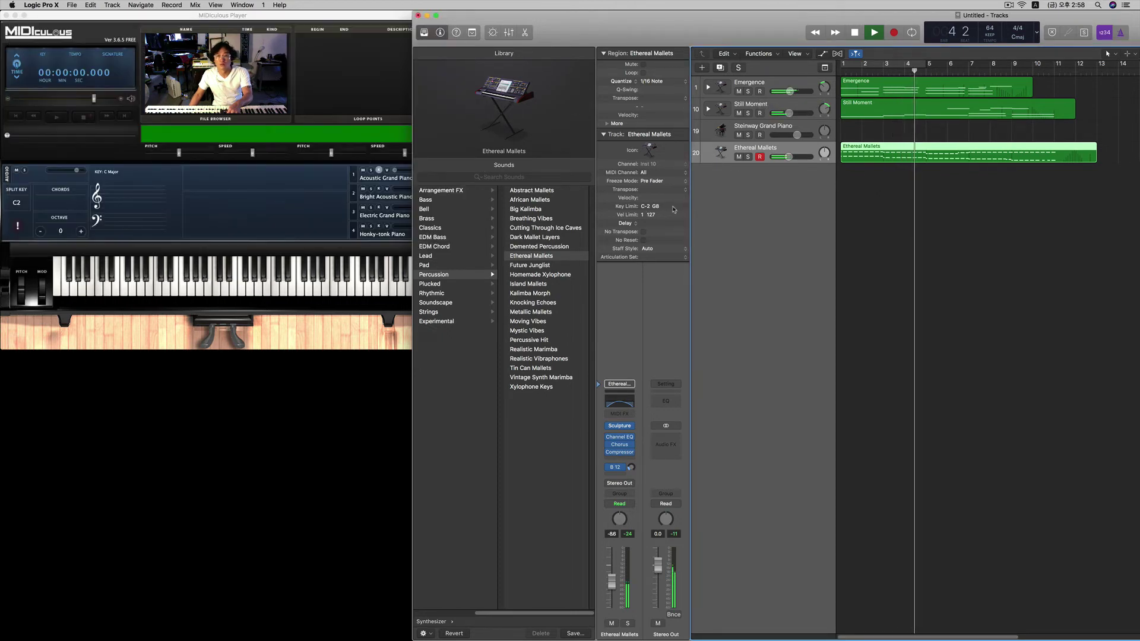
left_click_drag(788, 156, 792, 157)
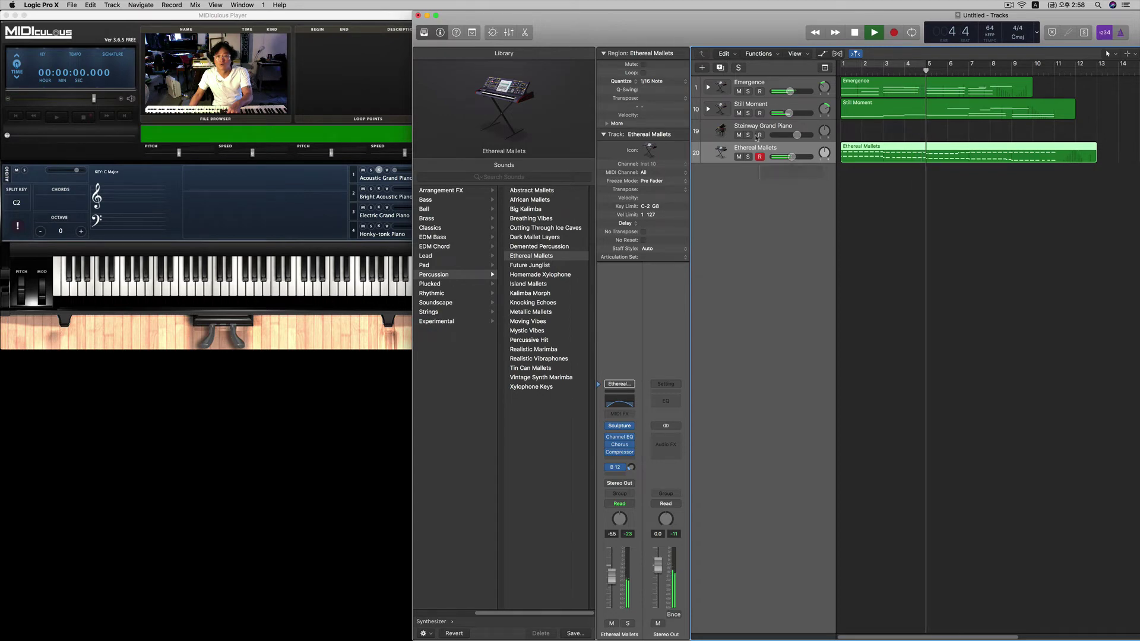
Step: Select the Emergence track and clear its name
double_click(749, 82)
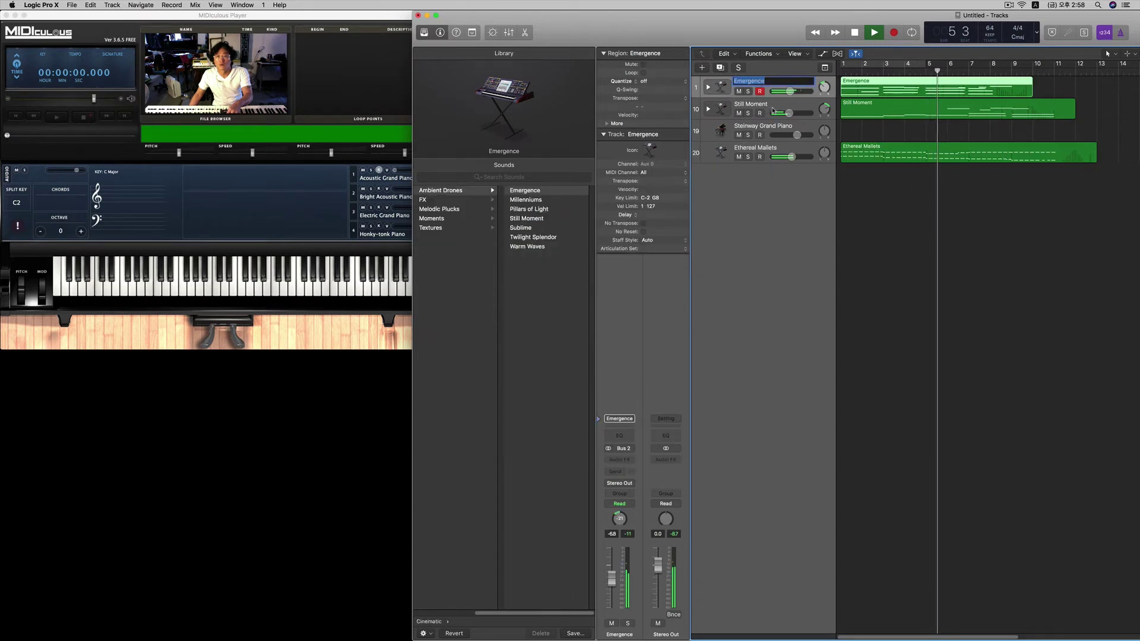
key("BackSpace")
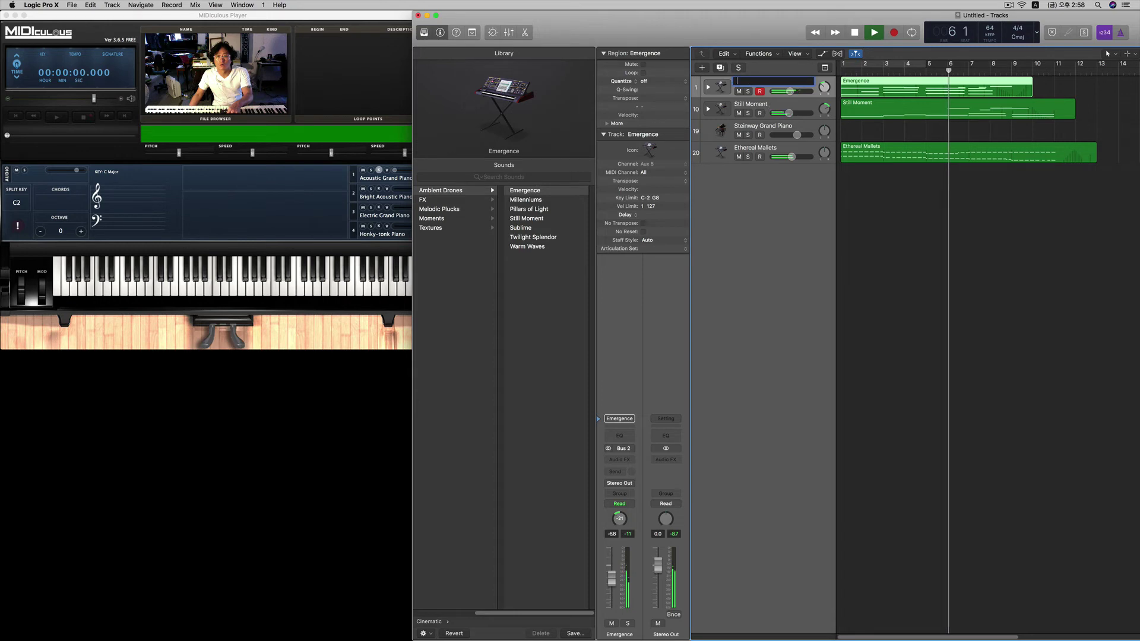
key("Return")
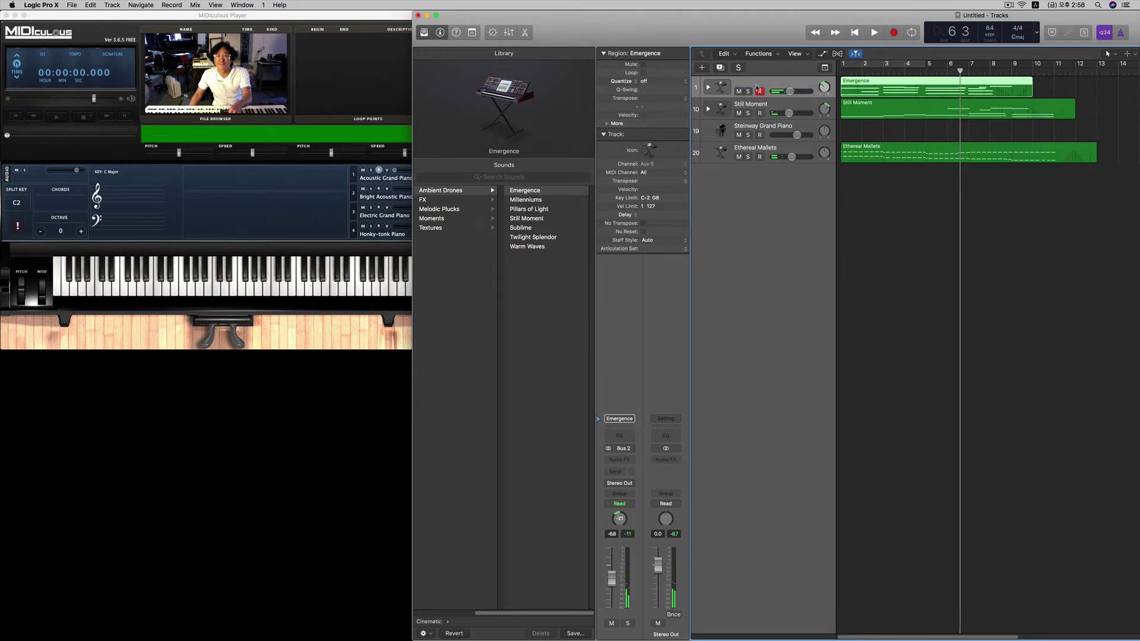
Step: Insert a Channel EQ on the Still Moment track and start playback from bar 1
left_click(771, 107)
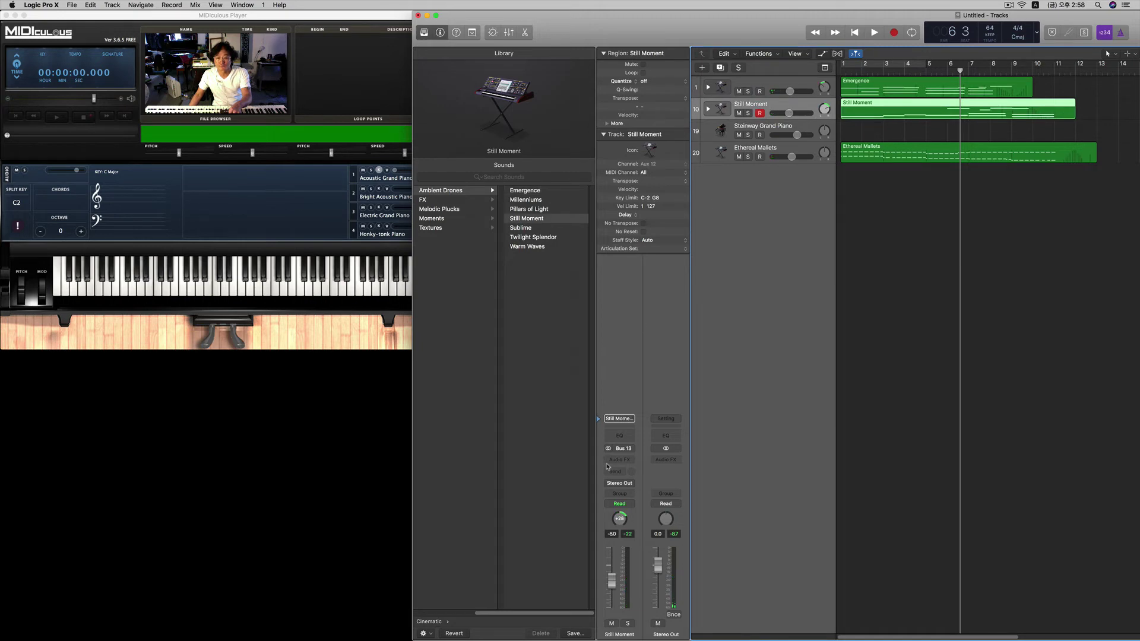
left_click(620, 437)
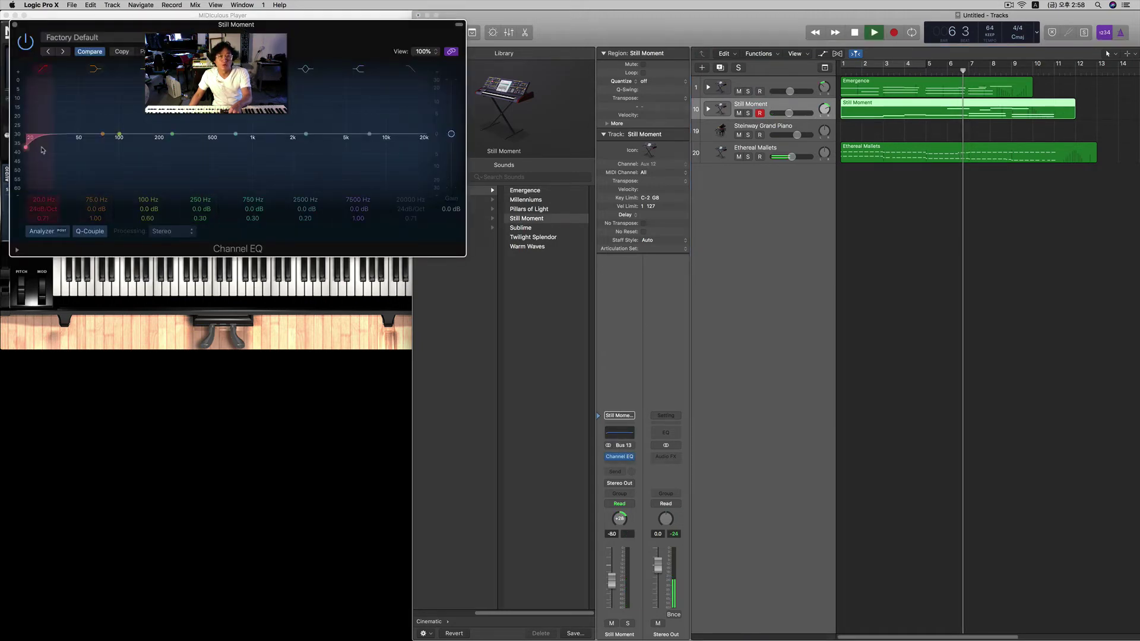
key("Return")
key("space")
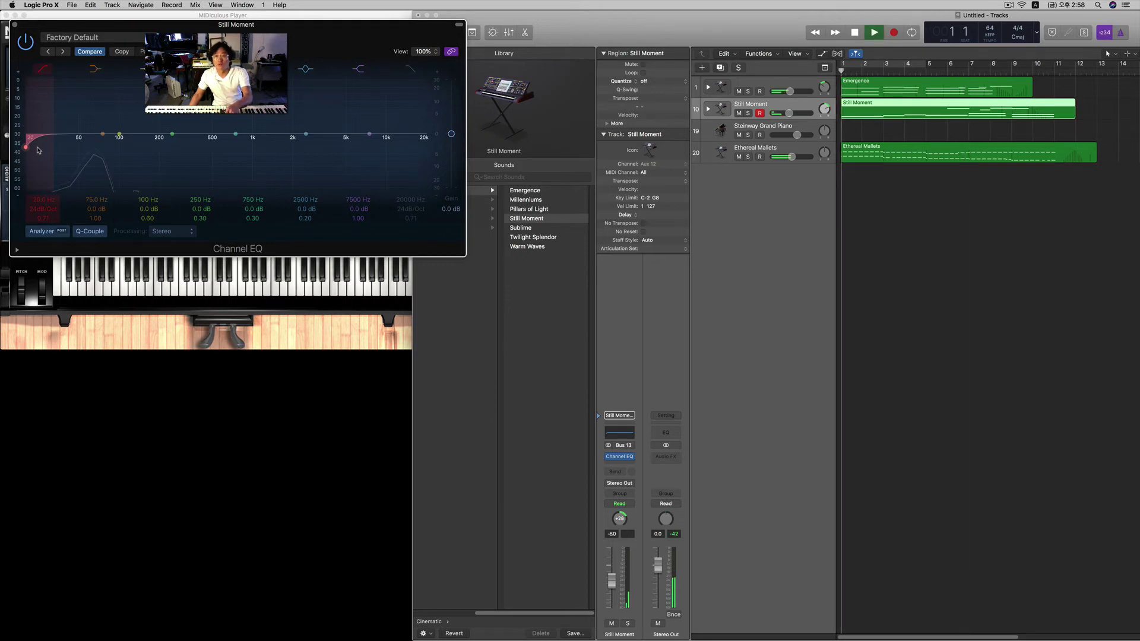
Step: Solo the Still Moment track and give its Channel EQ a 48 dB/Oct low cut at 430 Hz and a +9.0 dB high shelf at 5300 Hz
left_click_drag(26, 149, 237, 157)
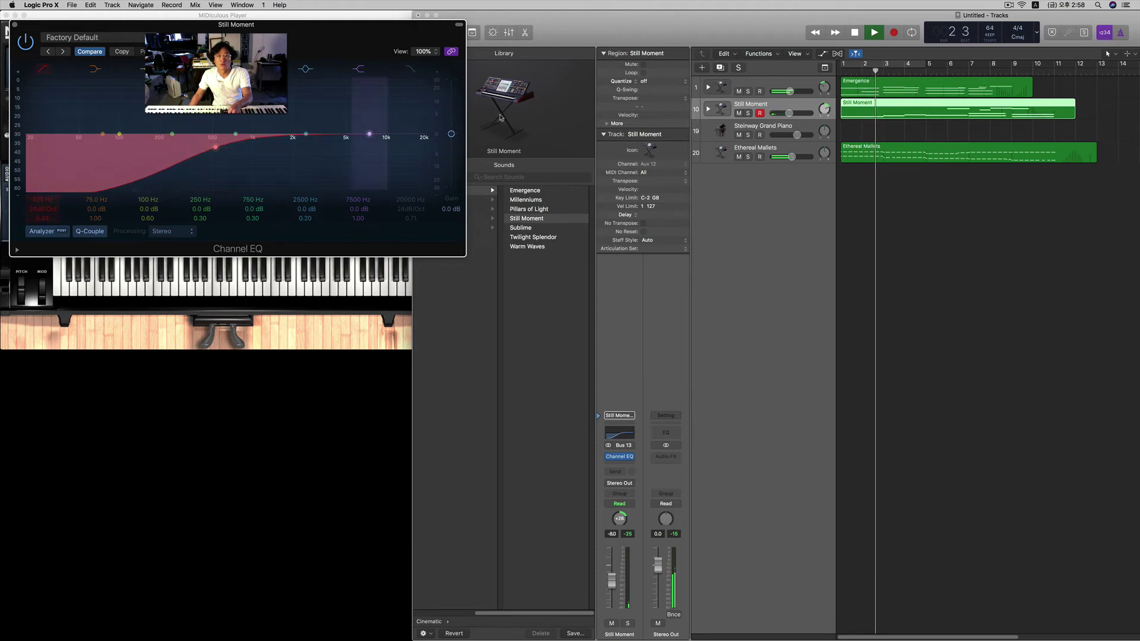
left_click(748, 113)
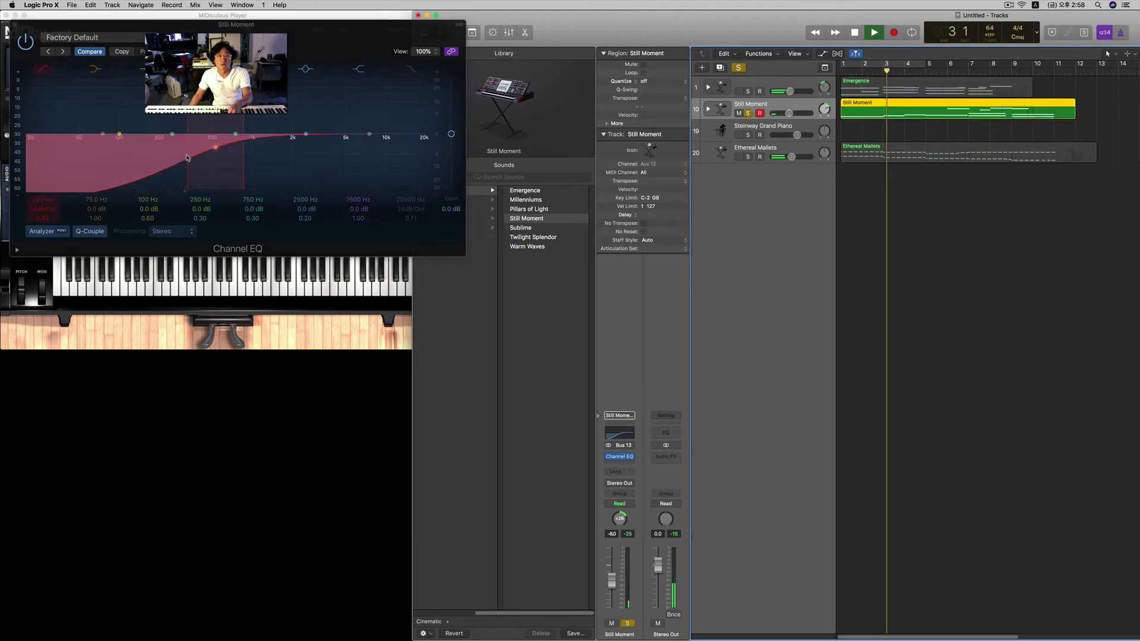
left_click(216, 150)
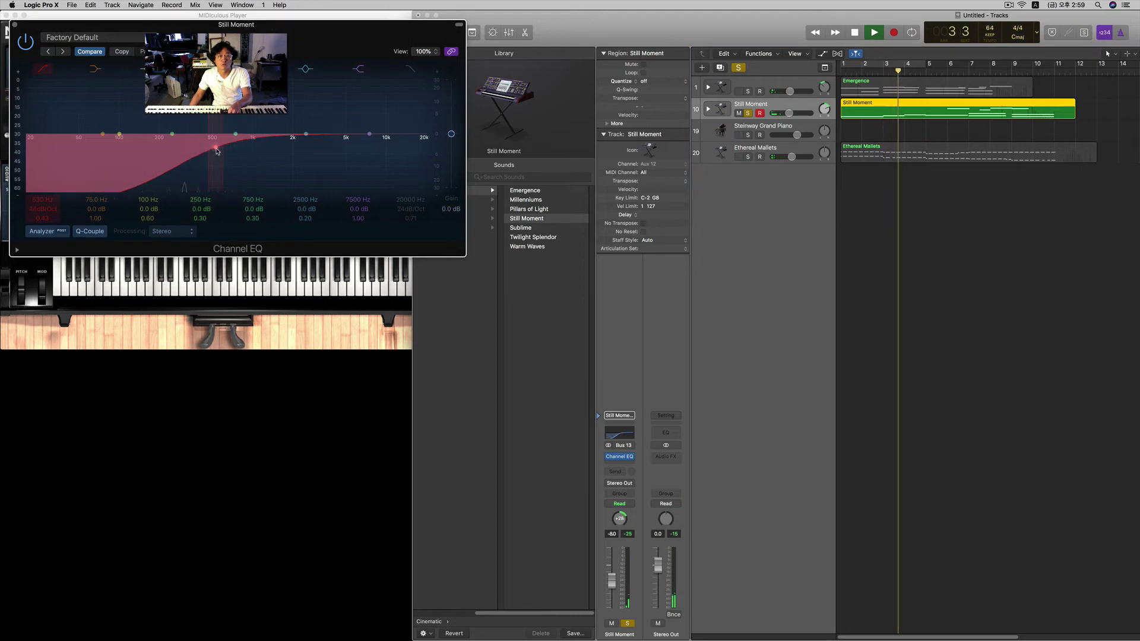
mouse_move(216, 151)
left_mouse_down()
mouse_move(343, 149)
mouse_move(75, 148)
mouse_move(238, 147)
mouse_move(204, 147)
left_mouse_up()
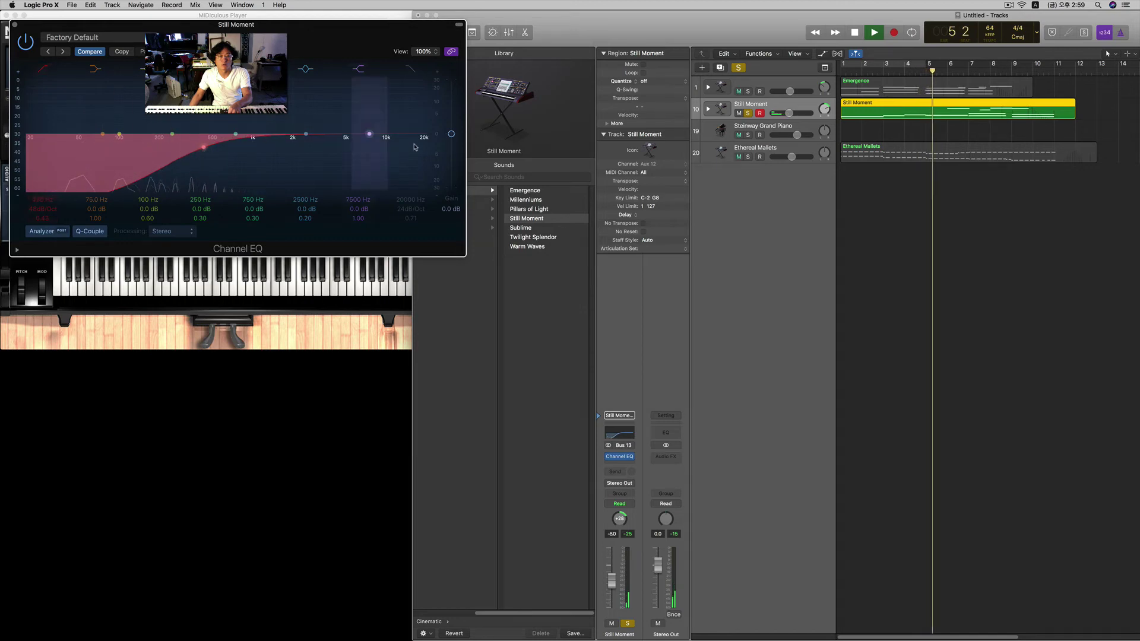
left_click_drag(370, 134, 350, 114)
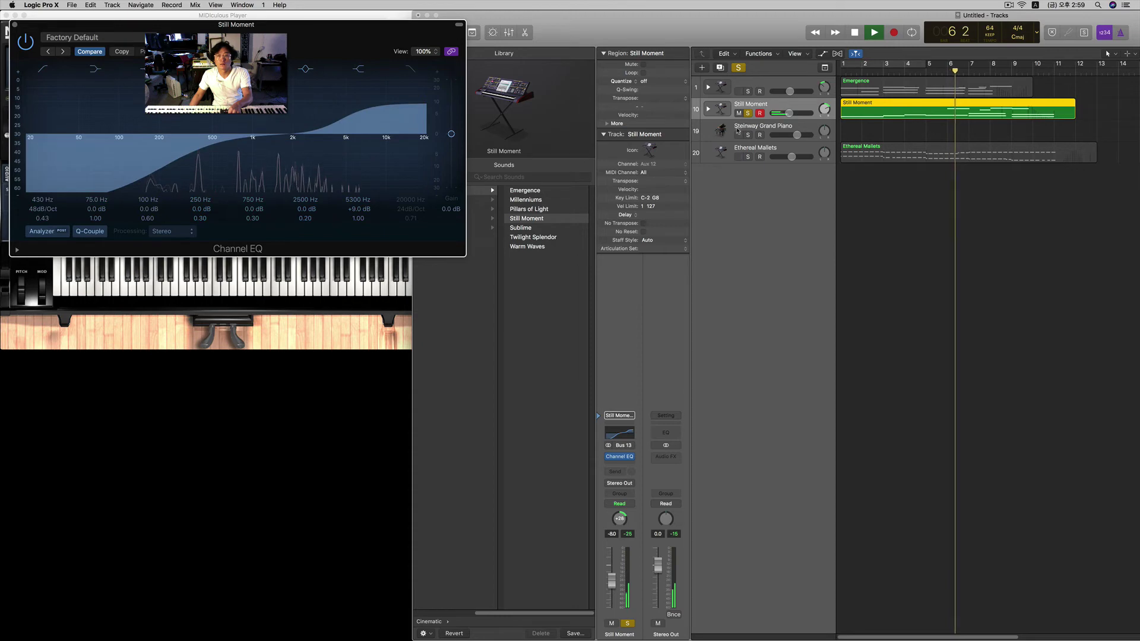
Step: Unsolo the Still Moment track and replay the full arrangement from bar 1 with its Channel EQ window closed
left_click(748, 113)
key("space")
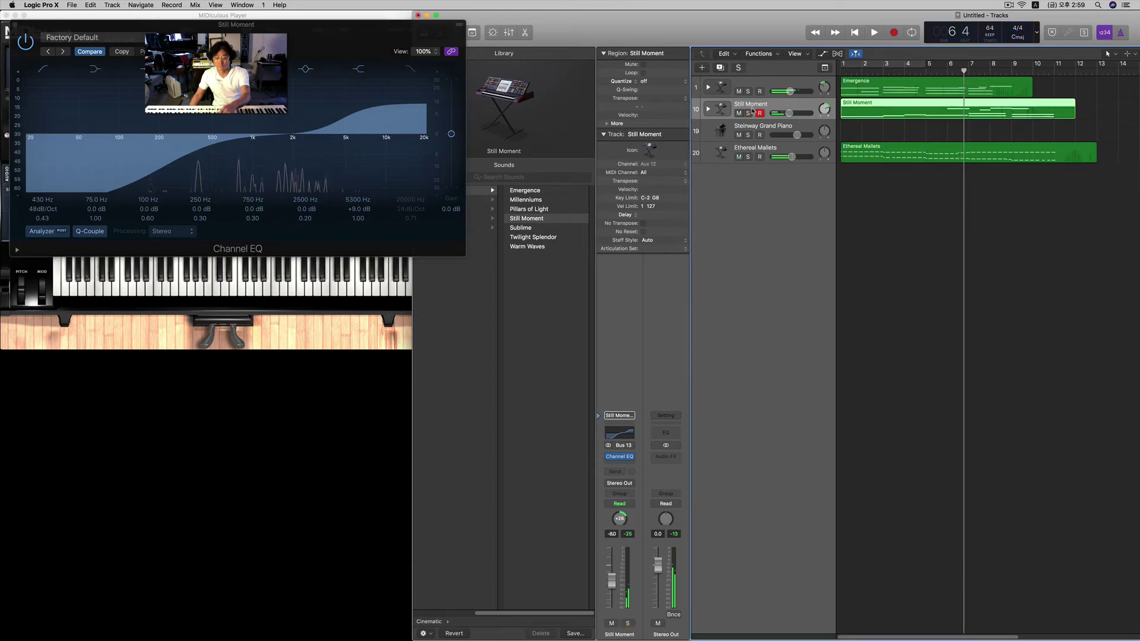
key("Return")
key("space")
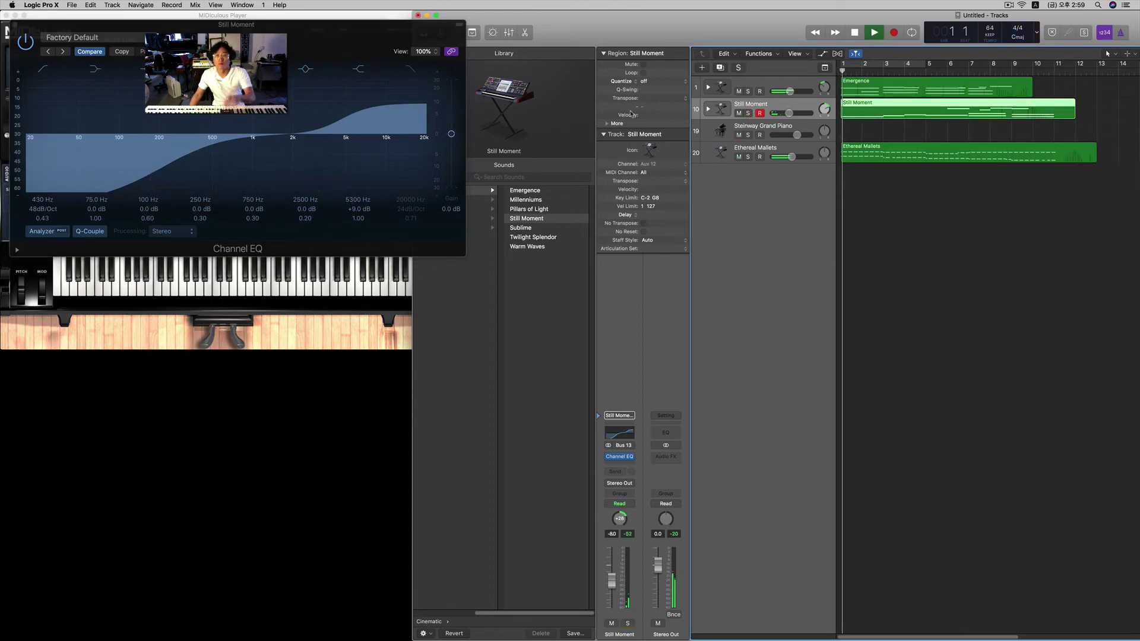
left_click(14, 24)
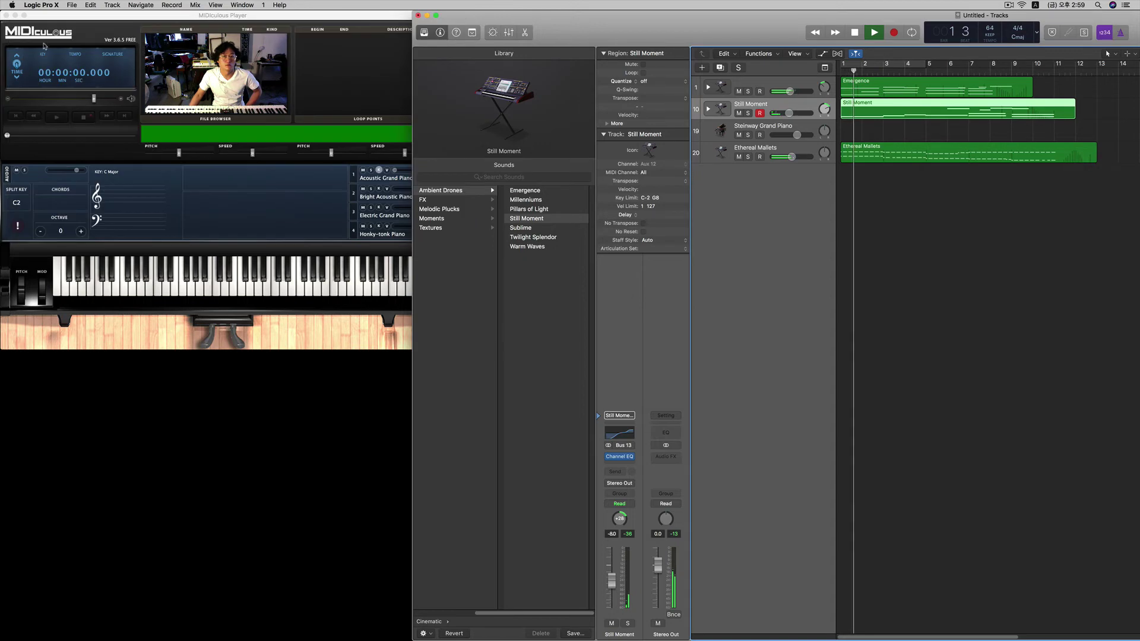
Step: Select the Steinway Grand Piano track and play the arrangement from bar 1 to hear the balance with the new EQ
left_click(717, 134)
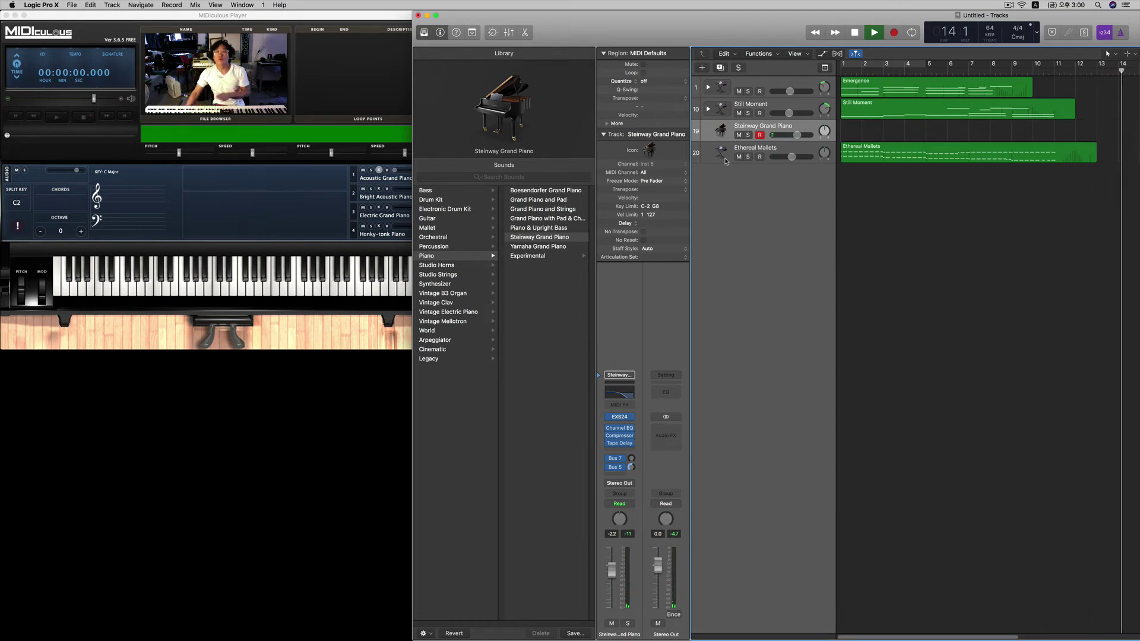
key("Return")
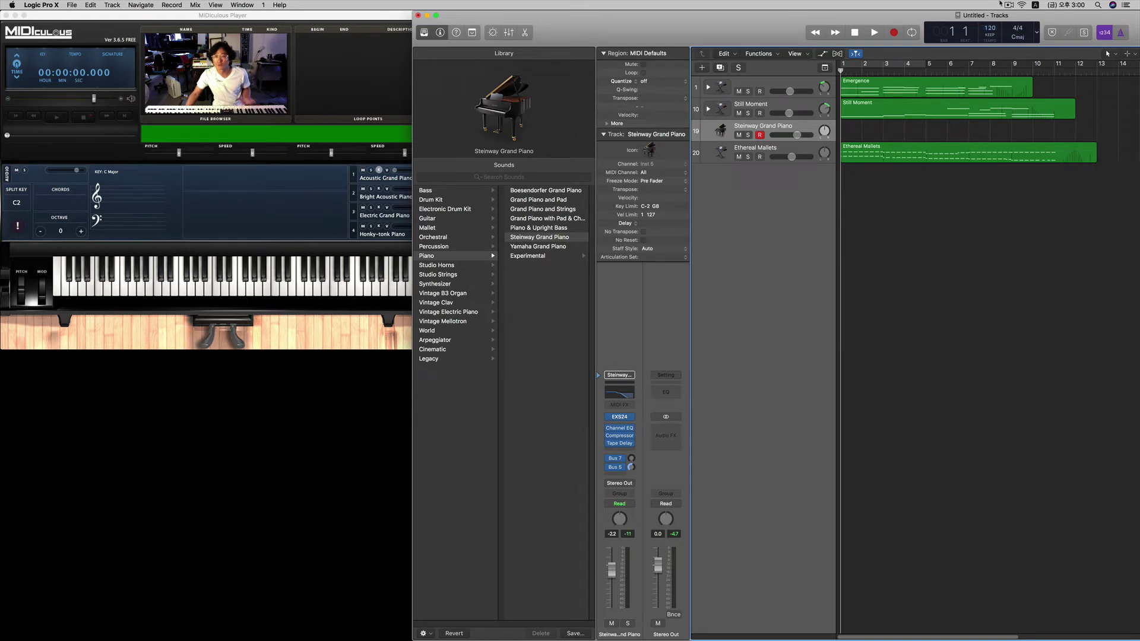
key("space")
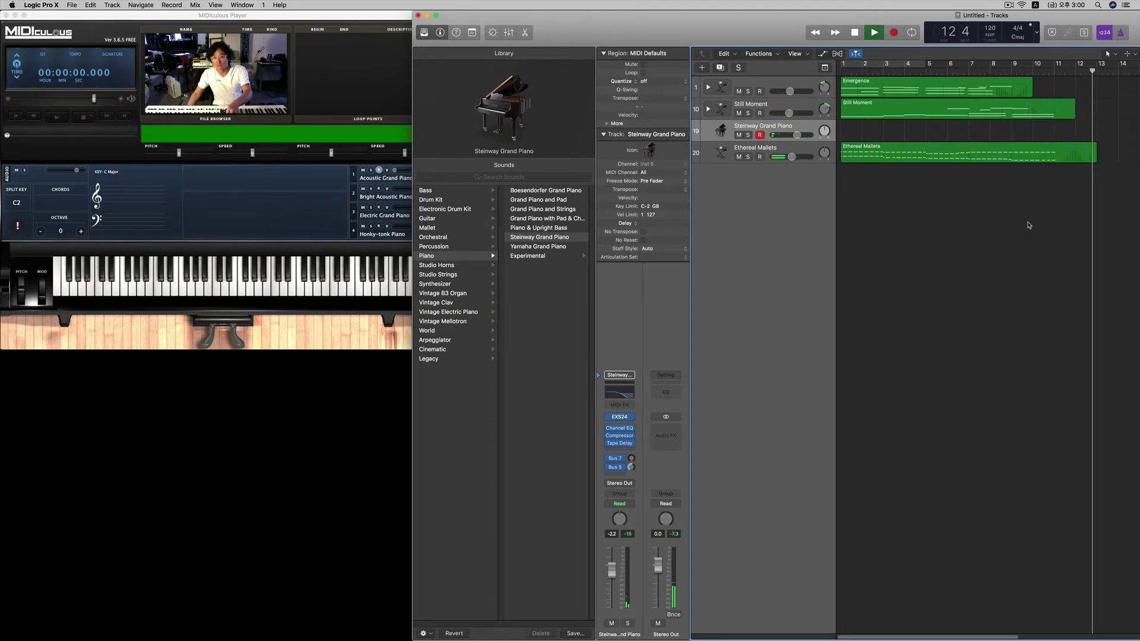
key("space")
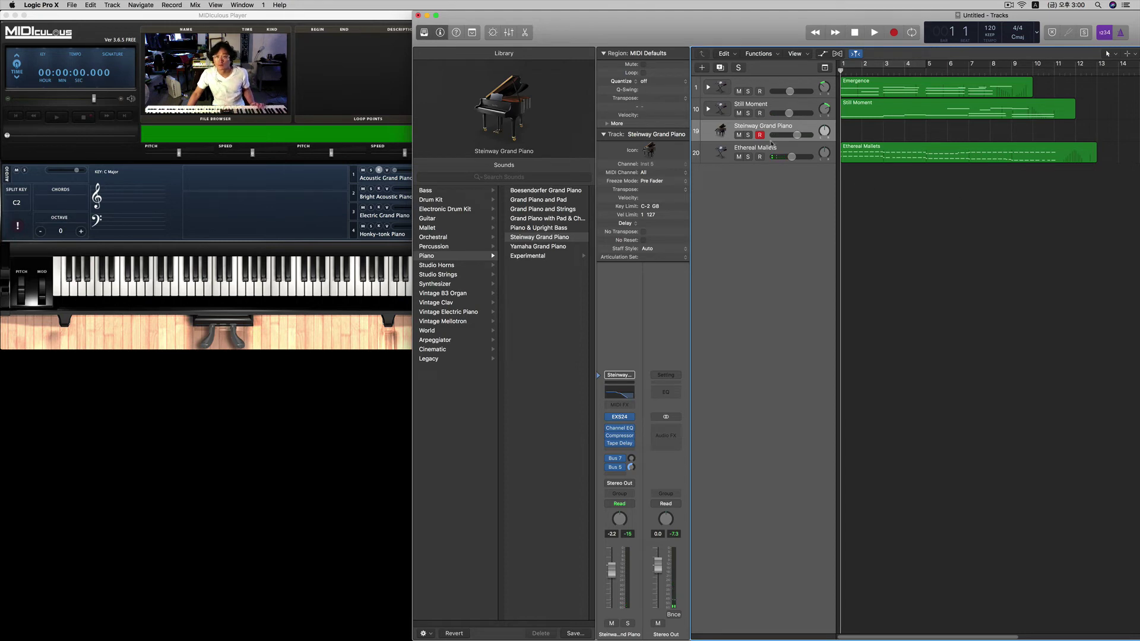
Step: Create a software instrument track and load the Heavy drum kit on it
left_click(702, 67)
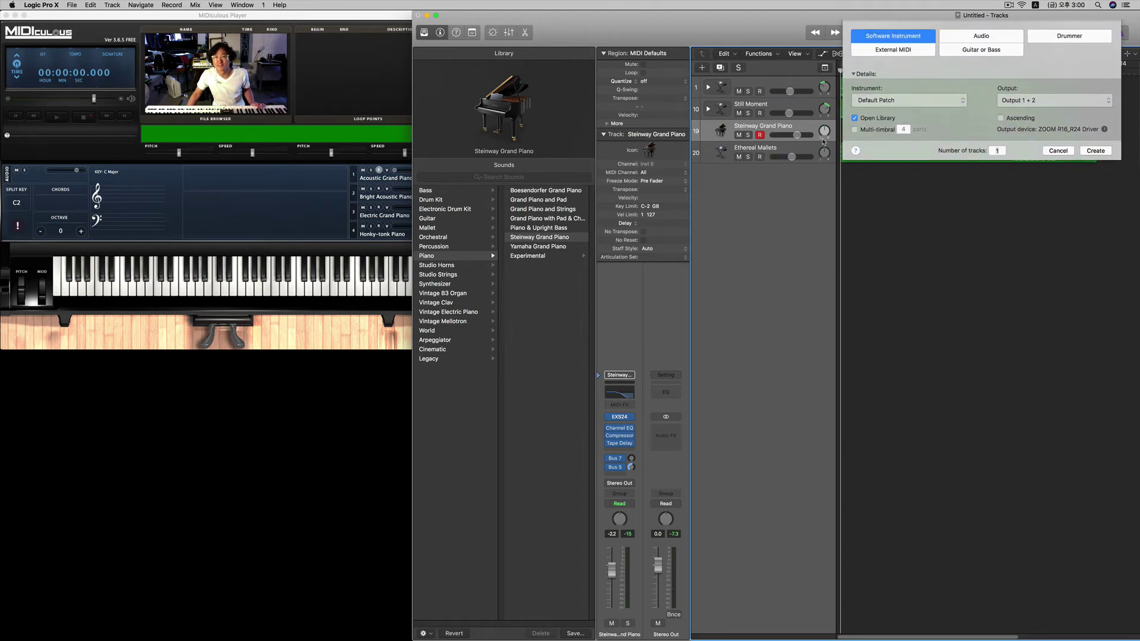
left_click(1096, 156)
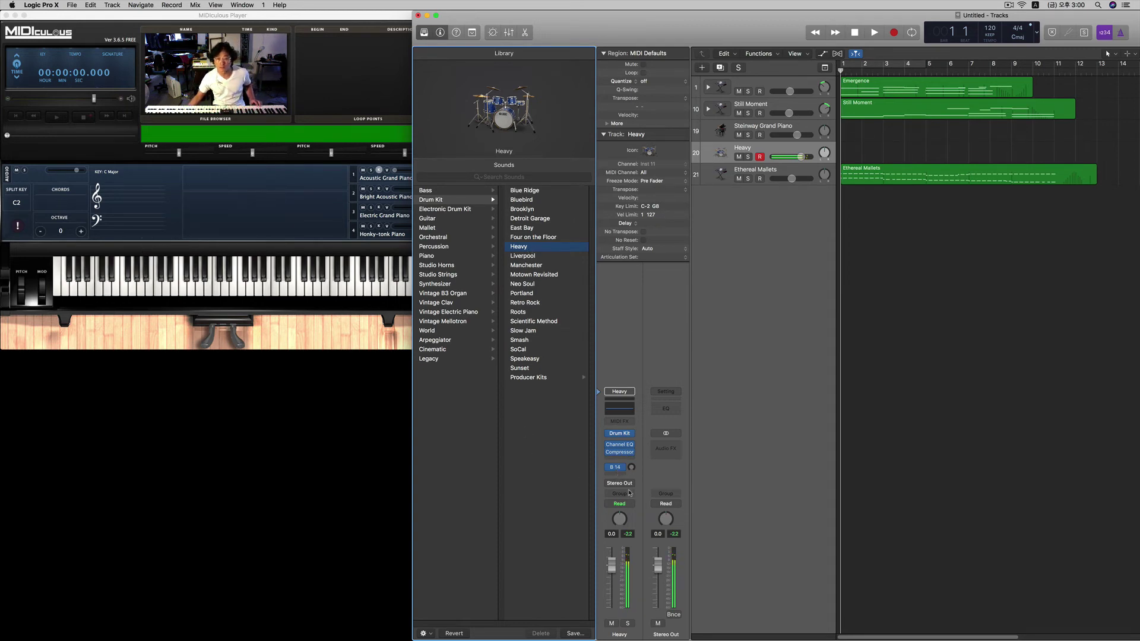
Step: Raise the Heavy track's send to Bus 14 and play the arrangement from bar 1 to try the drums against it
left_click(631, 469)
mouse_move(631, 467)
left_mouse_down()
mouse_move(631, 456)
mouse_move(631, 472)
left_mouse_up()
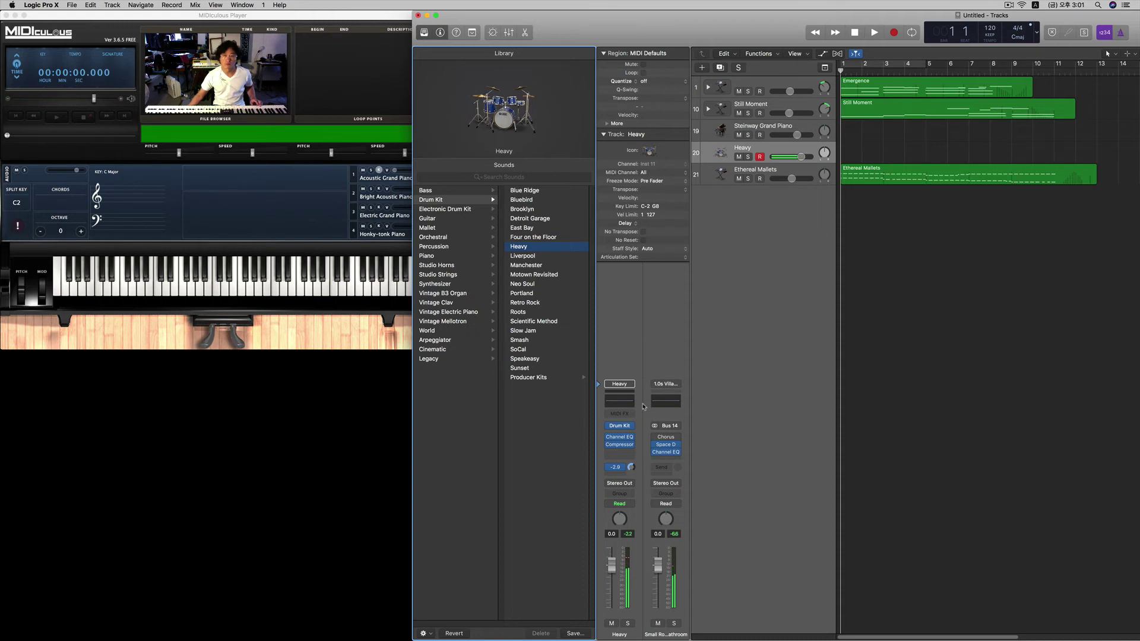
key("space")
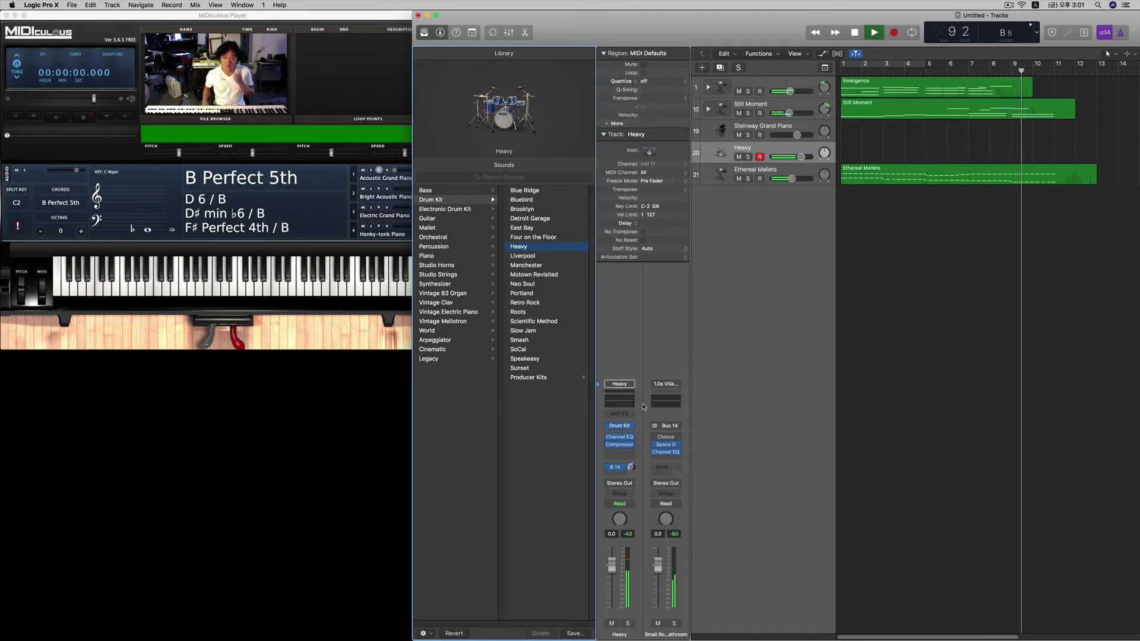
key("space")
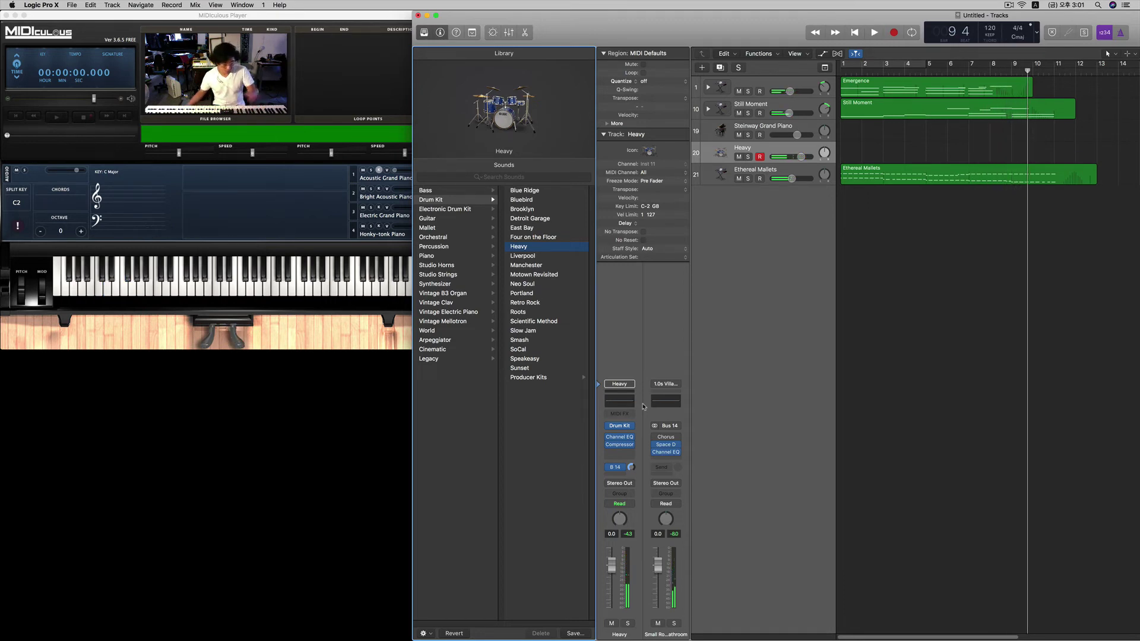
Step: Insert a Space Designer reverb on the Heavy track and lower the track's volume to about -3.9 dB
left_click(618, 452)
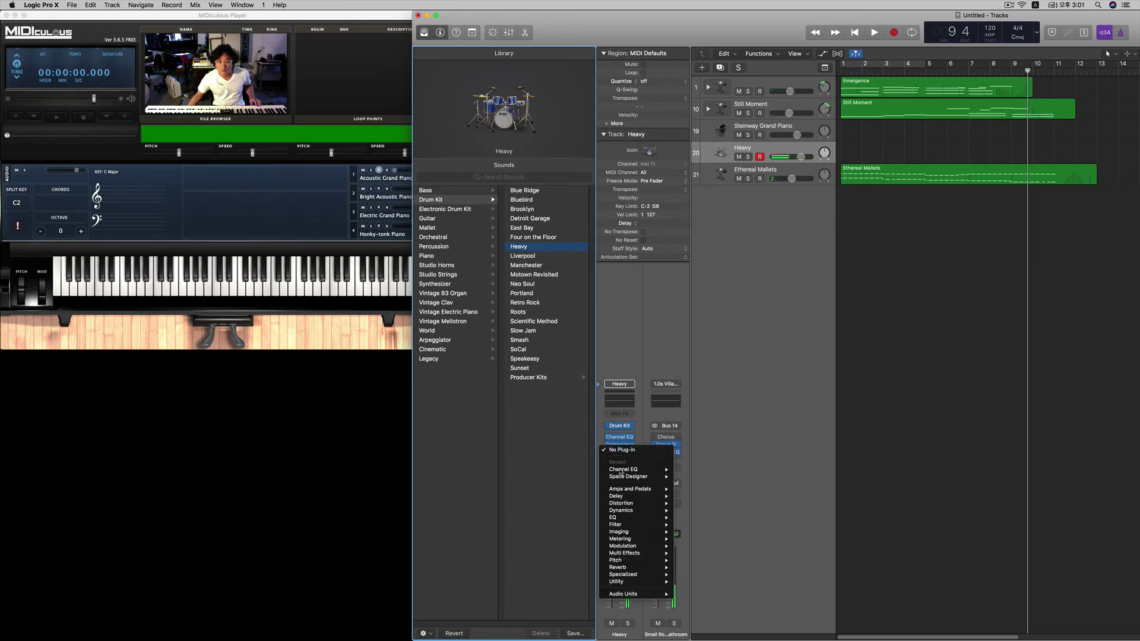
mouse_move(632, 563)
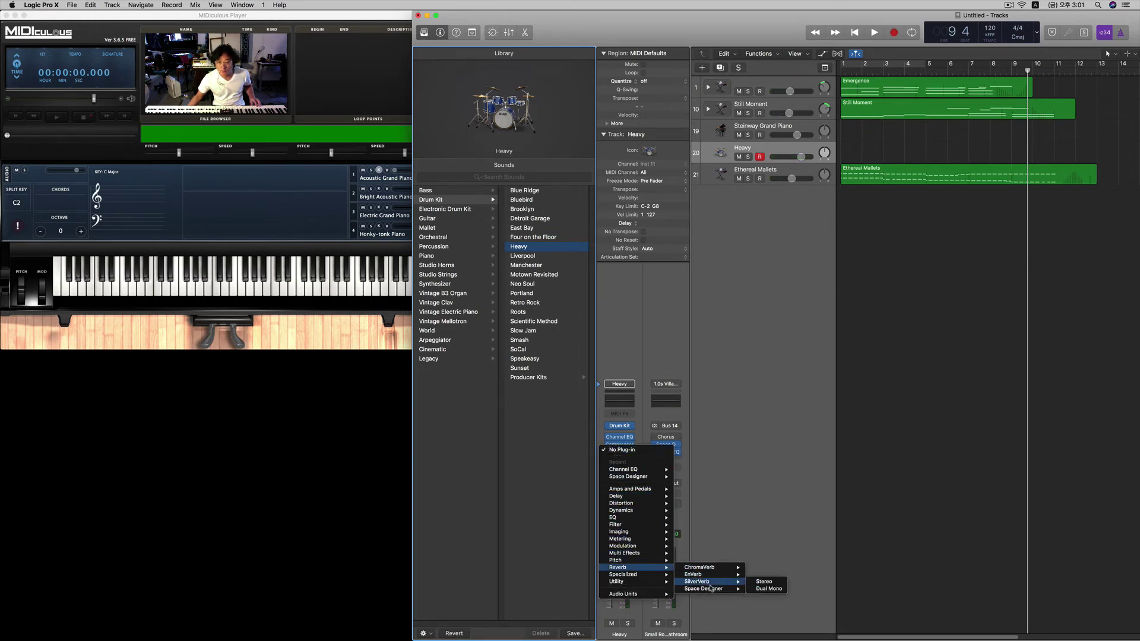
key("Escape")
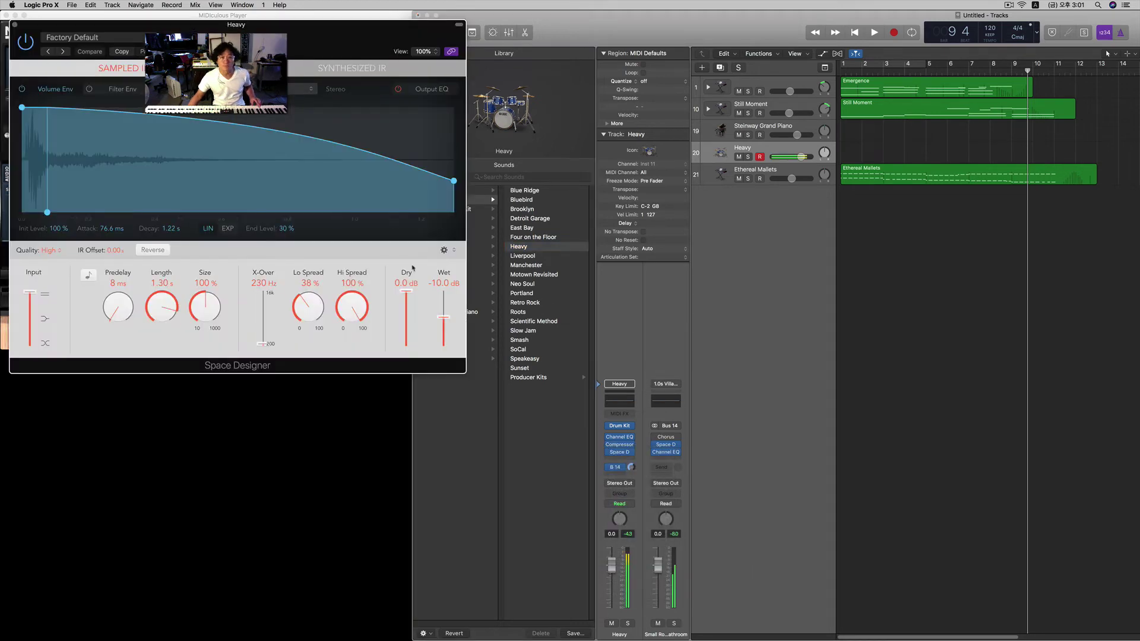
left_click(14, 25)
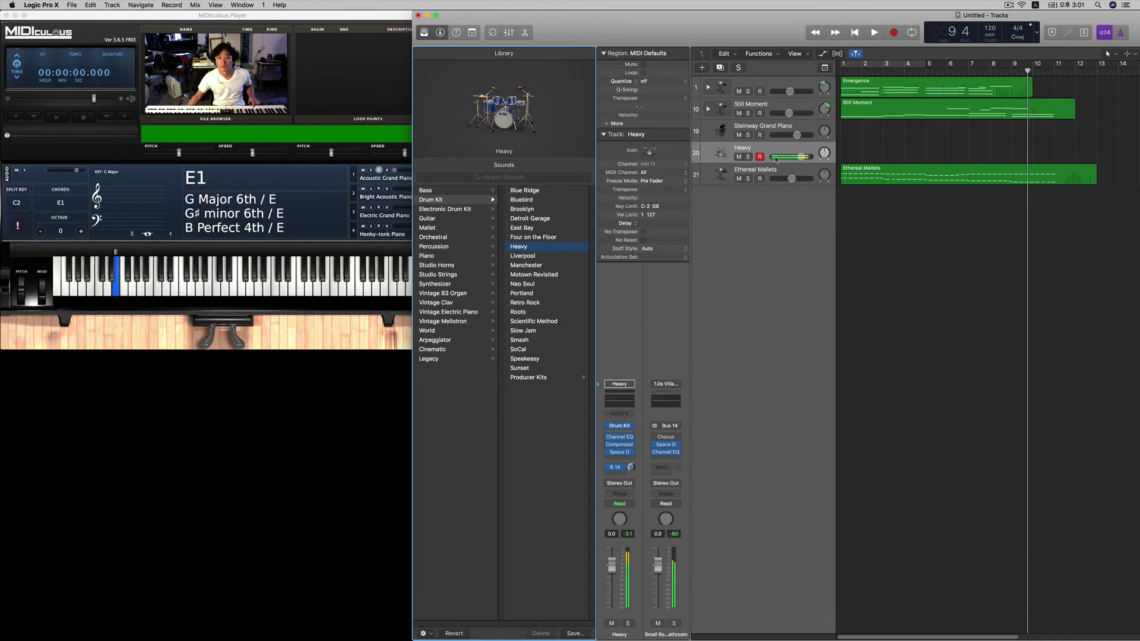
left_click_drag(801, 156, 793, 158)
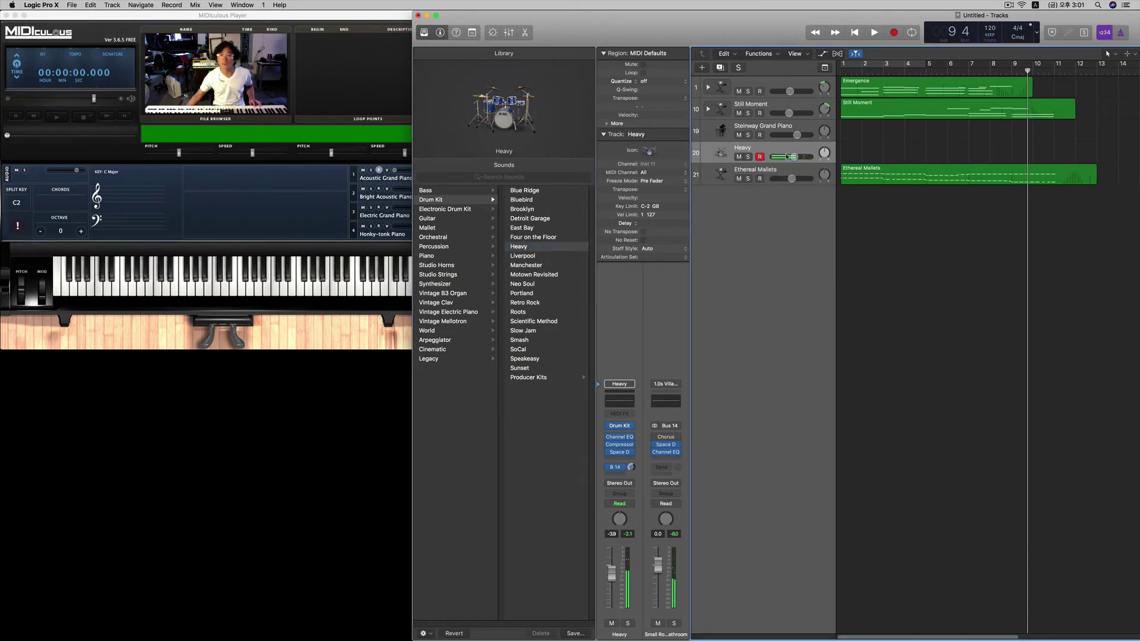
key("Return")
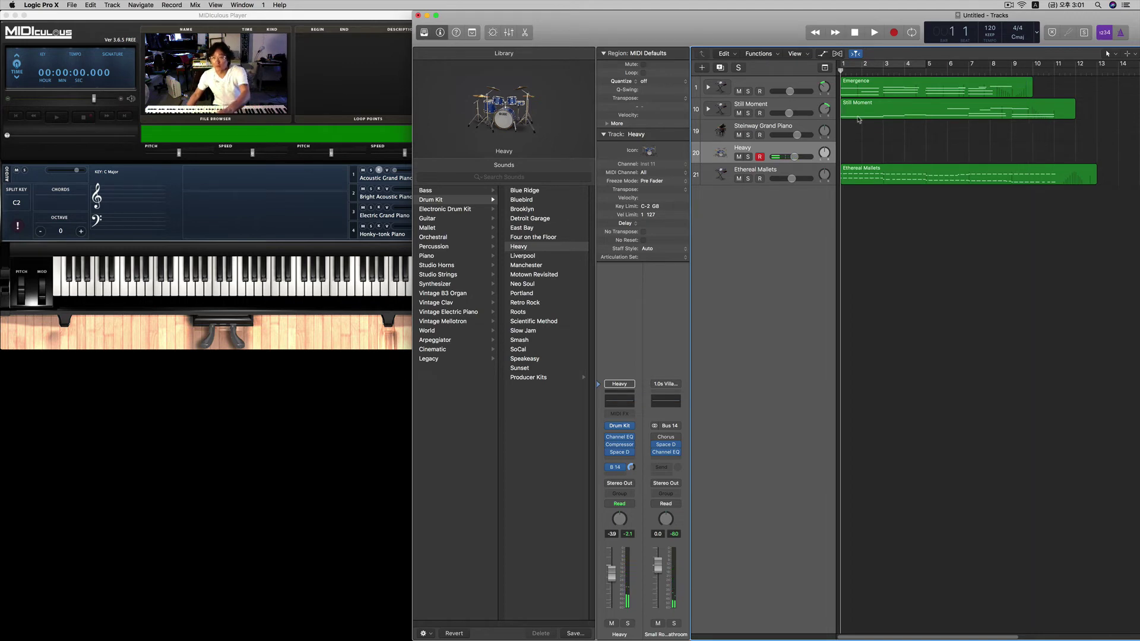
key("r")
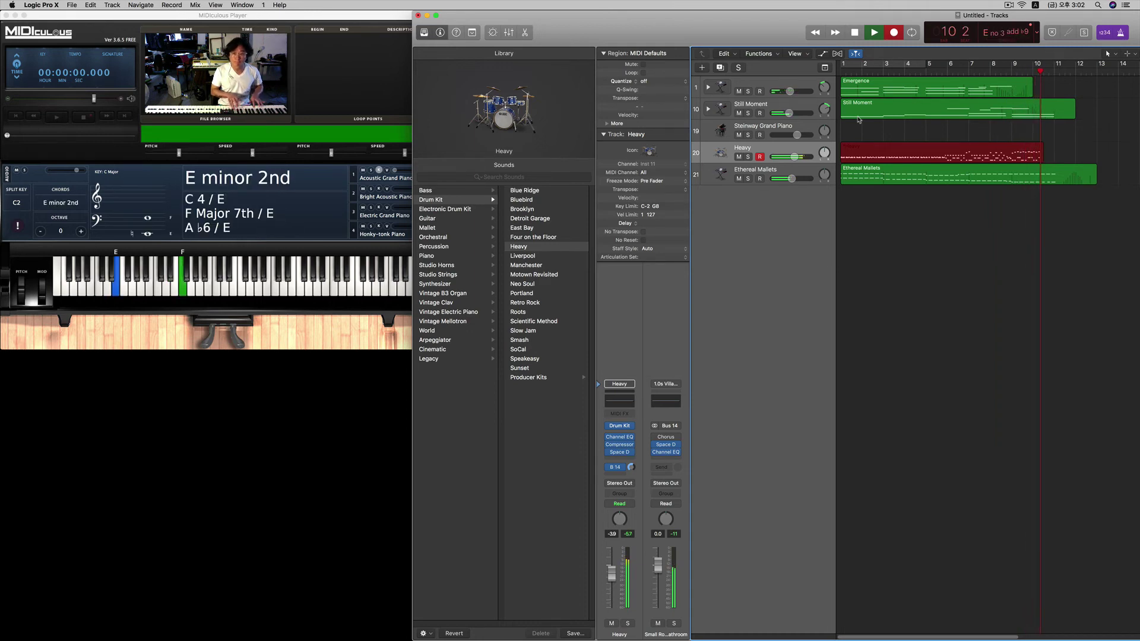
key("space")
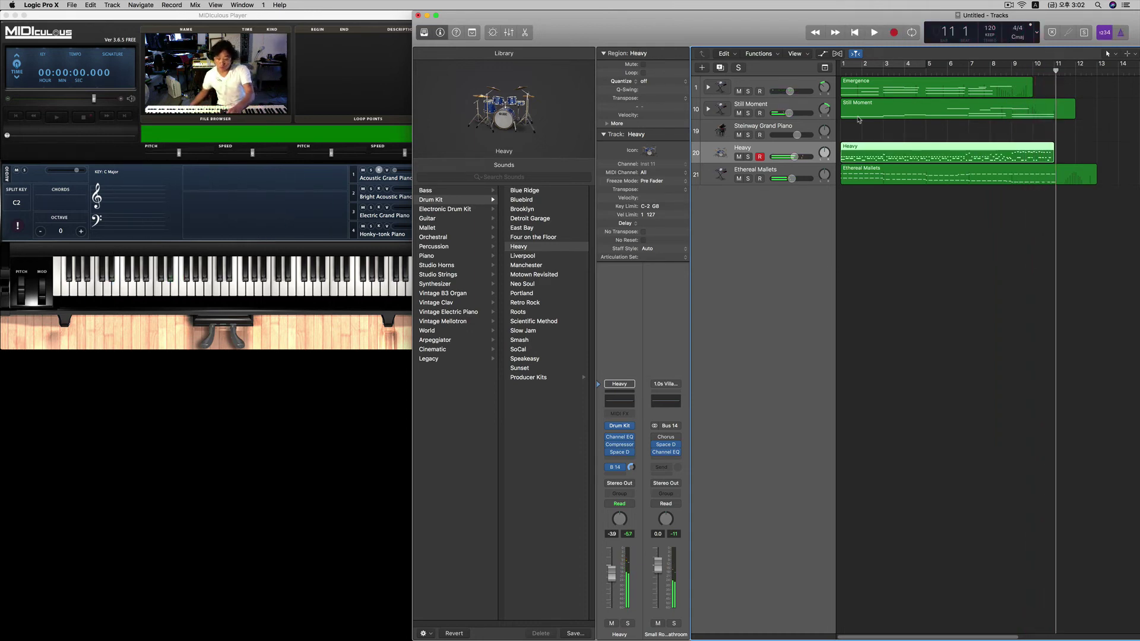
key("comma")
key("comma")
key("comma")
key("comma")
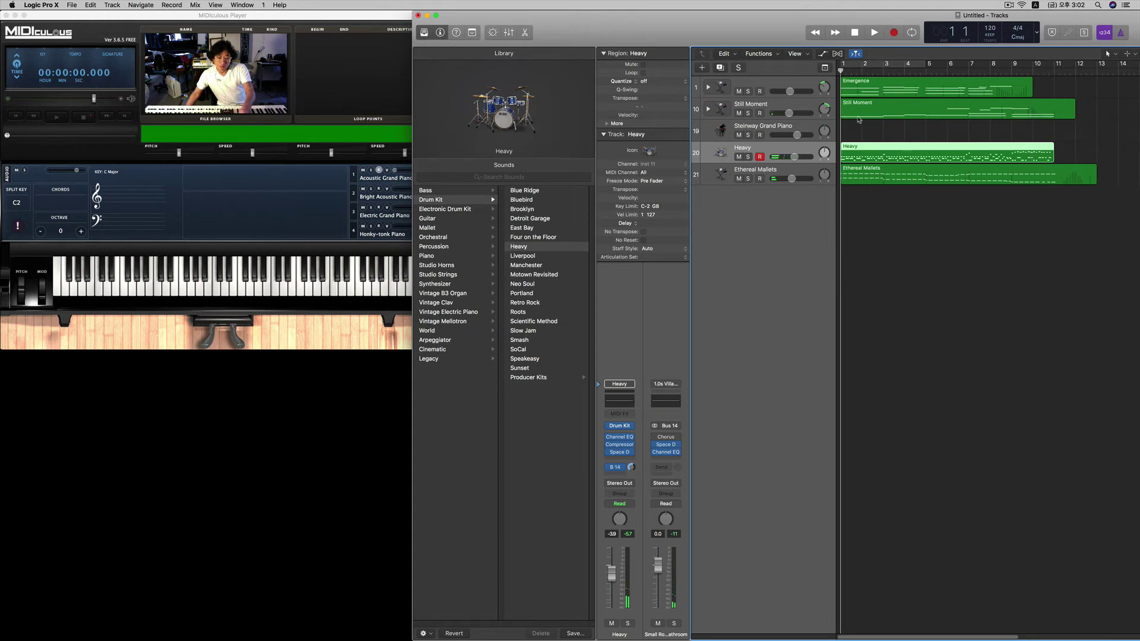
key("space")
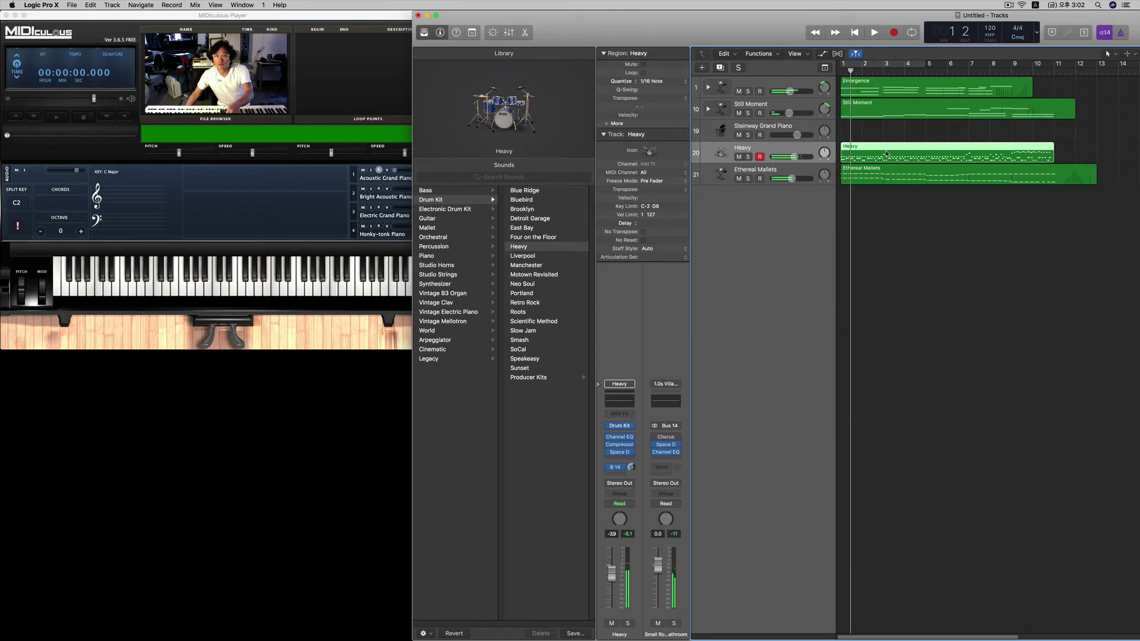
key("Delete")
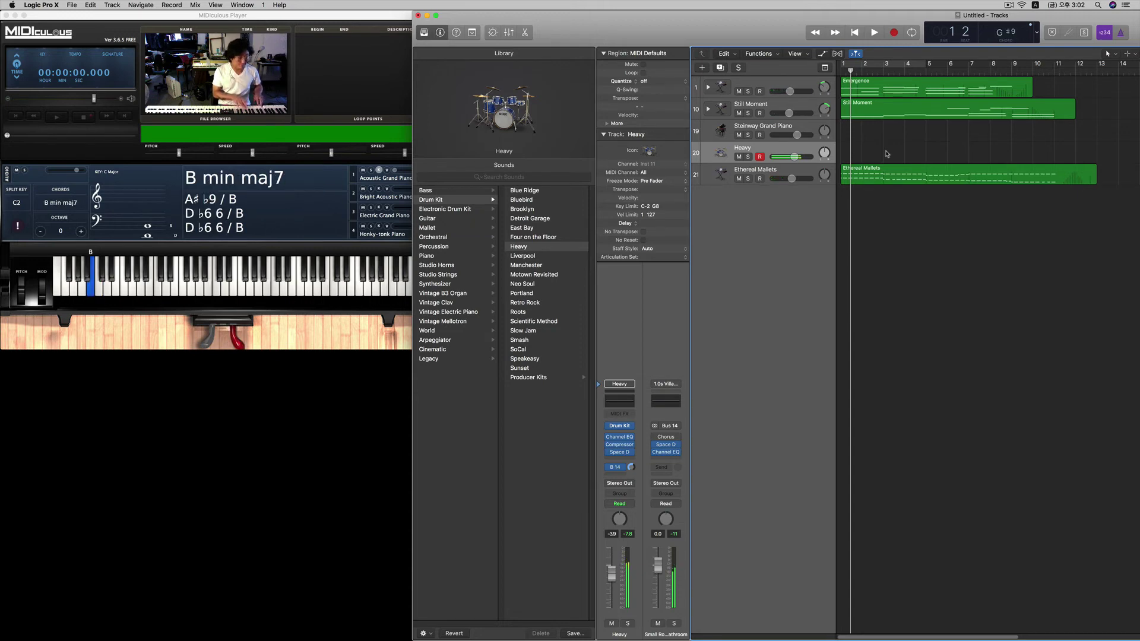
Step: Record a drum take on the Heavy track from bar 1 to about bar 10 and play it back from the start
key("Return")
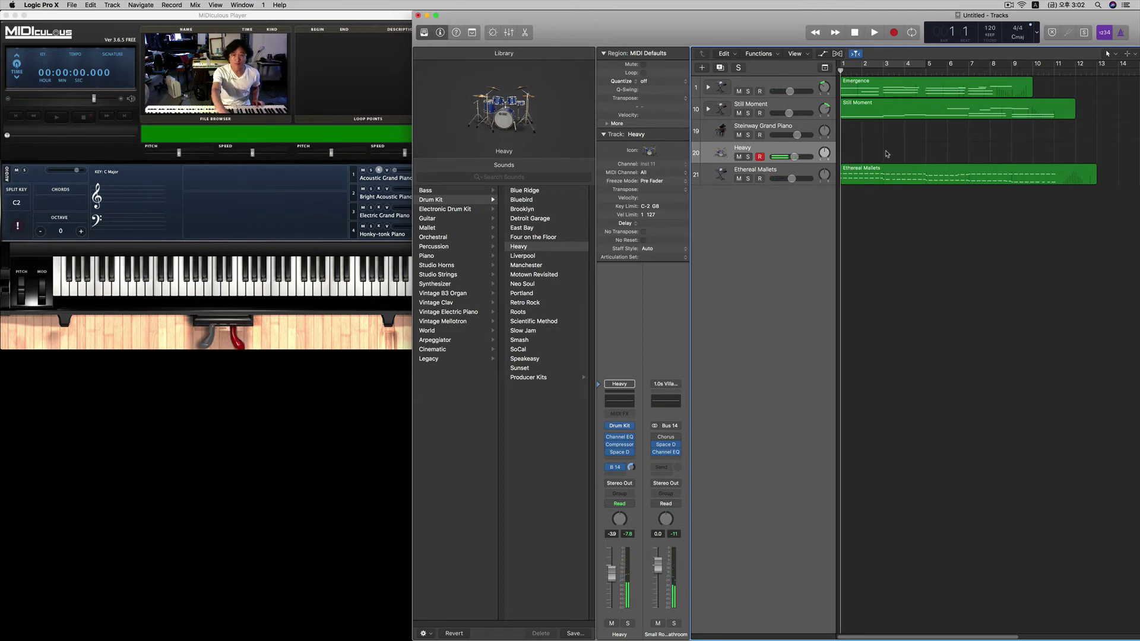
key("r")
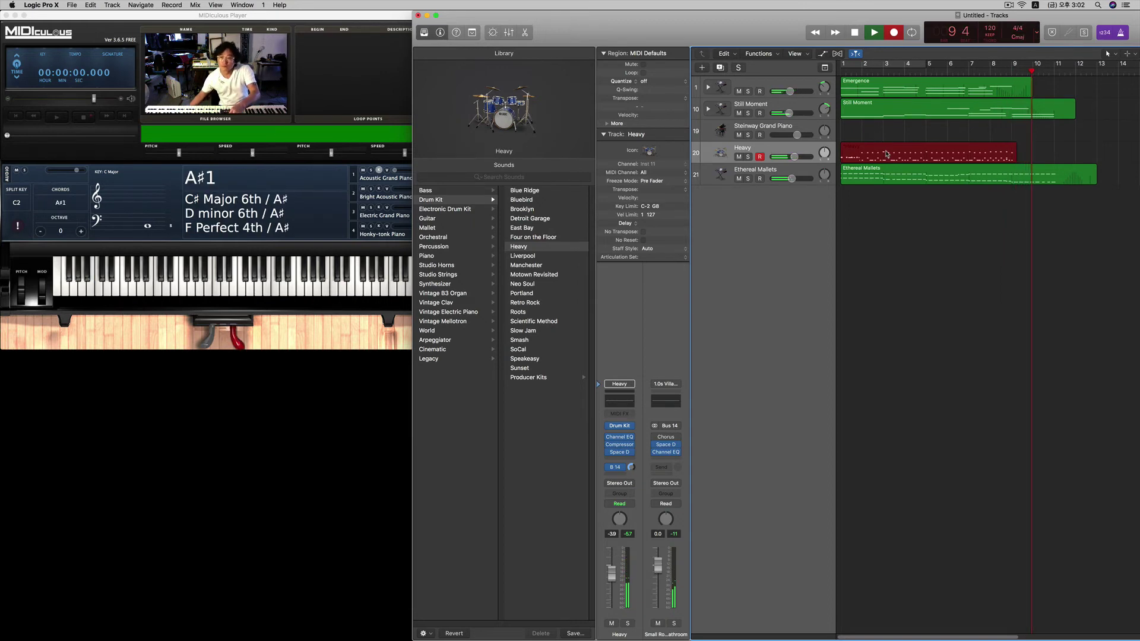
key("space")
key("Return")
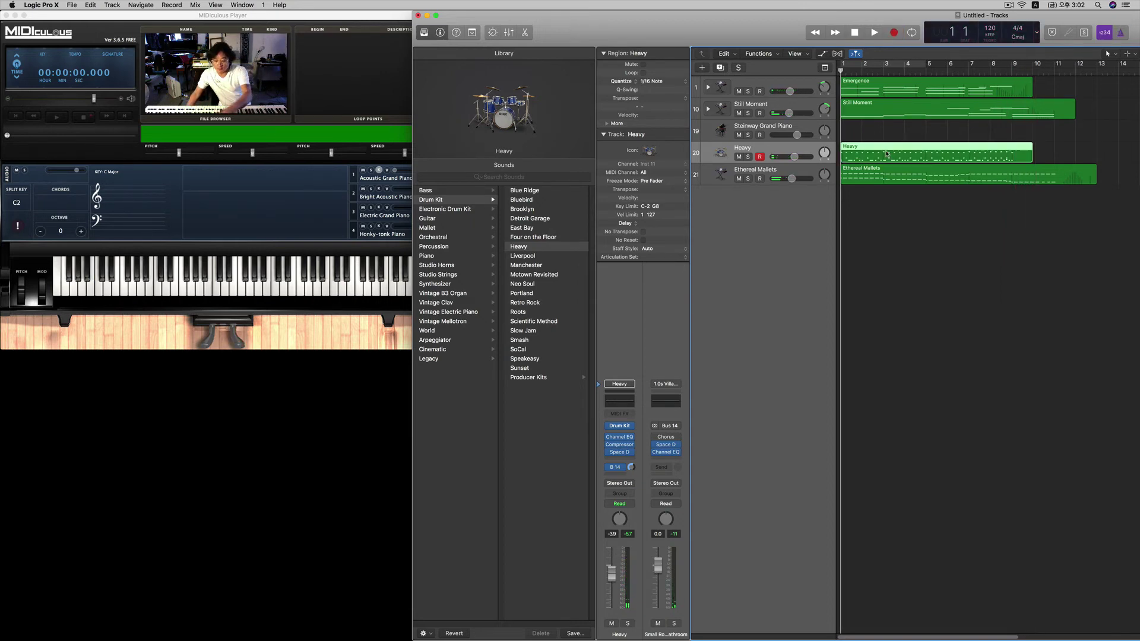
key("space")
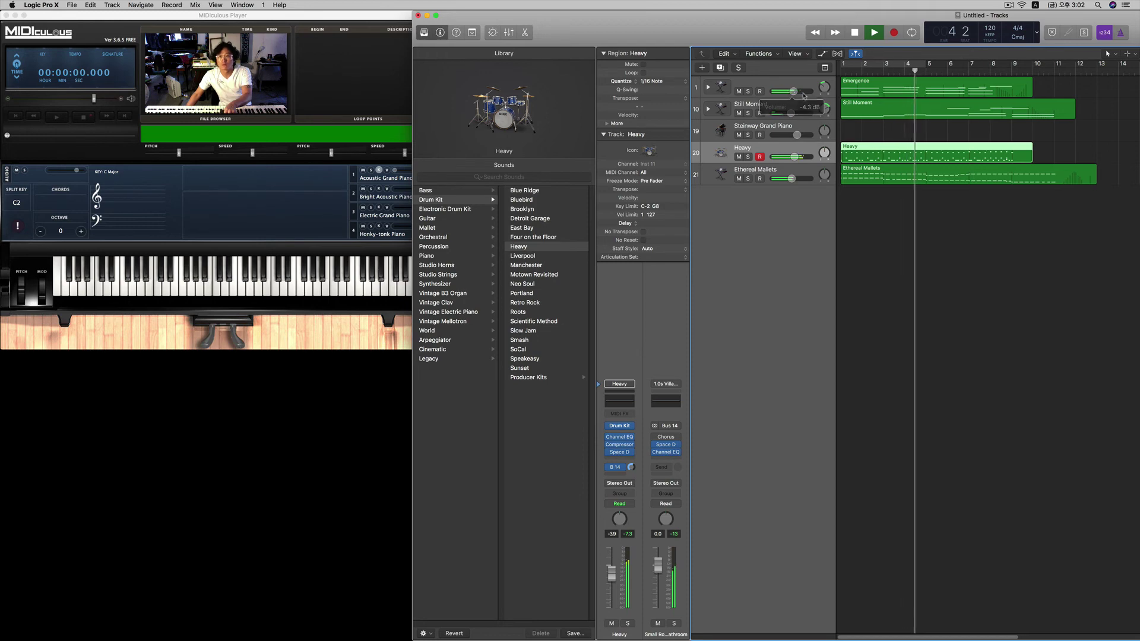
Step: Record a piano take on the Steinway Grand Piano track from bar 1 to about bar 12
key("space")
left_click(785, 130)
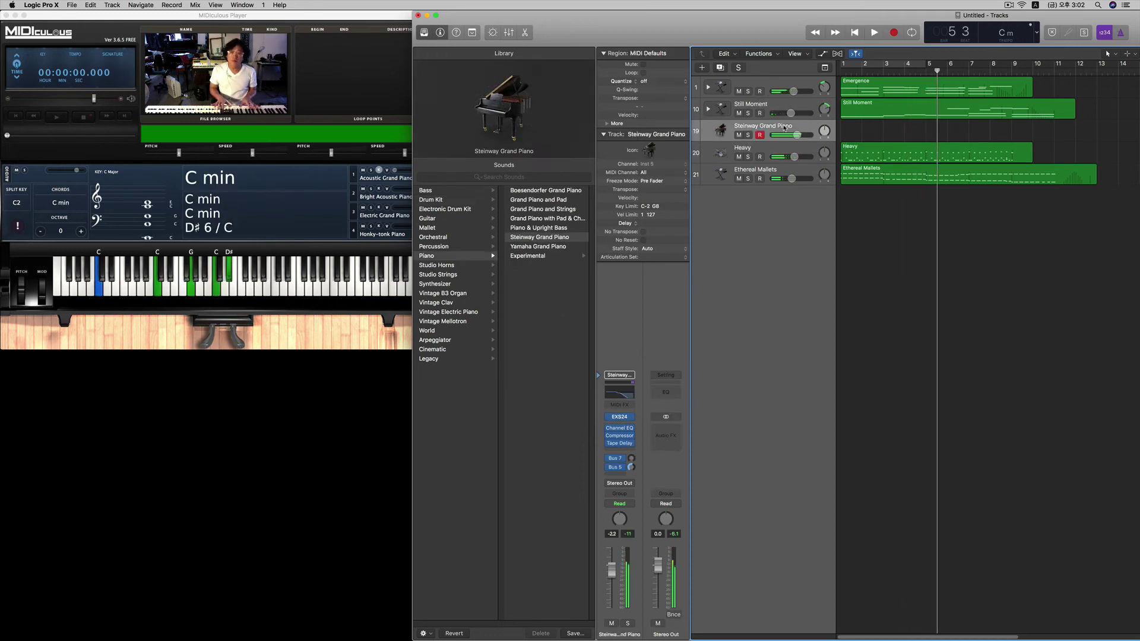
key("Return")
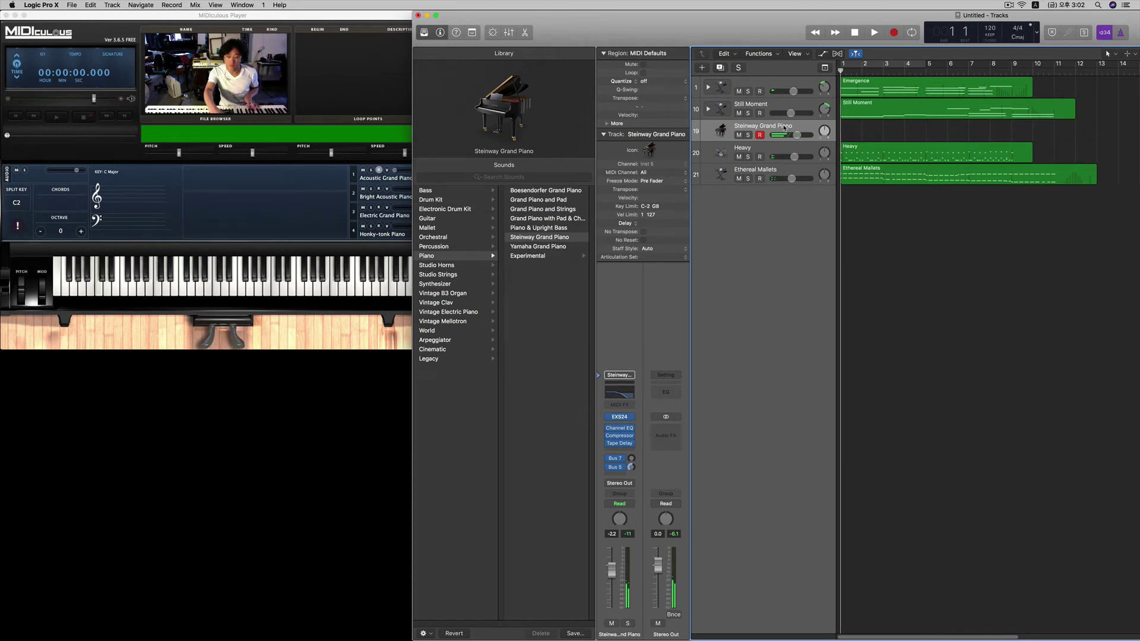
key("r")
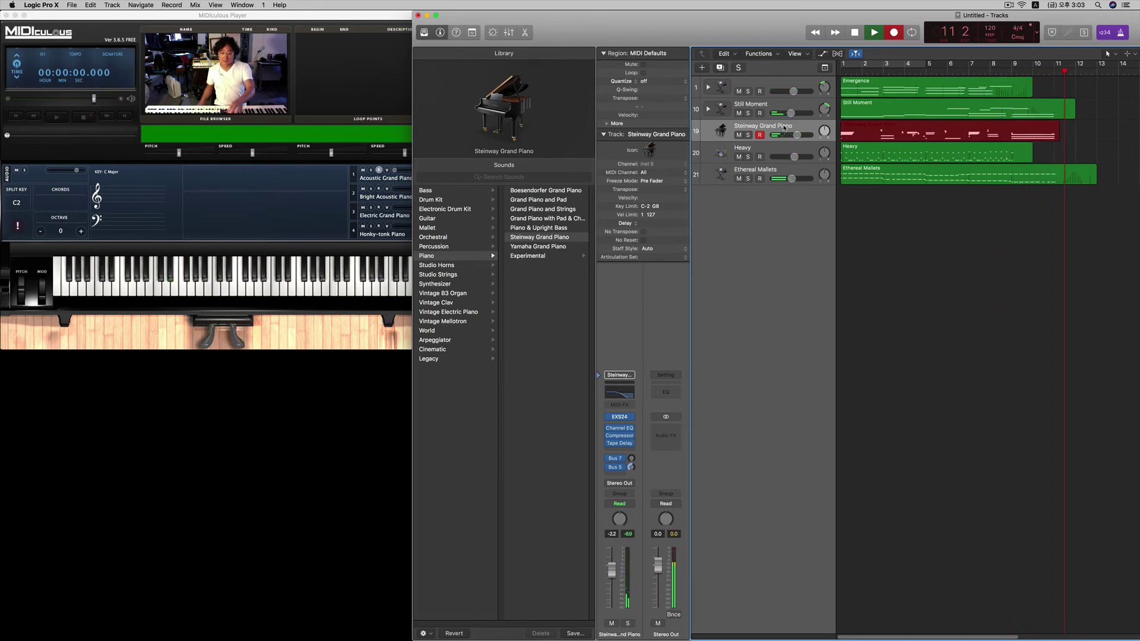
key("space")
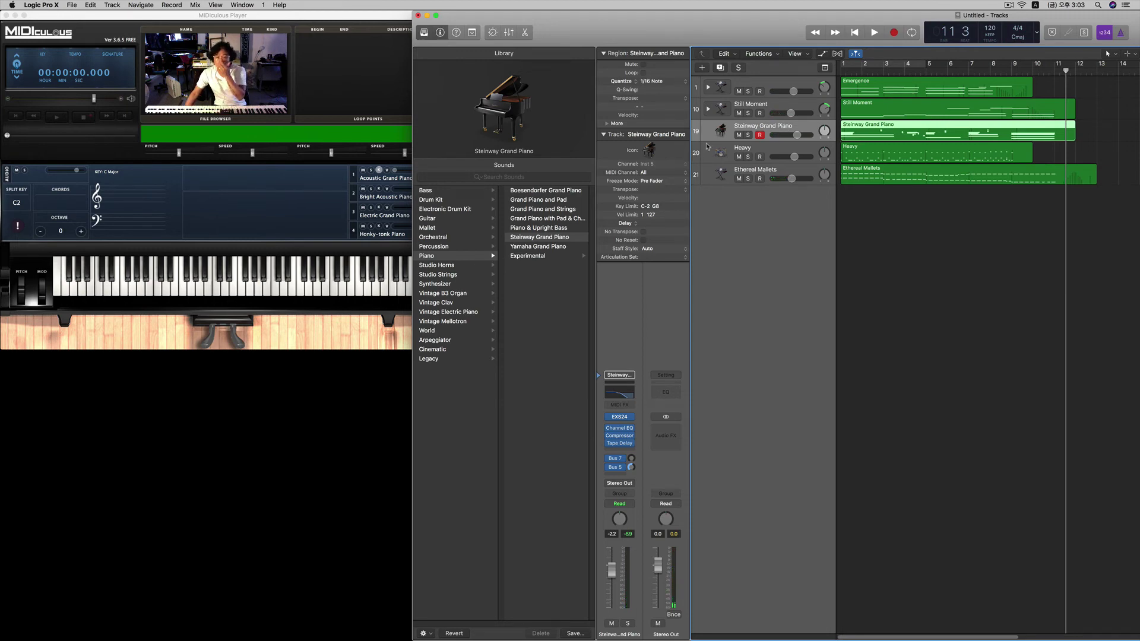
Step: Create a software instrument track, try the Muted Bass and Picked Bass patches on it, and settle on Prog Rock Bass
left_click(701, 68)
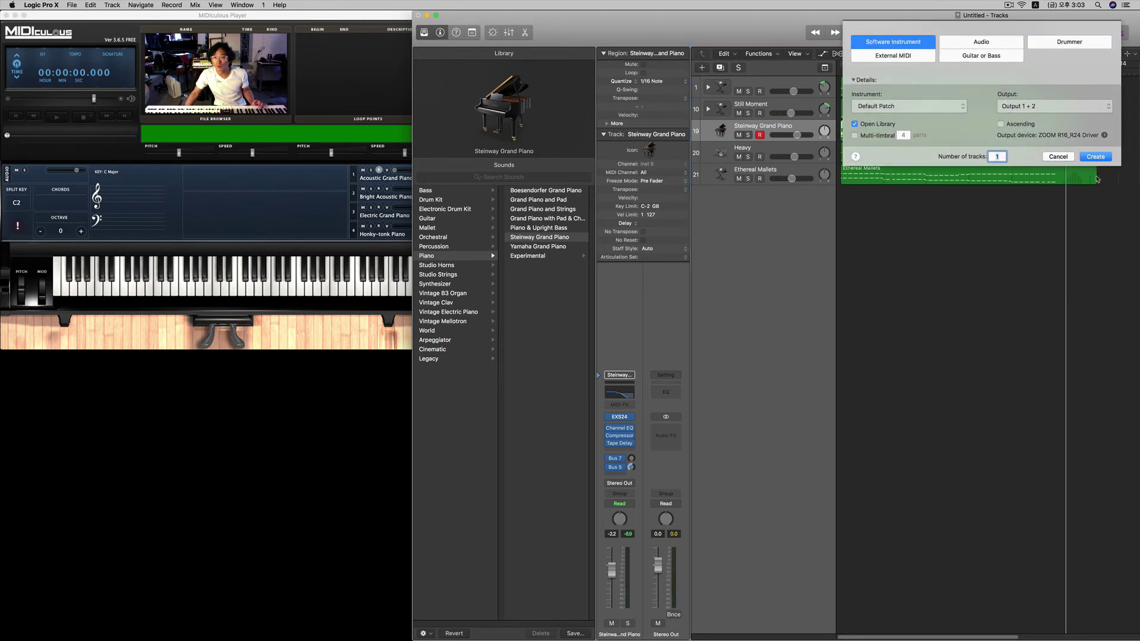
left_click(1092, 158)
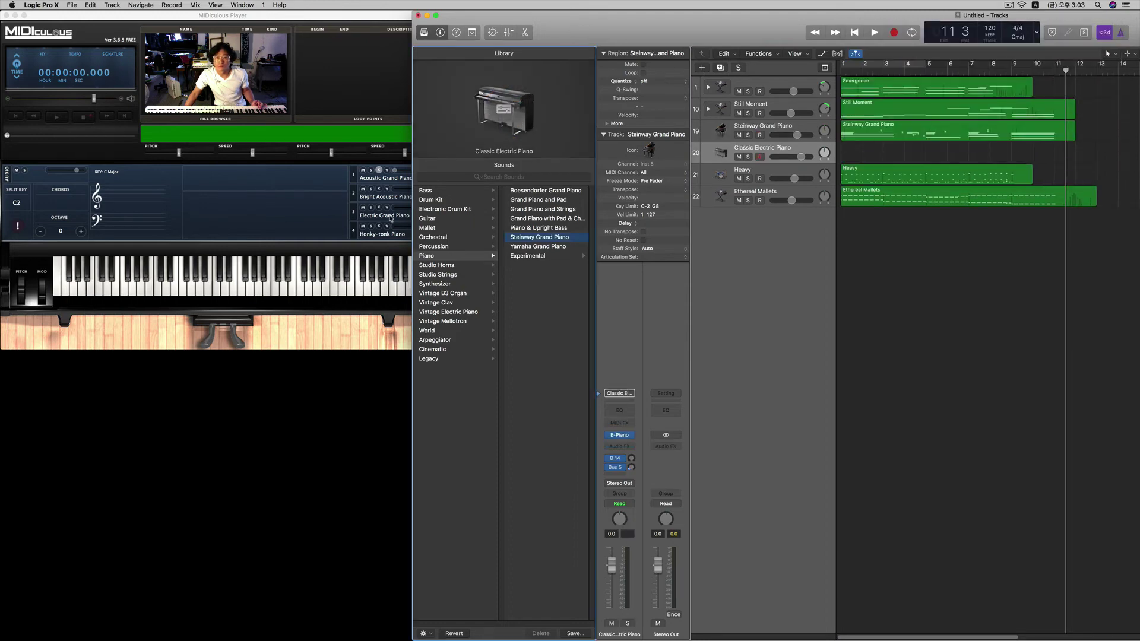
left_click(443, 192)
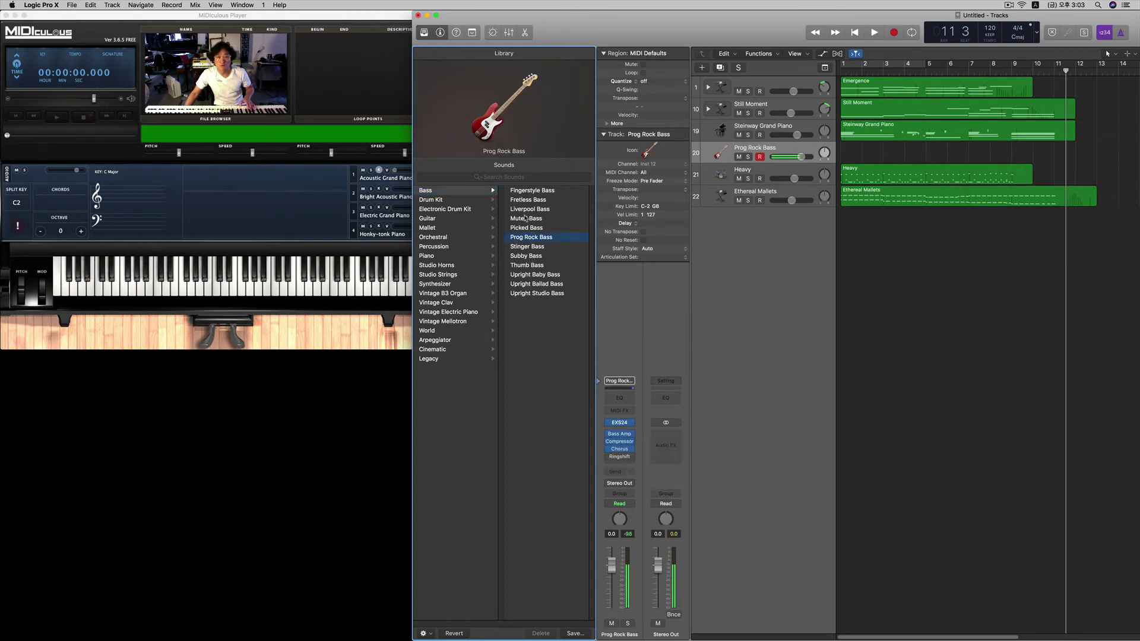
left_click(530, 221)
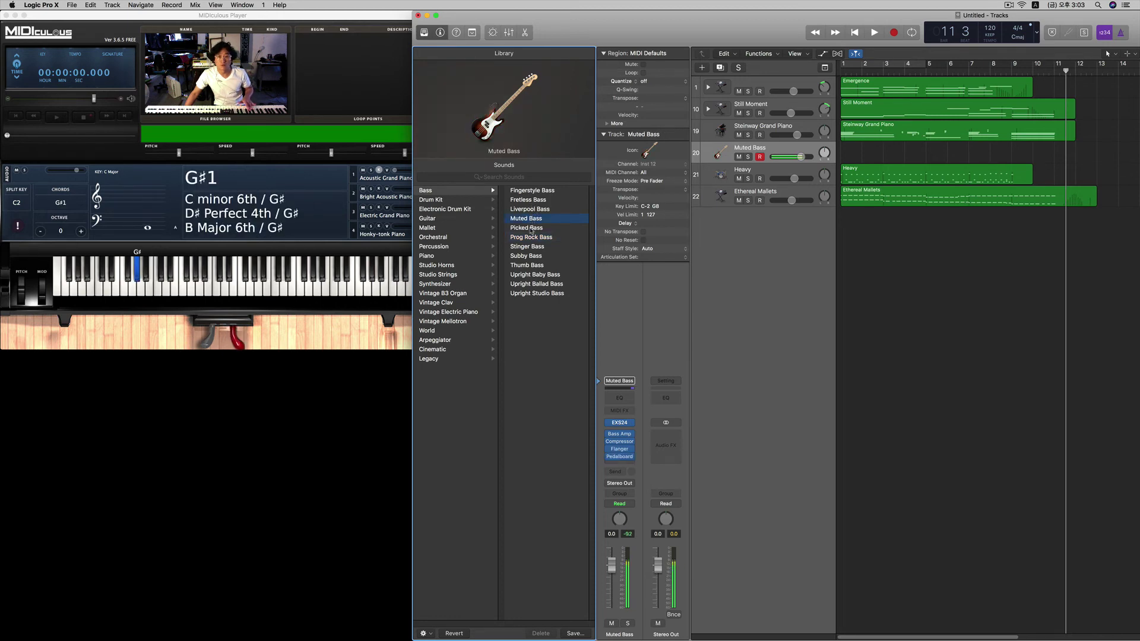
left_click(530, 228)
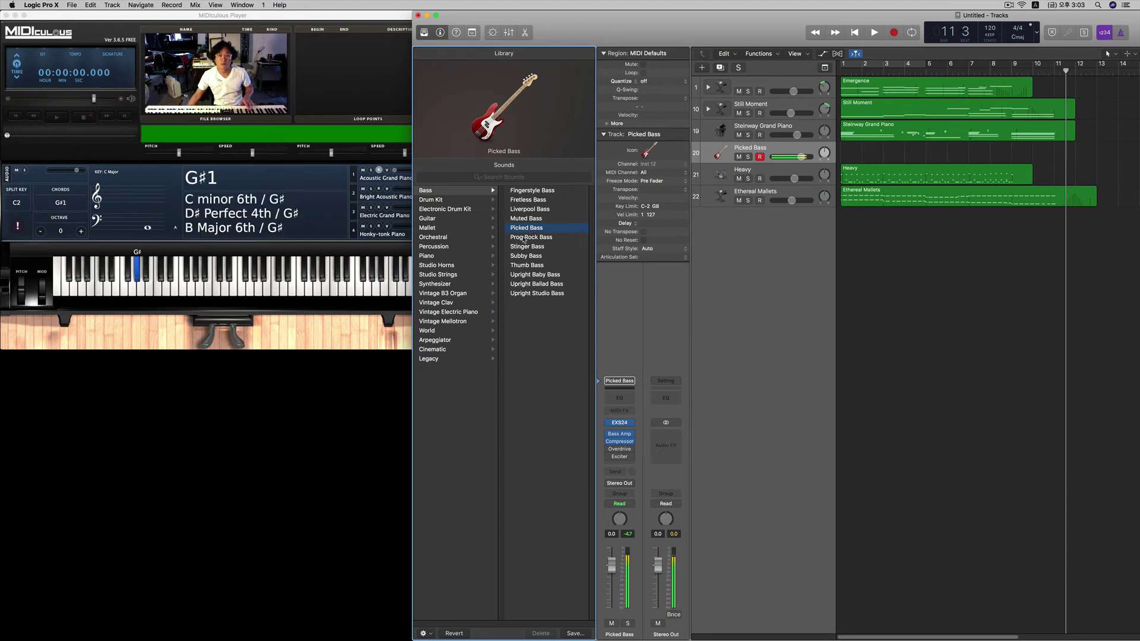
left_click(524, 240)
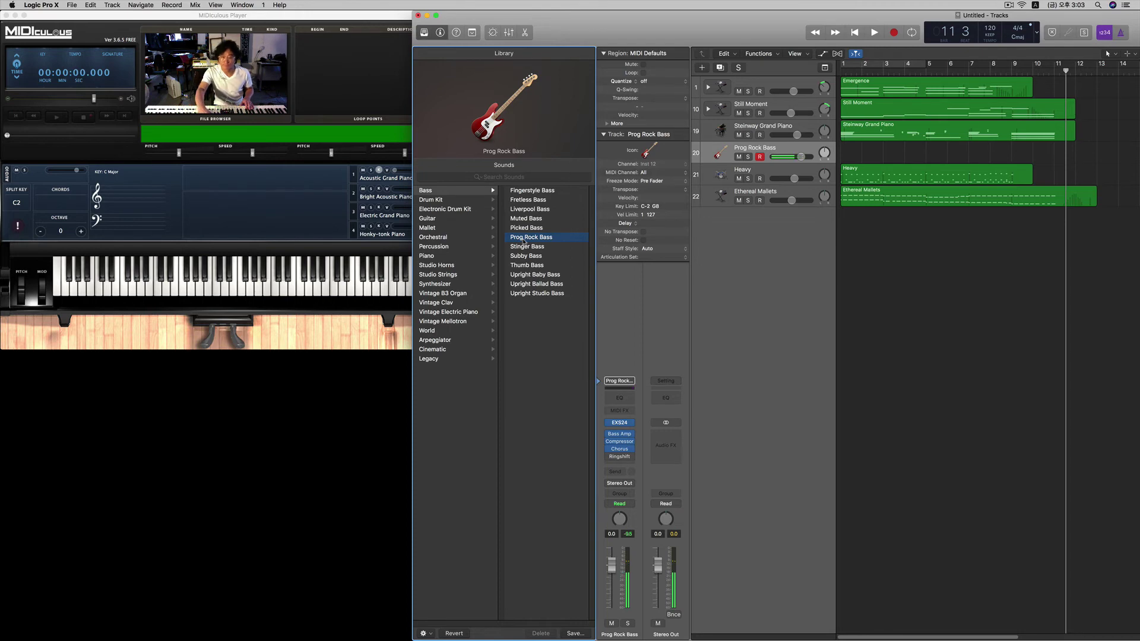
key("Return")
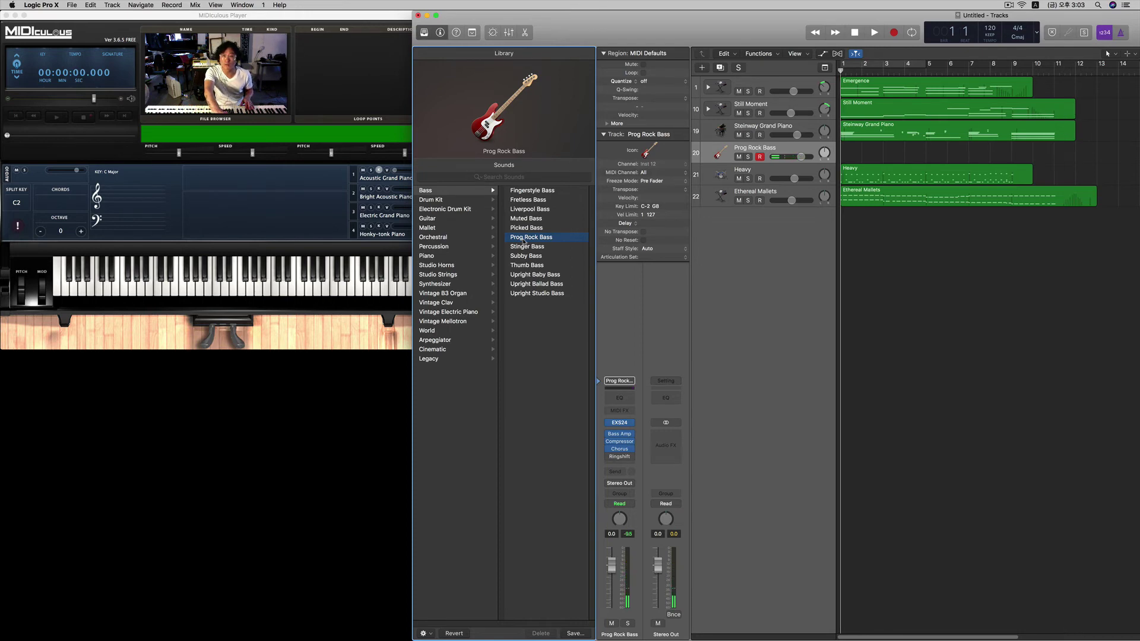
key("r")
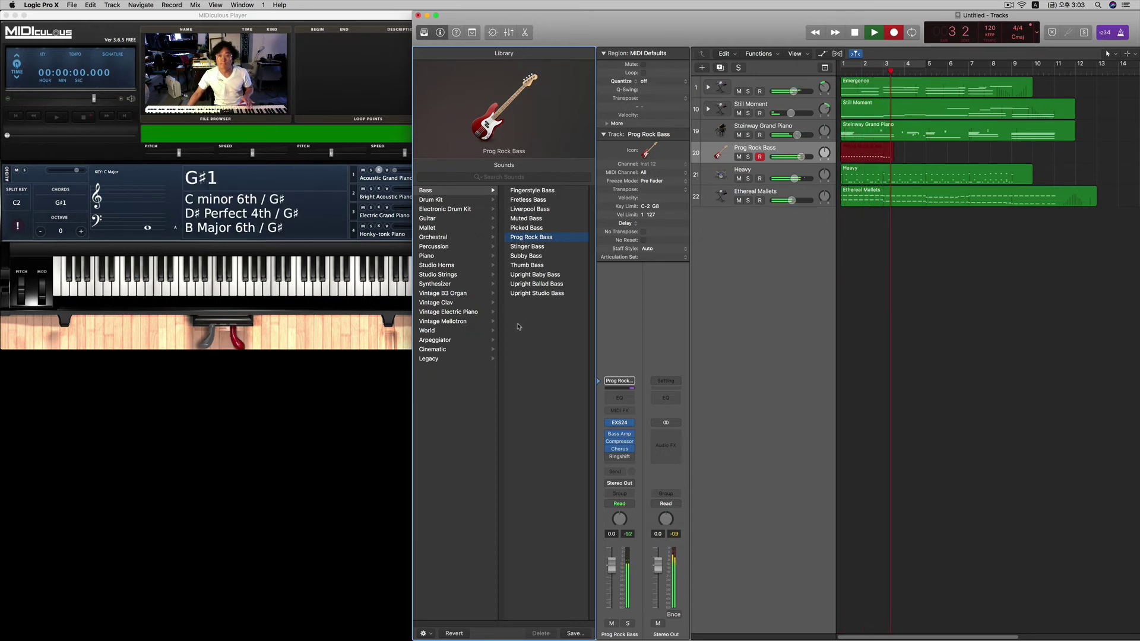
key("space")
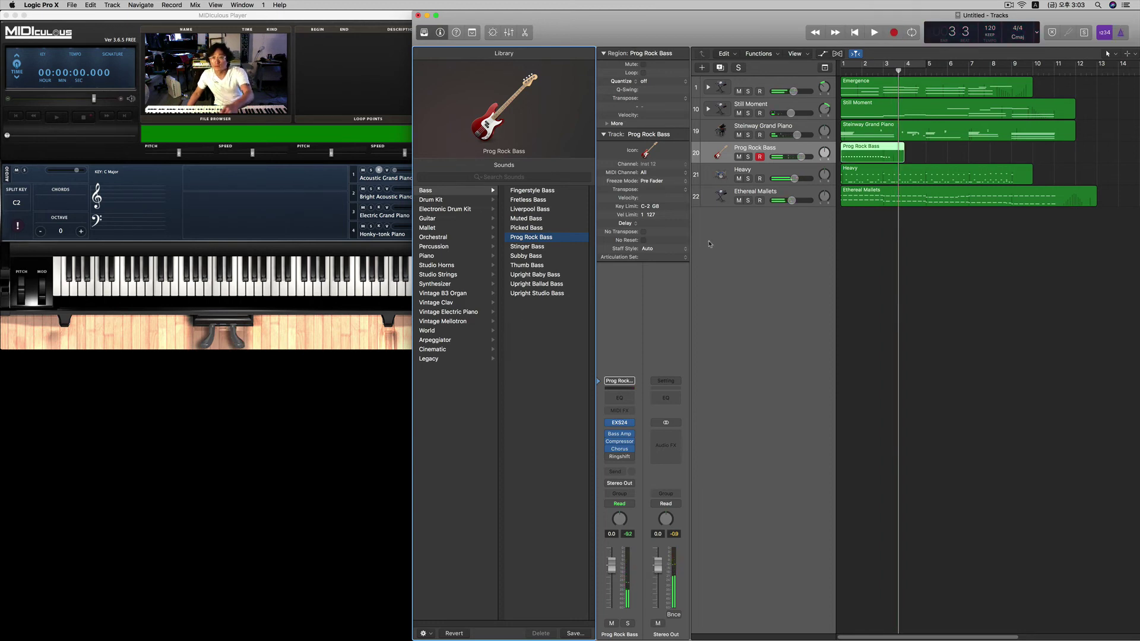
key("Delete")
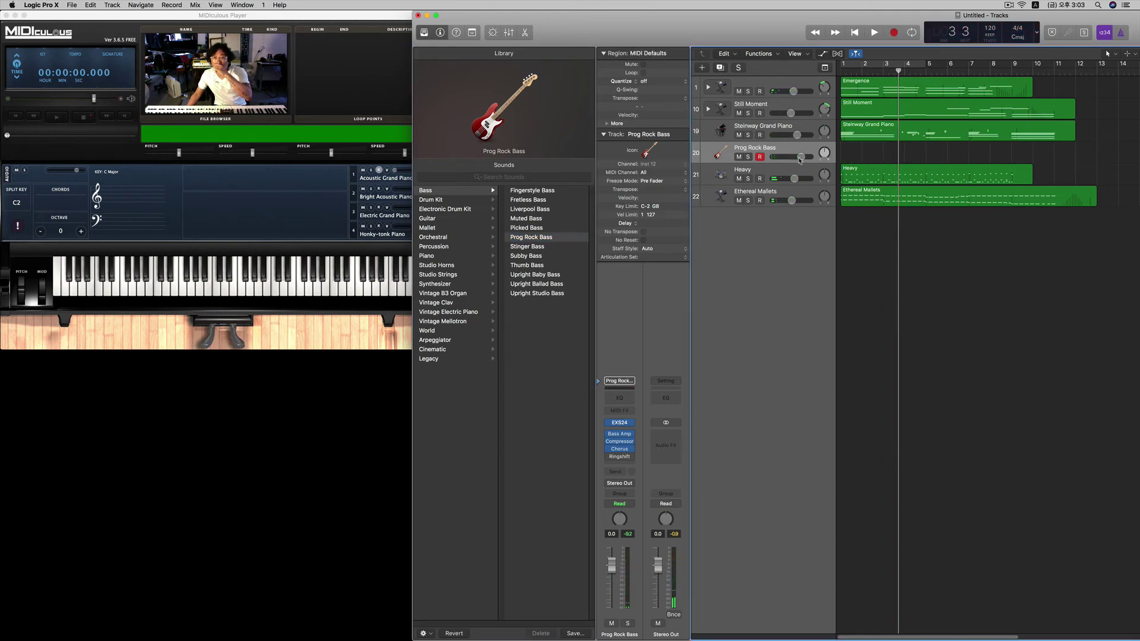
Step: Lower the Prog Rock Bass track's volume to -4.4 dB and record a bass take from bar 1 to about bar 12
left_click_drag(800, 156, 793, 157)
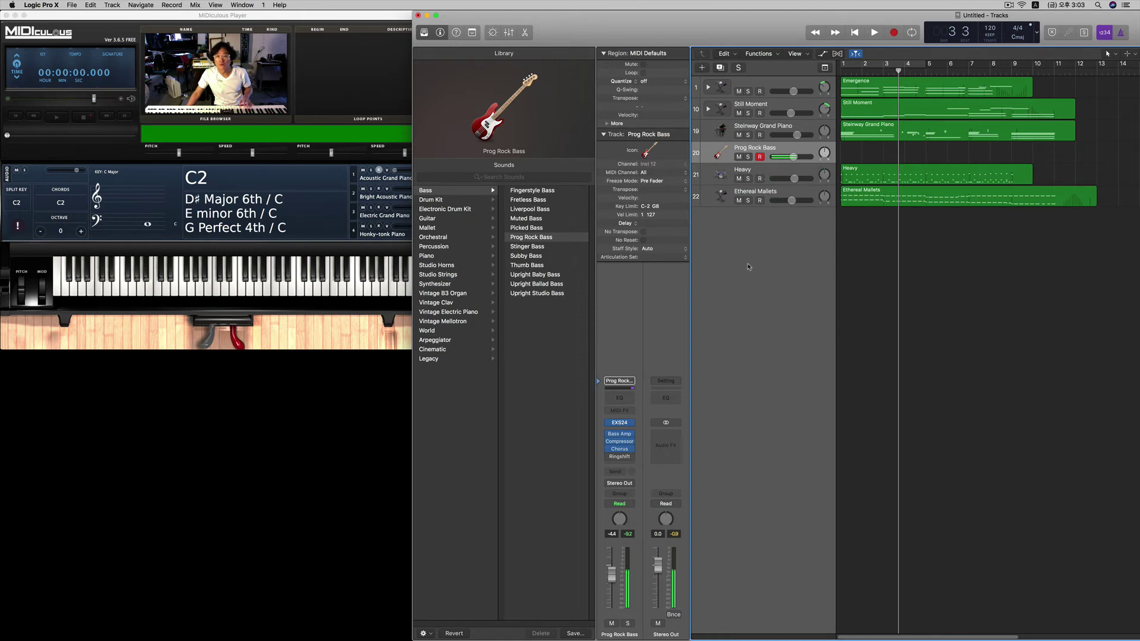
key("Return")
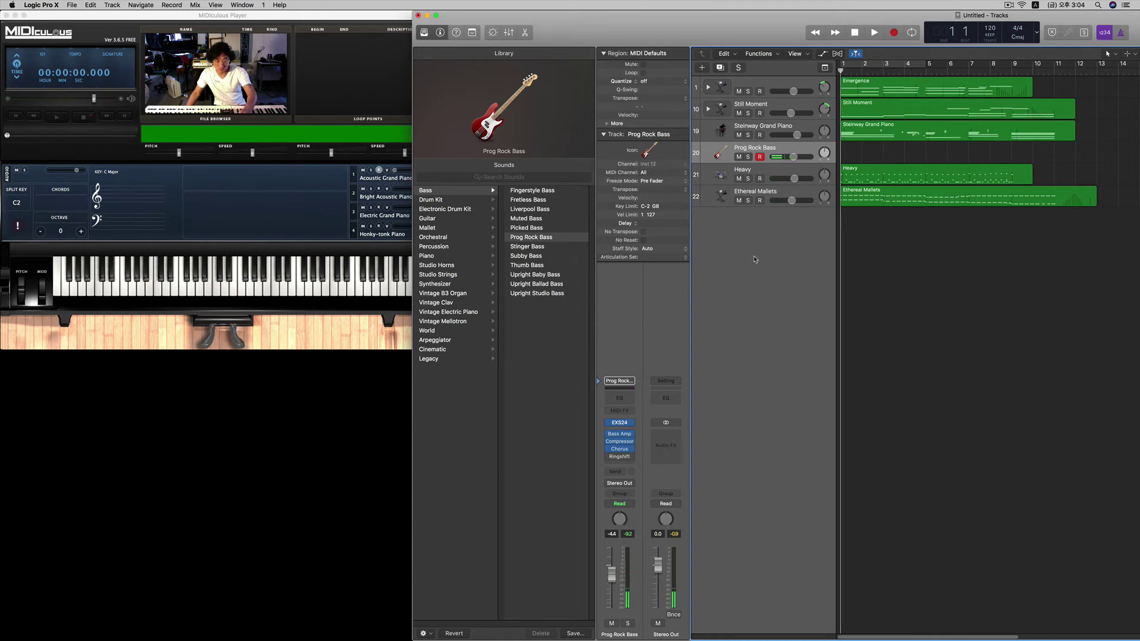
key("r")
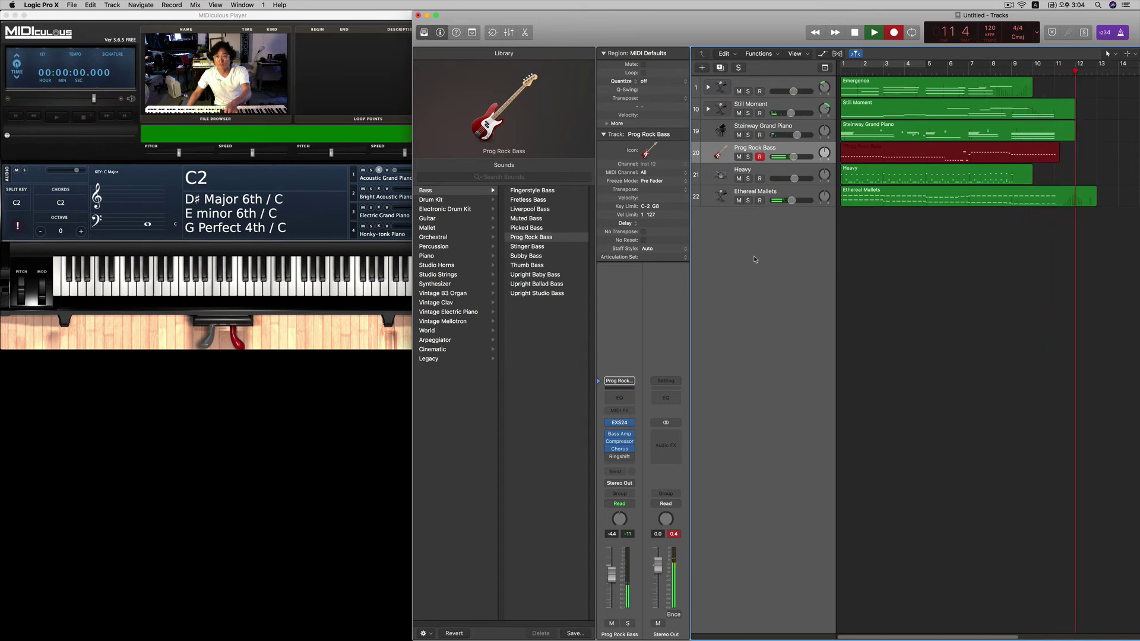
key("space")
Step: Open the Prog Rock Bass region in the Piano Roll and play the passage from bar 6 into bar 7
key("comma")
key("comma")
key("comma")
key("comma")
key("comma")
key("comma")
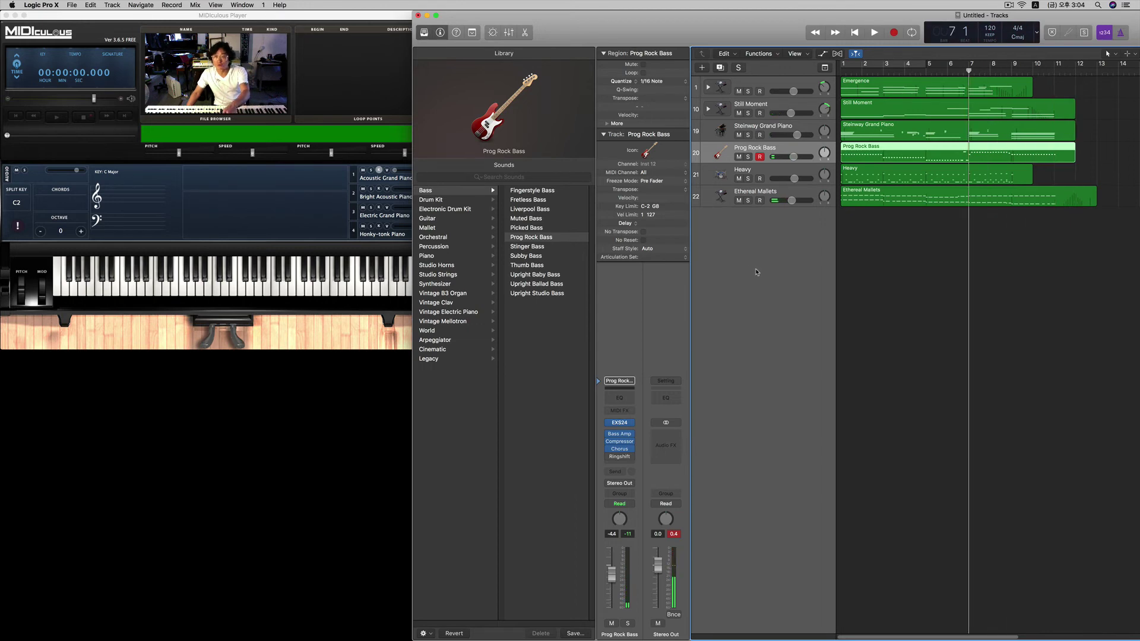
double_click(966, 160)
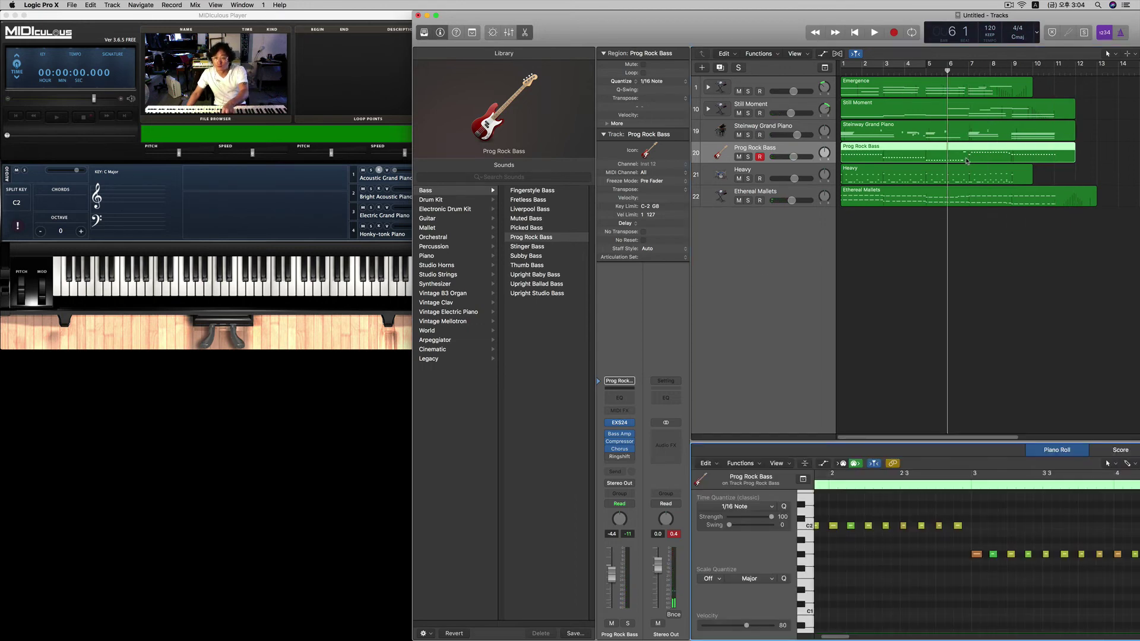
key("space")
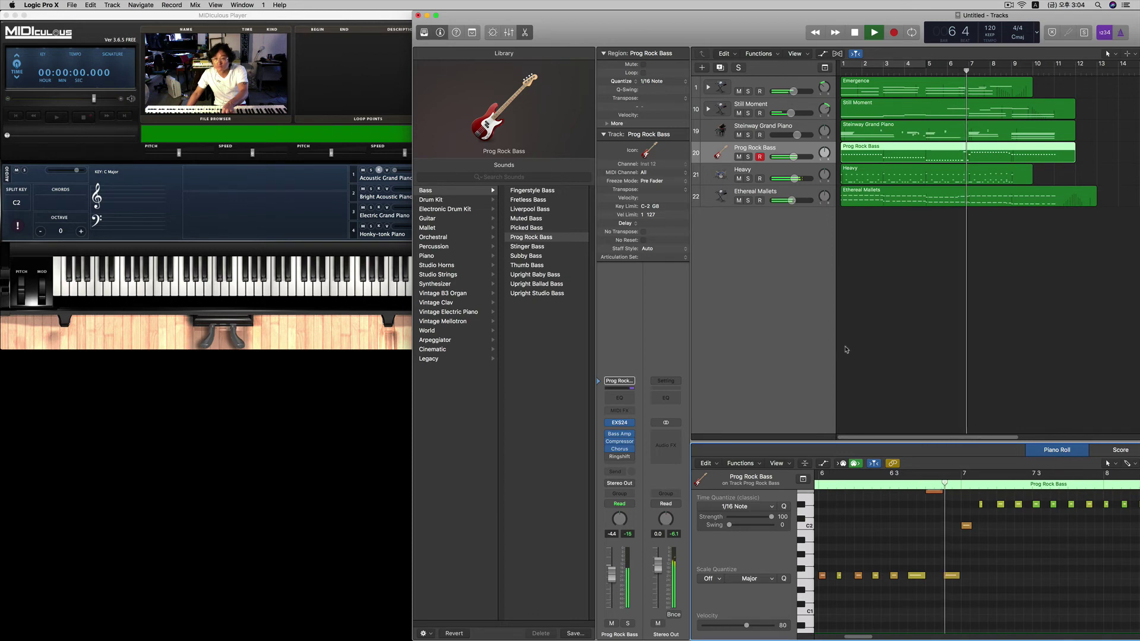
key("space")
Step: Solo the Prog Rock Bass and Heavy tracks and play them together from a few bars before bar 7
left_click(761, 178)
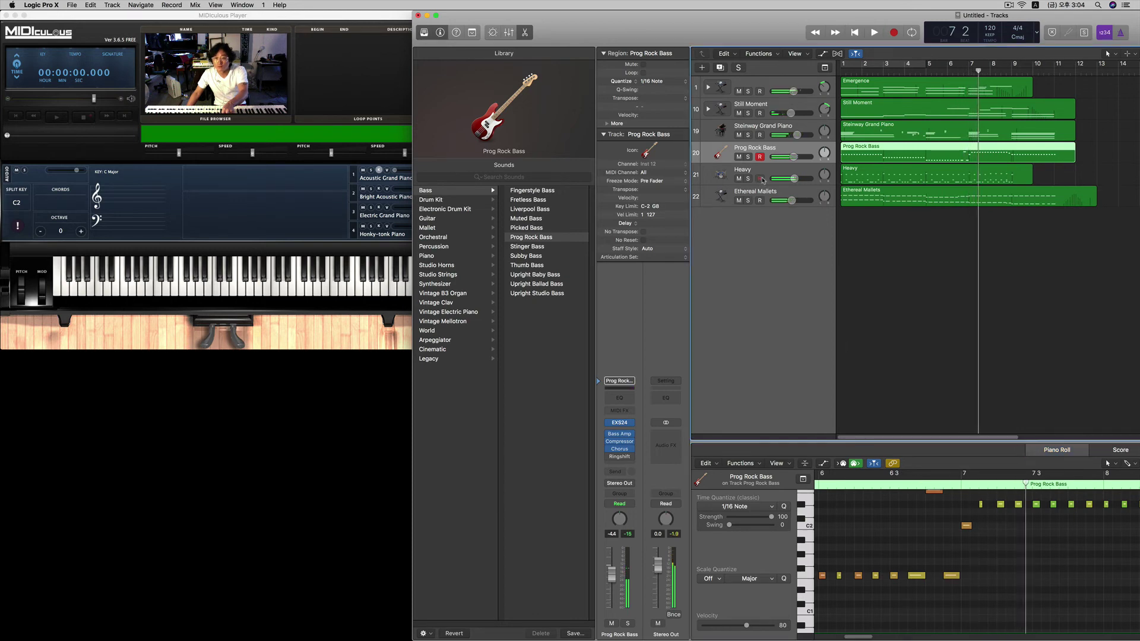
left_click(748, 157)
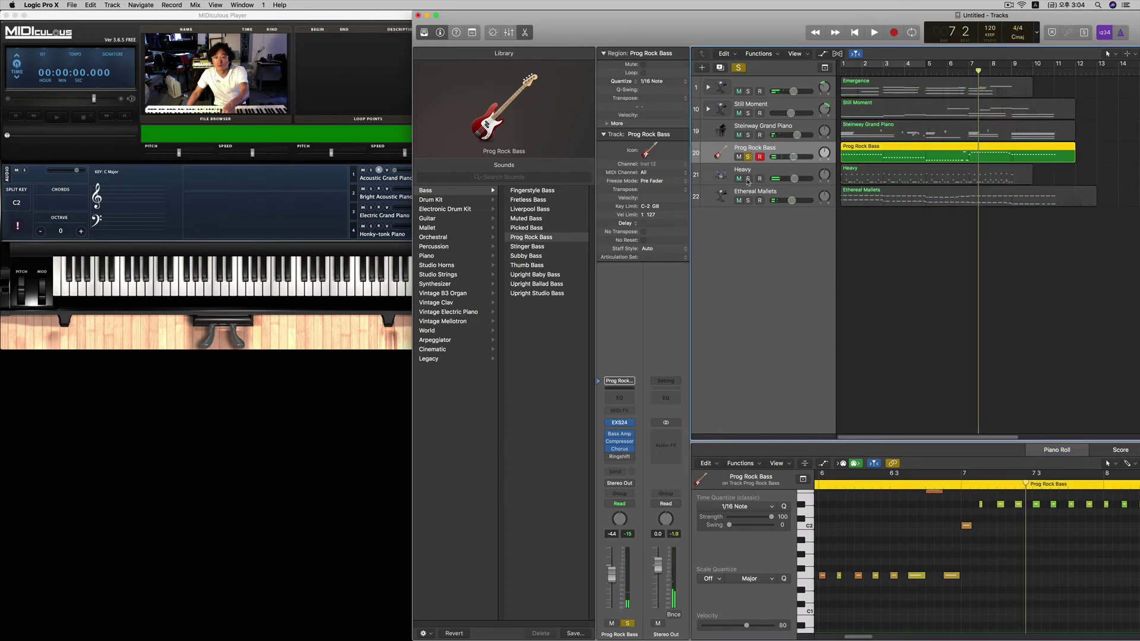
left_click(748, 179)
key("comma")
key("comma")
key("comma")
key("comma")
key("space")
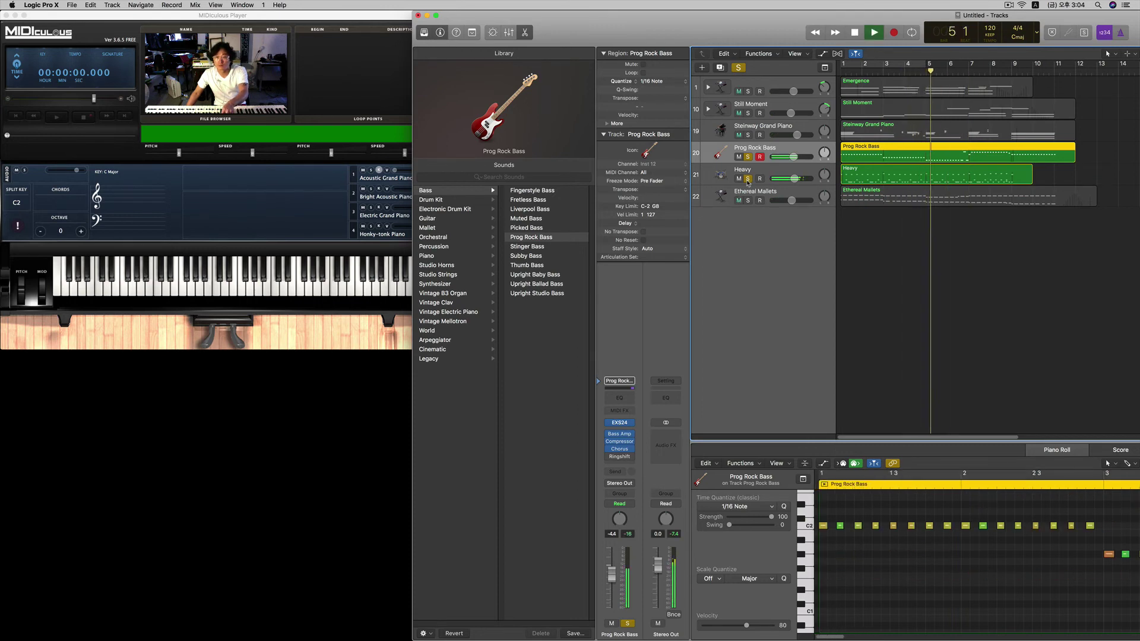
Step: Raise the Prog Rock Bass track's volume to about -2.3 dB and replay it with the drums from bar 3
left_click(793, 157)
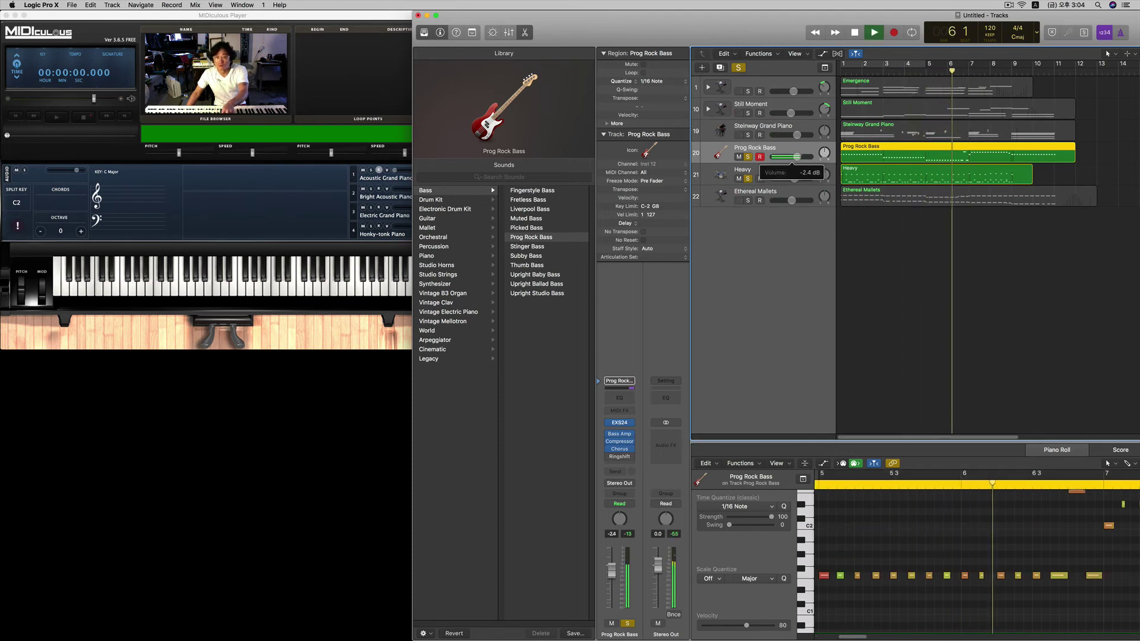
left_click_drag(793, 158, 802, 159)
key("space")
key("comma")
key("comma")
key("comma")
key("space")
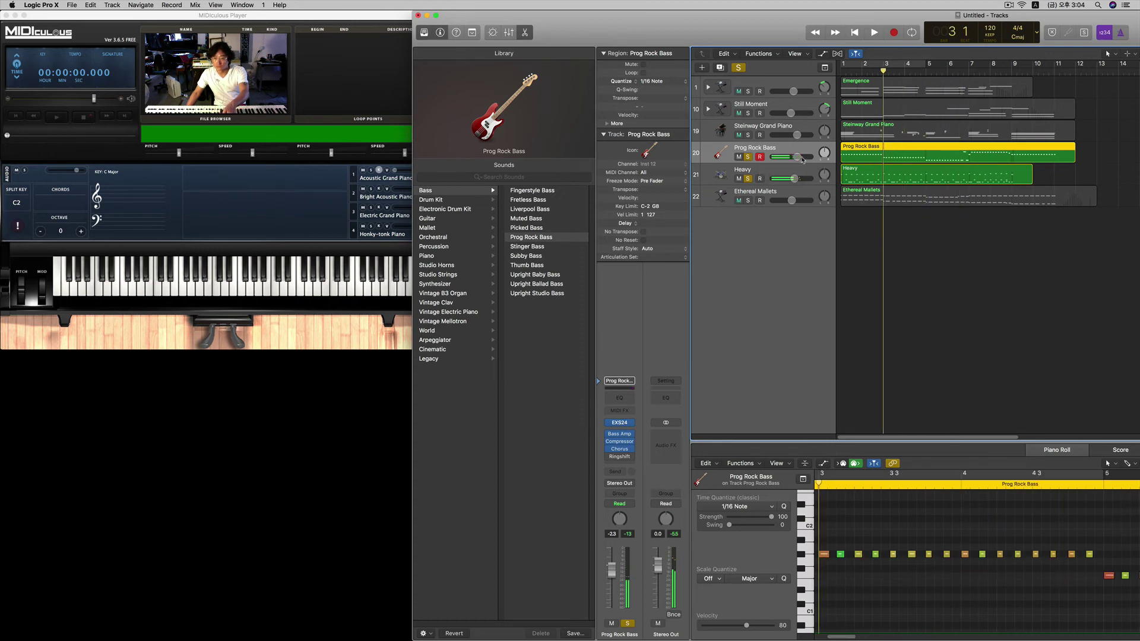
Step: Play the soloed bass and drums into bar 7 and raise that bar's first bass note to the pitch of the notes following it
key("space")
key("period")
key("period")
key("period")
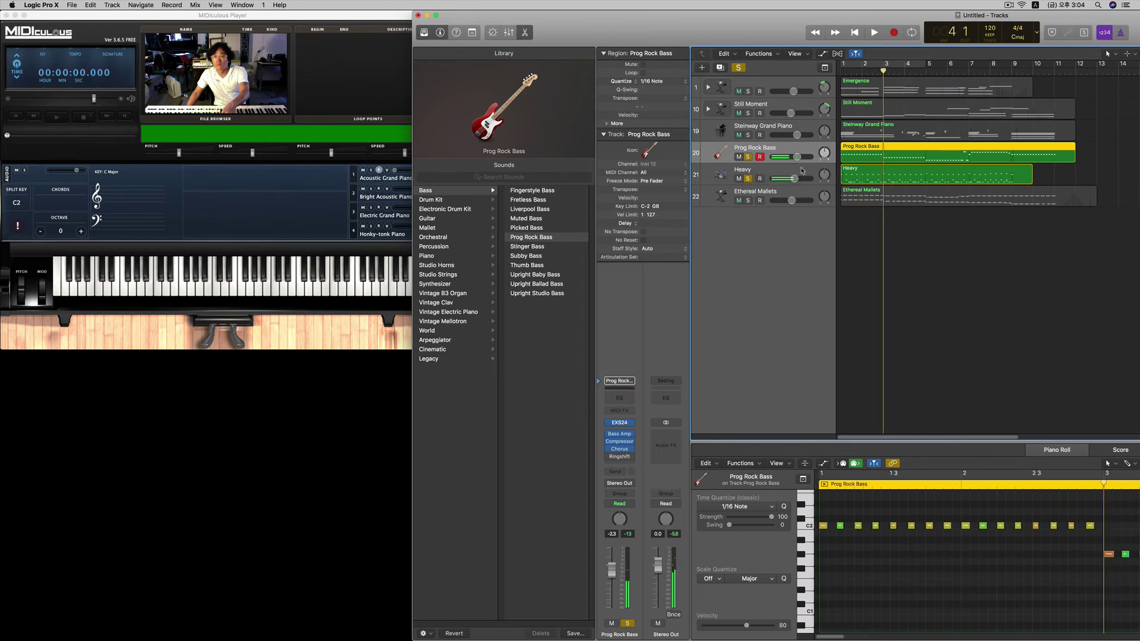
key("space")
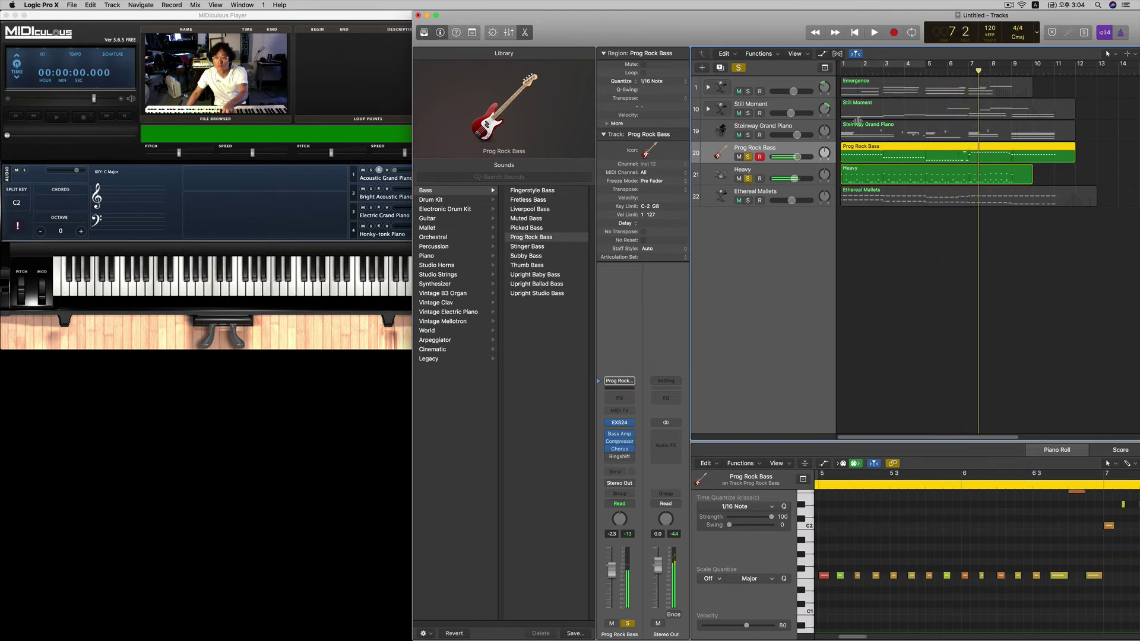
left_click_drag(1109, 526, 1110, 505)
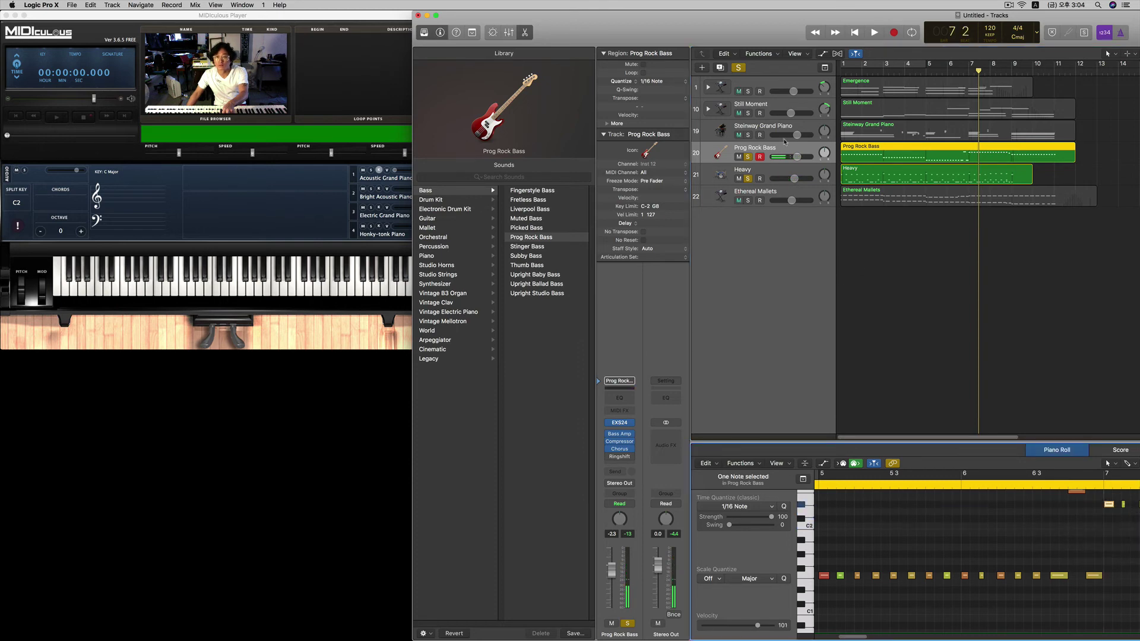
Step: Play from bar 1 with the Steinway Grand Piano also soloed, lower its volume to about -4.4 dB and pan it slightly right
left_click(748, 135)
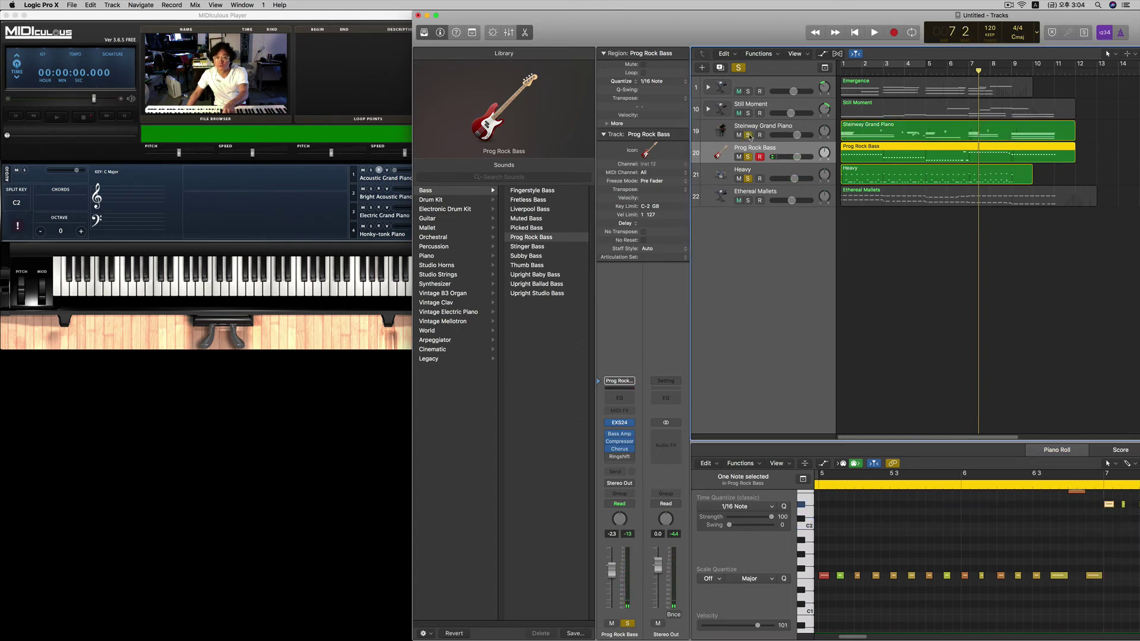
key("Return")
key("space")
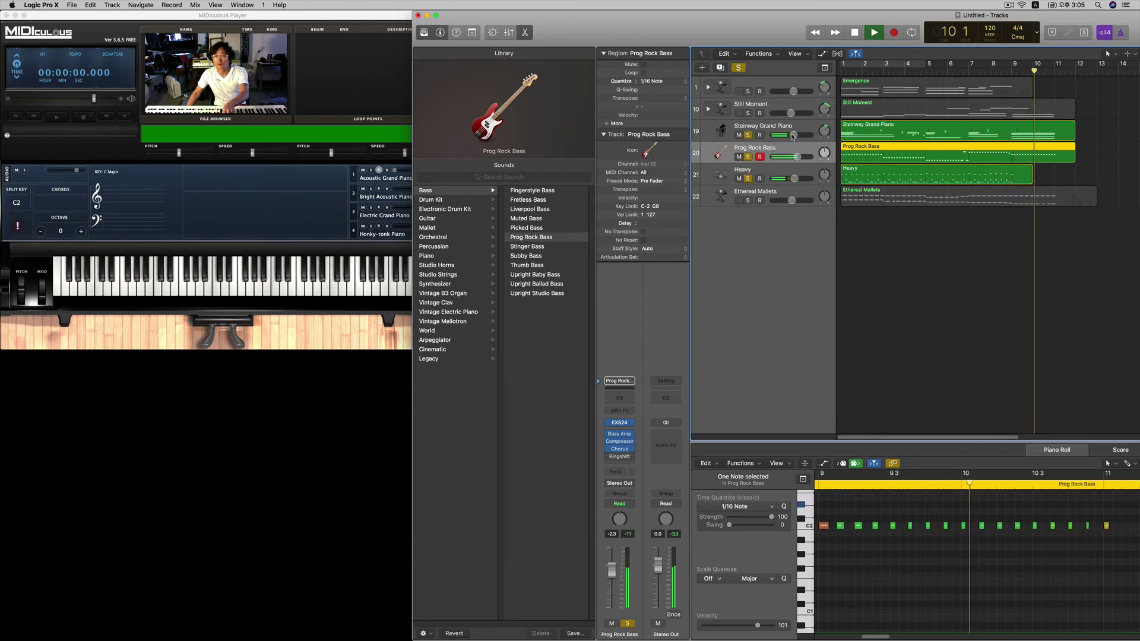
key("space")
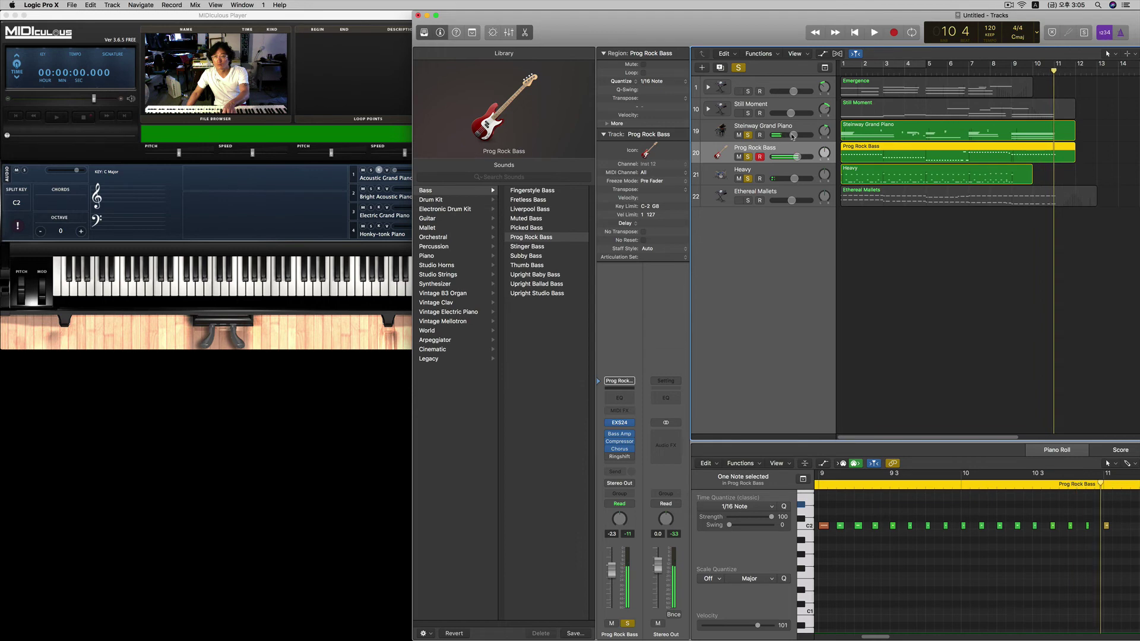
Step: Cut the low shelf of the Steinway Grand Piano's Channel EQ to -15 dB at 315 Hz while playing from around bar 3
left_click(728, 130)
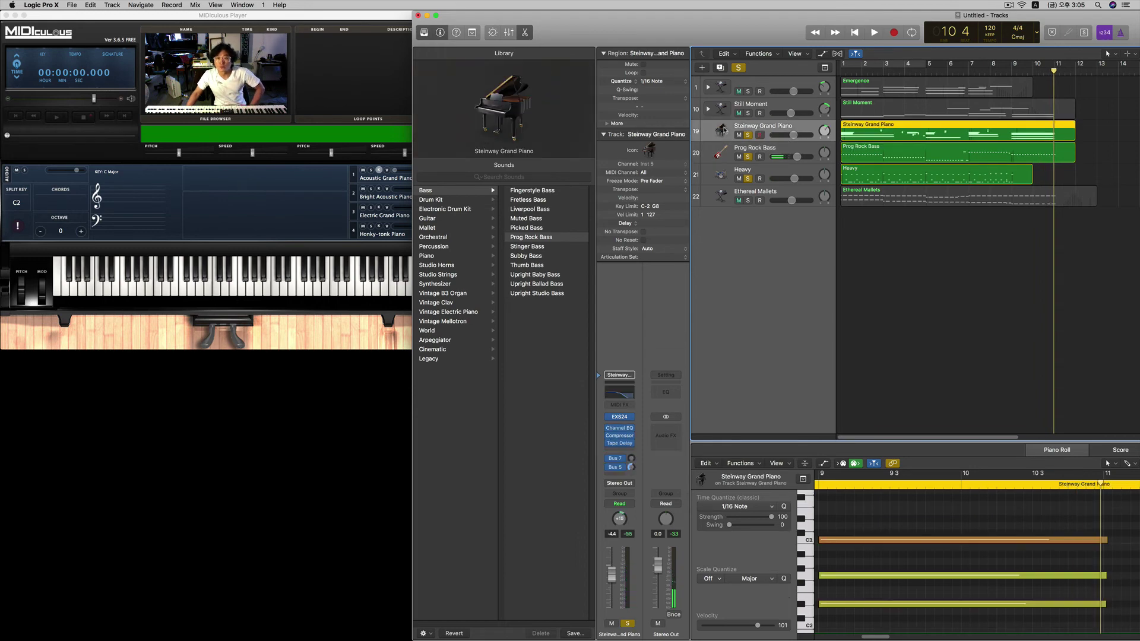
left_click(619, 397)
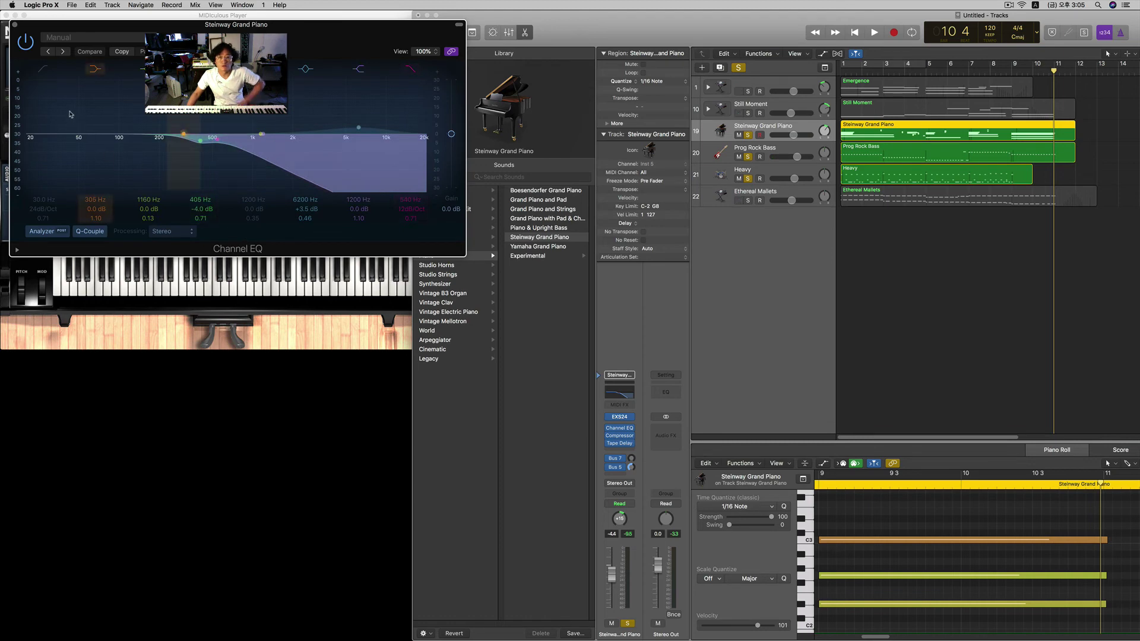
key("comma")
key("comma")
key("comma")
key("comma")
key("comma")
key("comma")
key("comma")
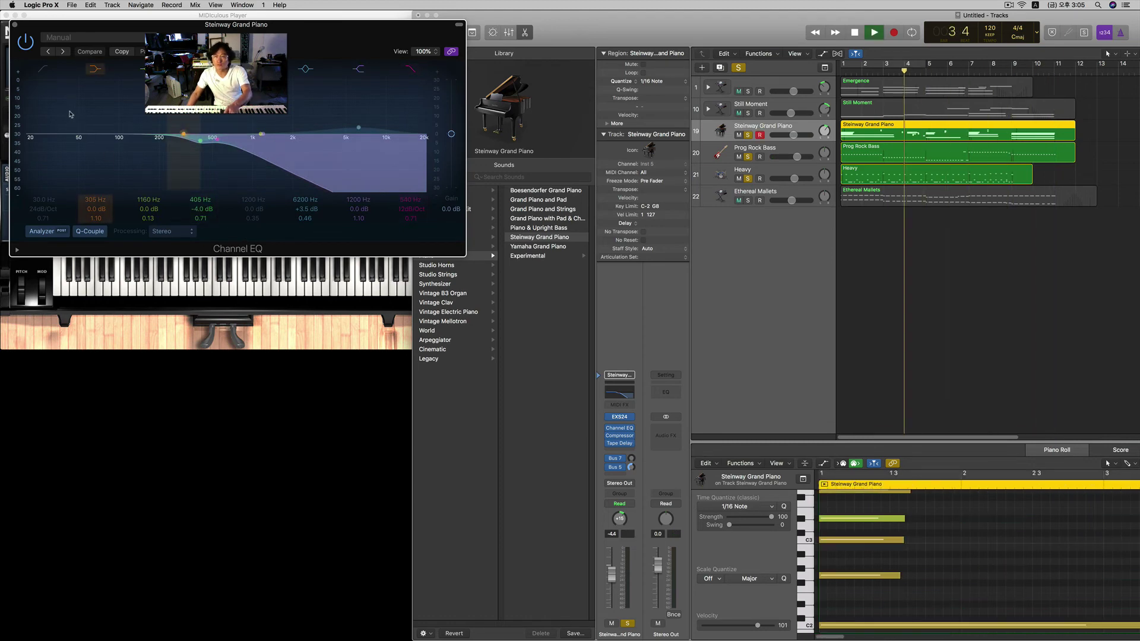
key("space")
left_click_drag(183, 135, 185, 173)
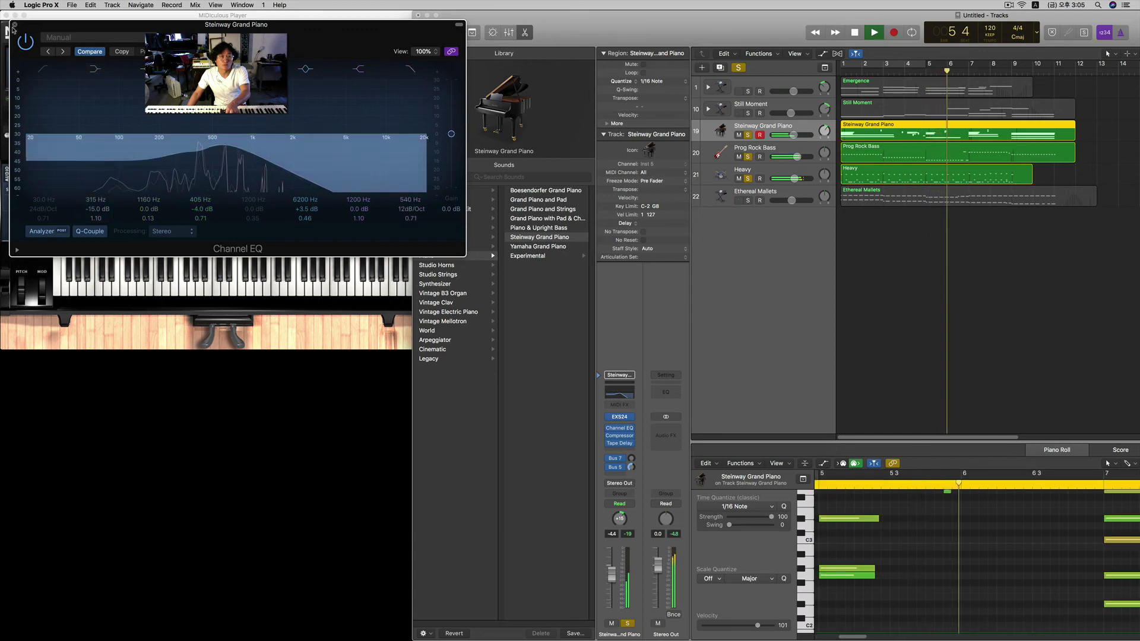
Step: Close the piano's Channel EQ, set the Steinway Grand Piano's volume to about -4.0 dB, and stop playback back at bar 1
left_click(14, 26)
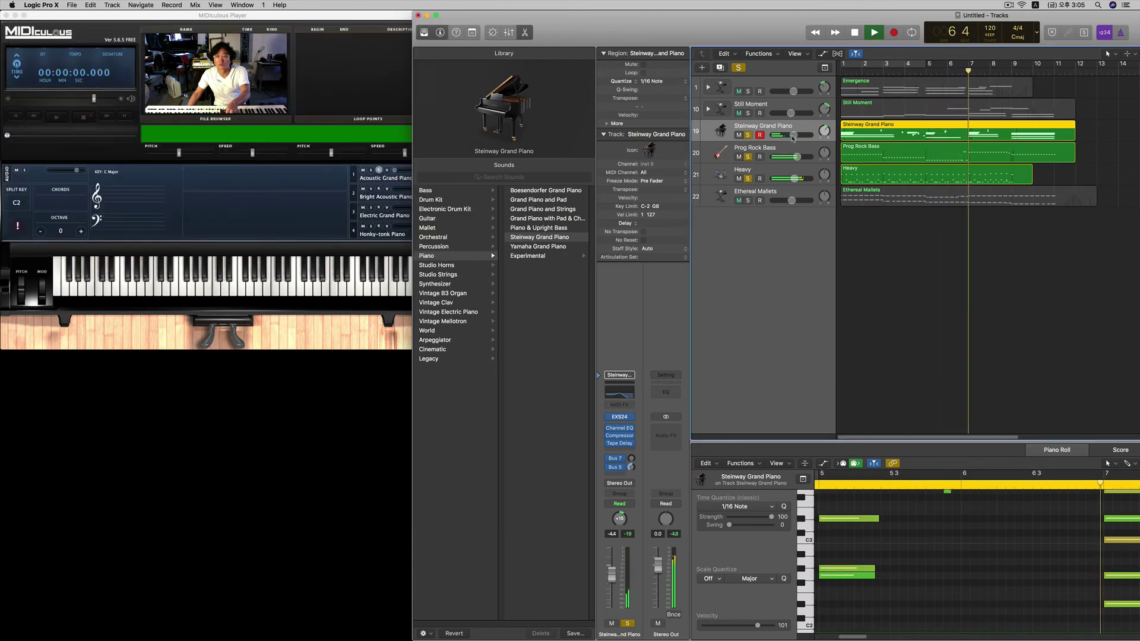
left_click_drag(792, 135, 794, 135)
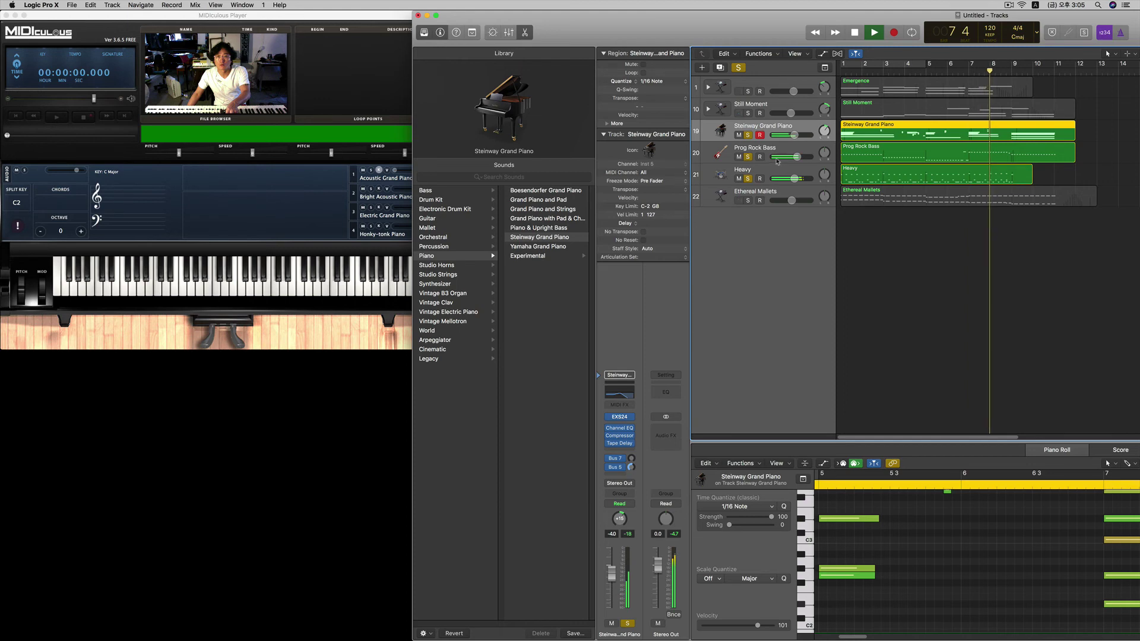
left_click(789, 156)
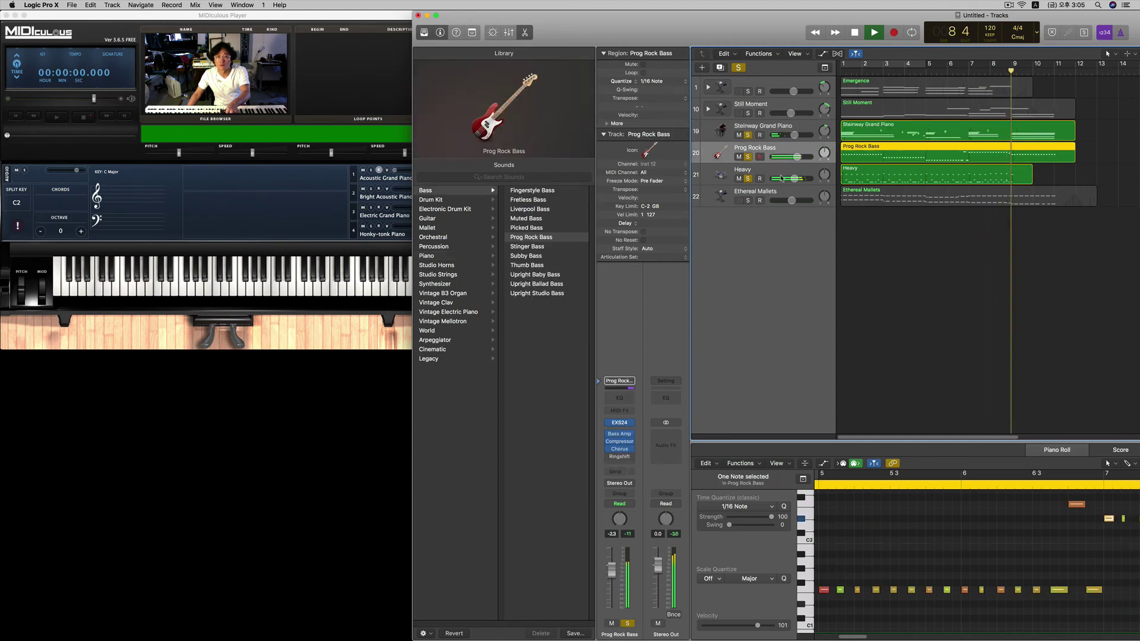
key("Return")
key("space")
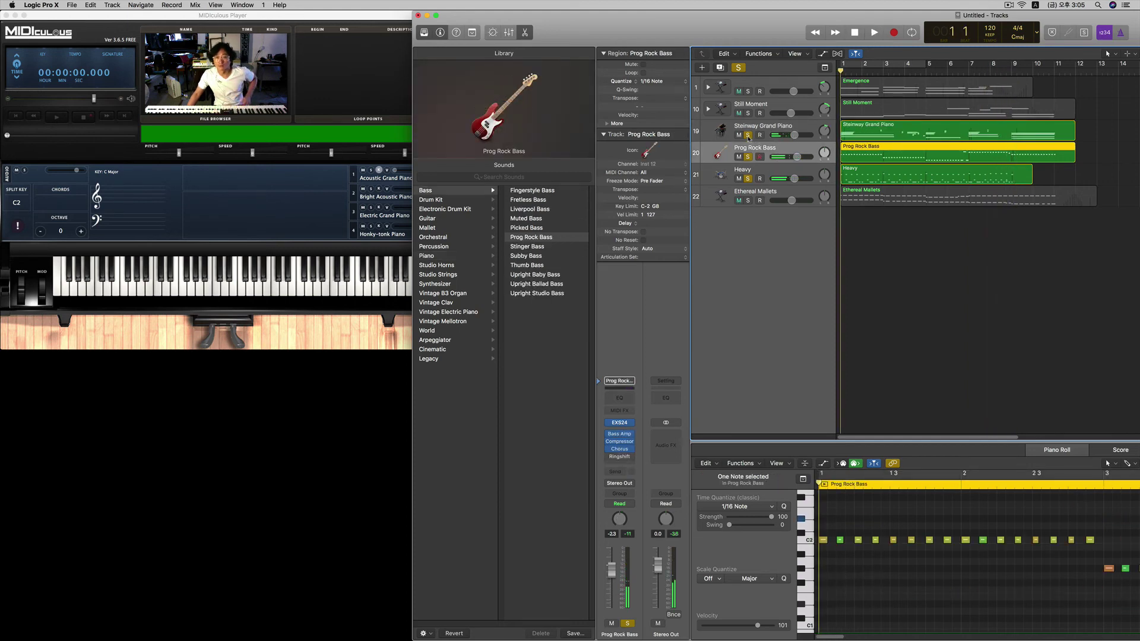
Step: Unsolo the Steinway Grand Piano, Prog Rock Bass and Heavy tracks
left_click(747, 135)
left_click(748, 156)
left_click(748, 179)
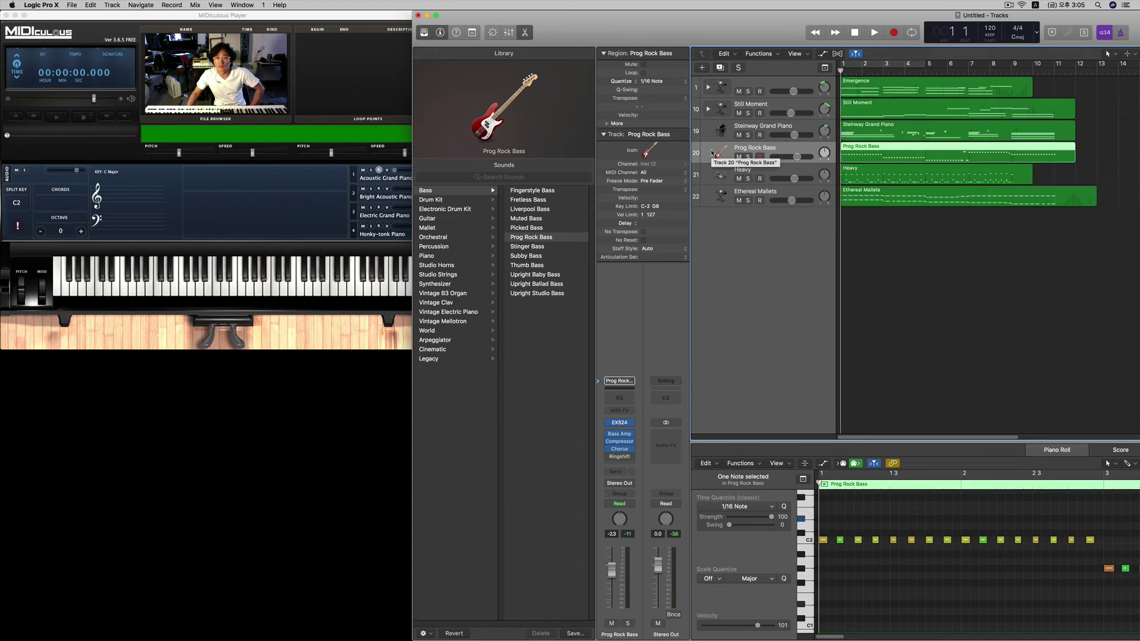
Step: Duplicate the Prog Rock Bass track and audition synthesizer bass sounds on it, including Heavy Sub Bass and Hoover Bass
left_click(720, 69)
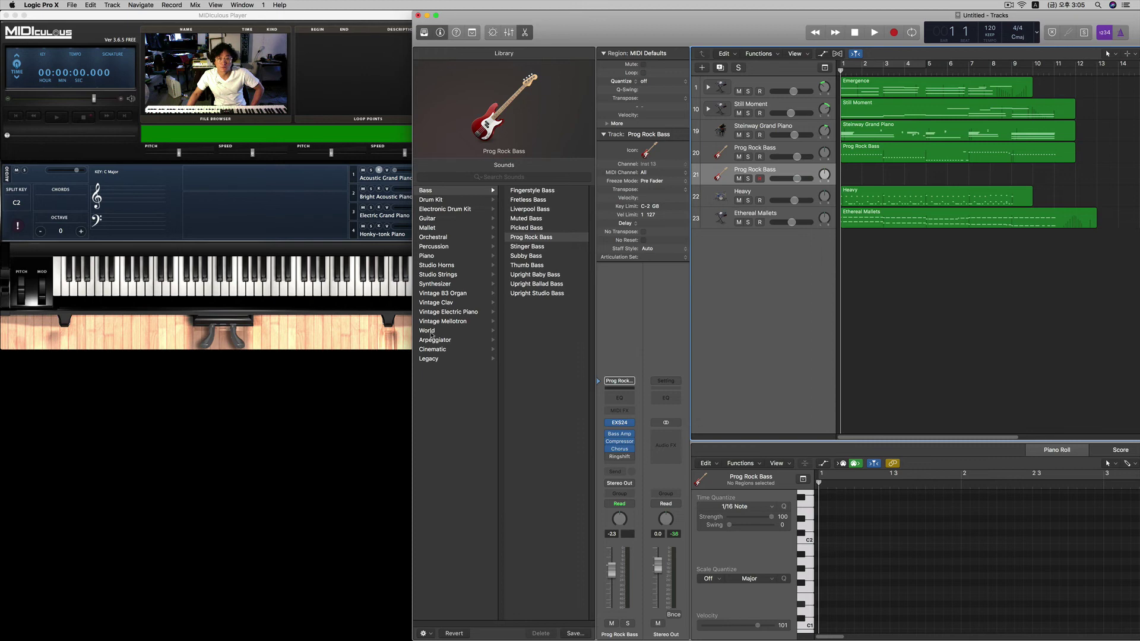
left_click(443, 285)
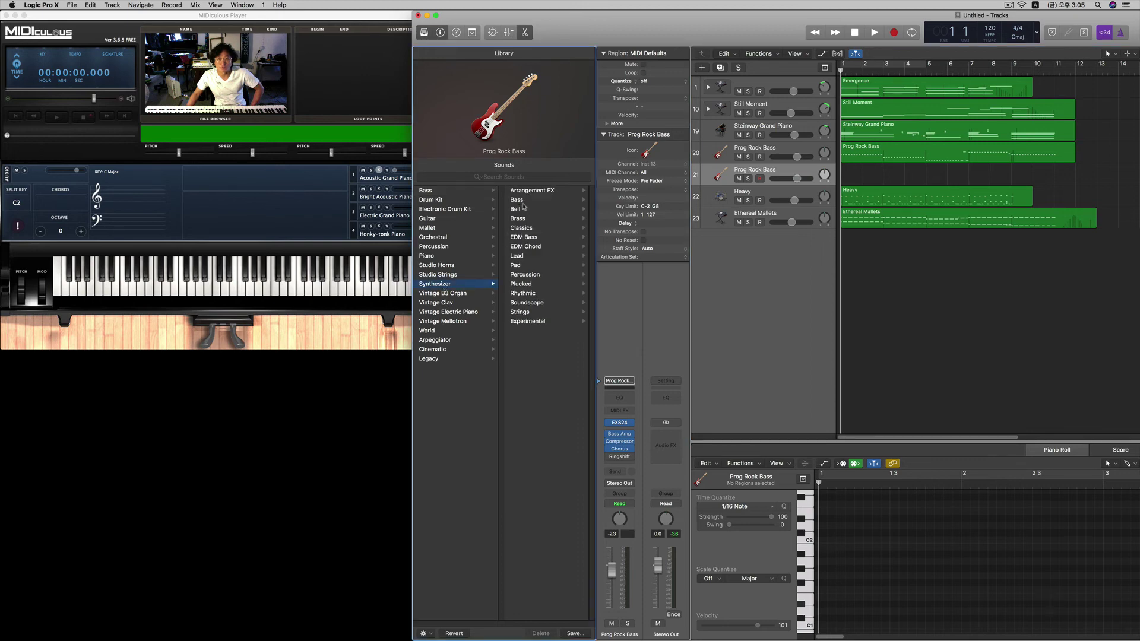
left_click(523, 203)
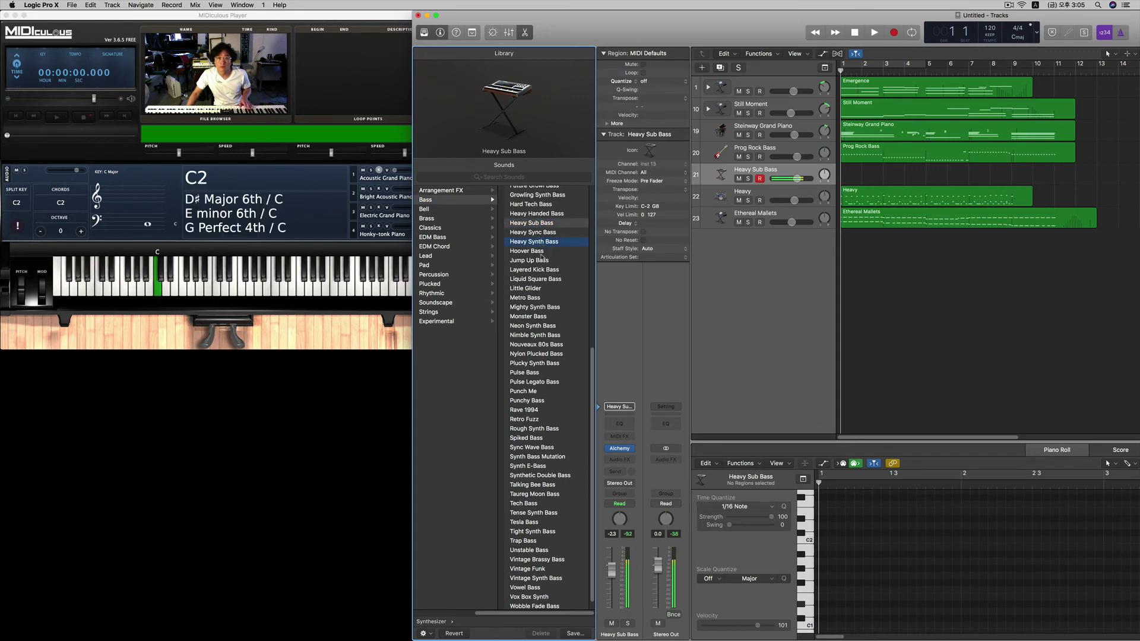
left_click(540, 243)
left_click(540, 252)
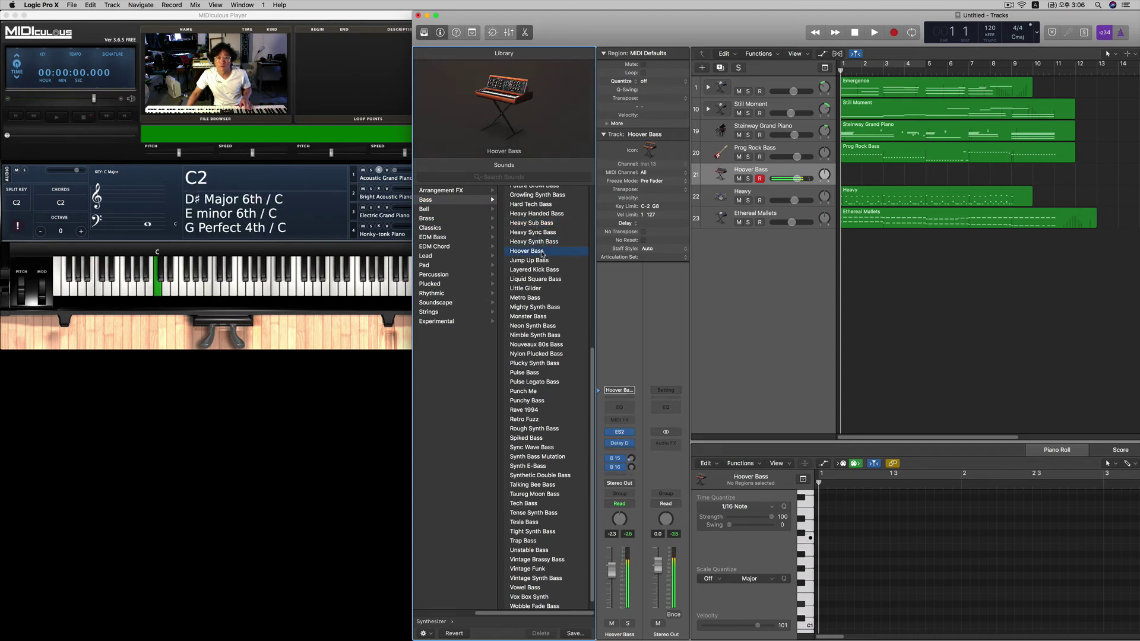
Step: Audition synth basses from 80s FM Bass Attack to Big Saw Bass and load Classic Funk Synth Bass on the new track
scroll(542, 254, "up", 10)
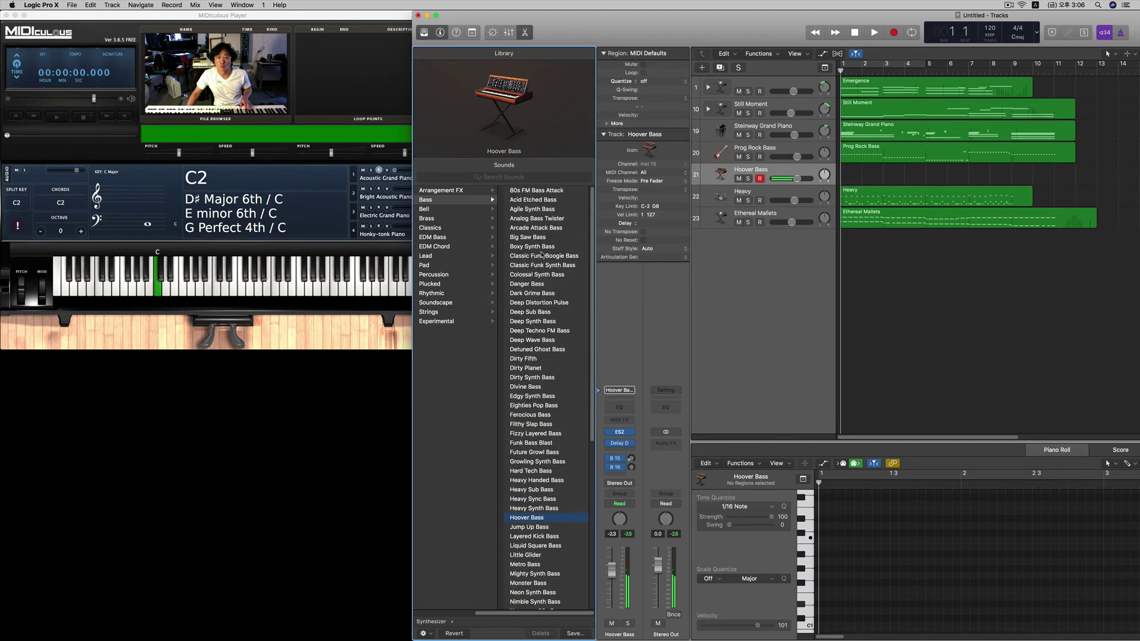
left_click(542, 202)
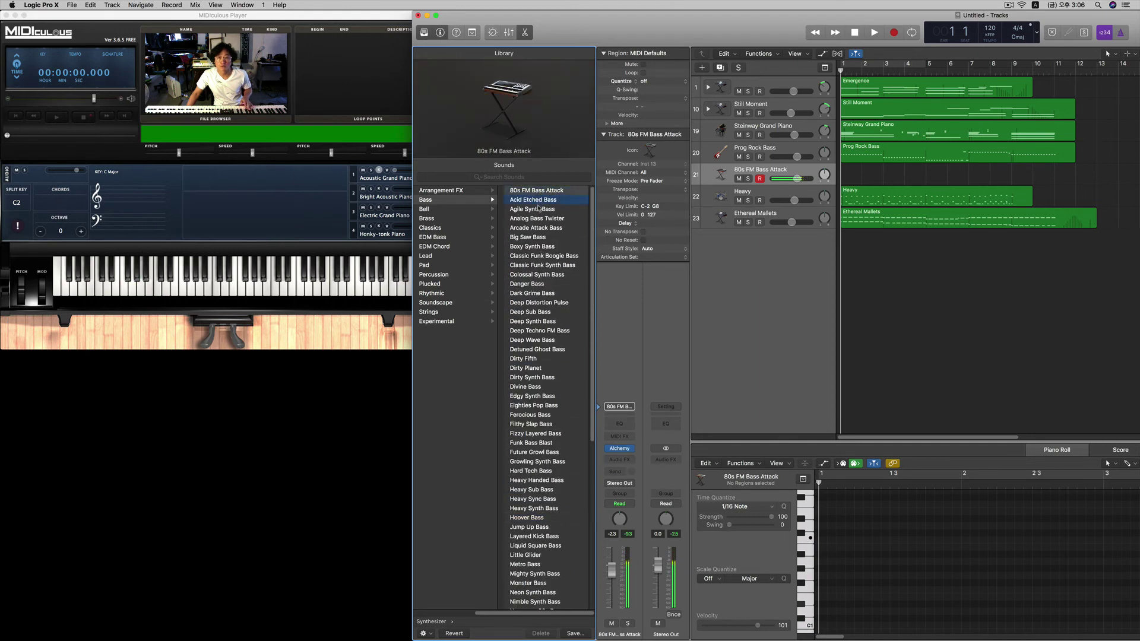
left_click(538, 210)
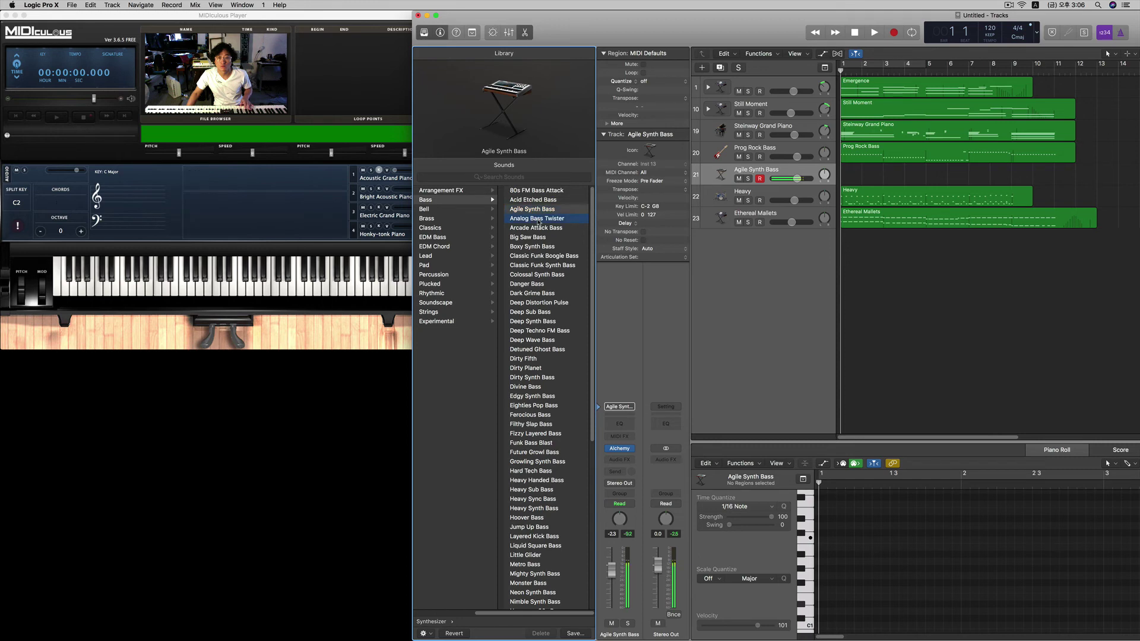
left_click(539, 219)
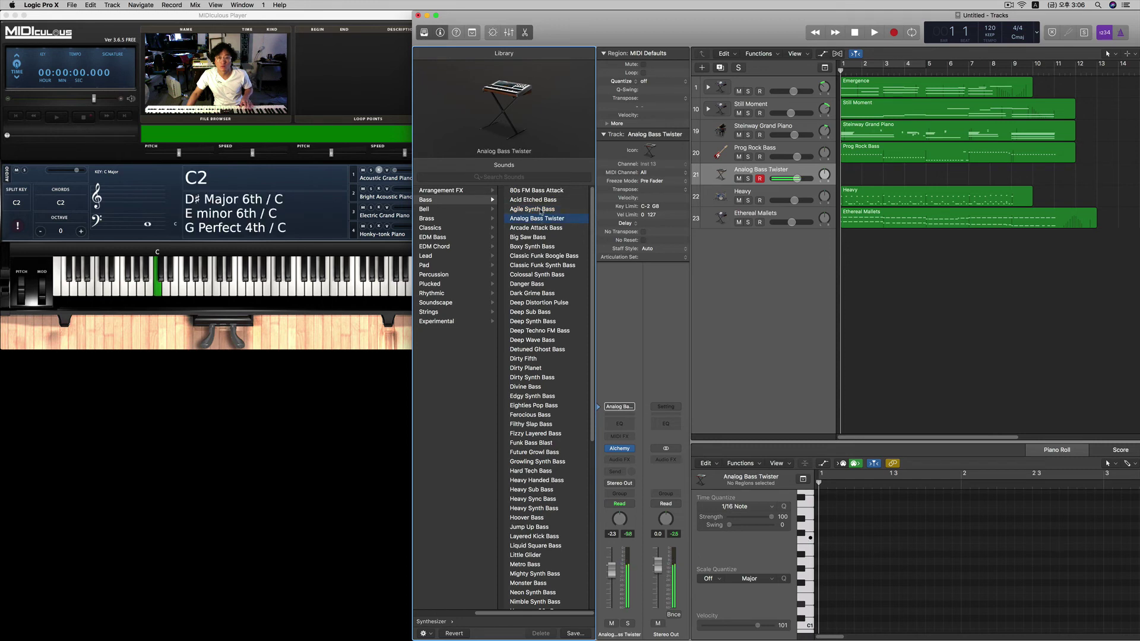
left_click(539, 209)
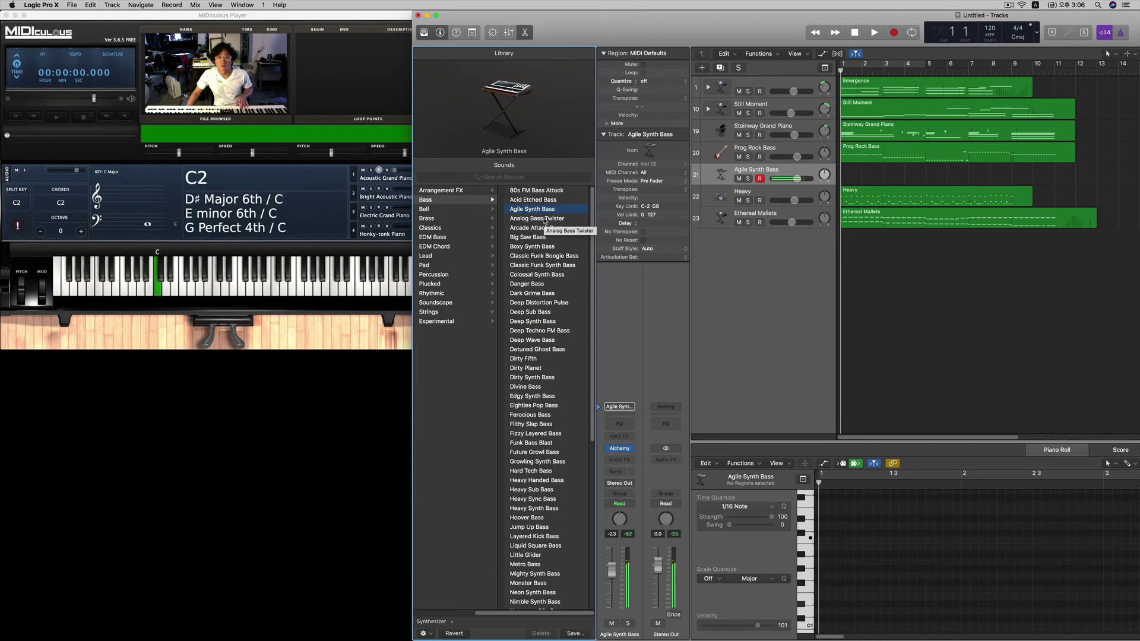
left_click(537, 228)
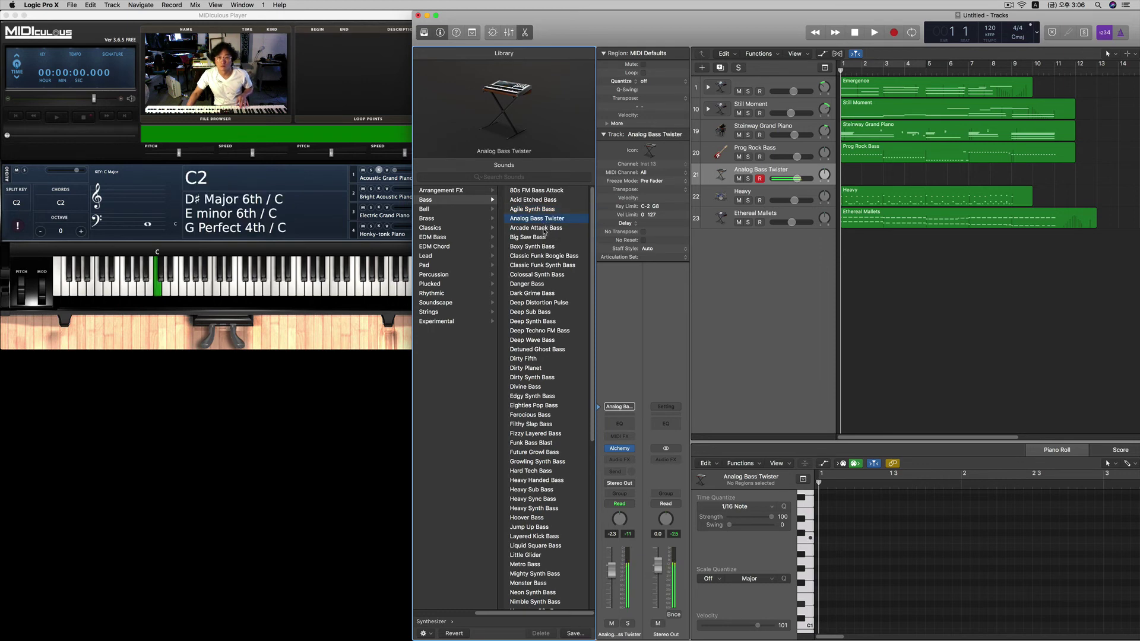
left_click(541, 237)
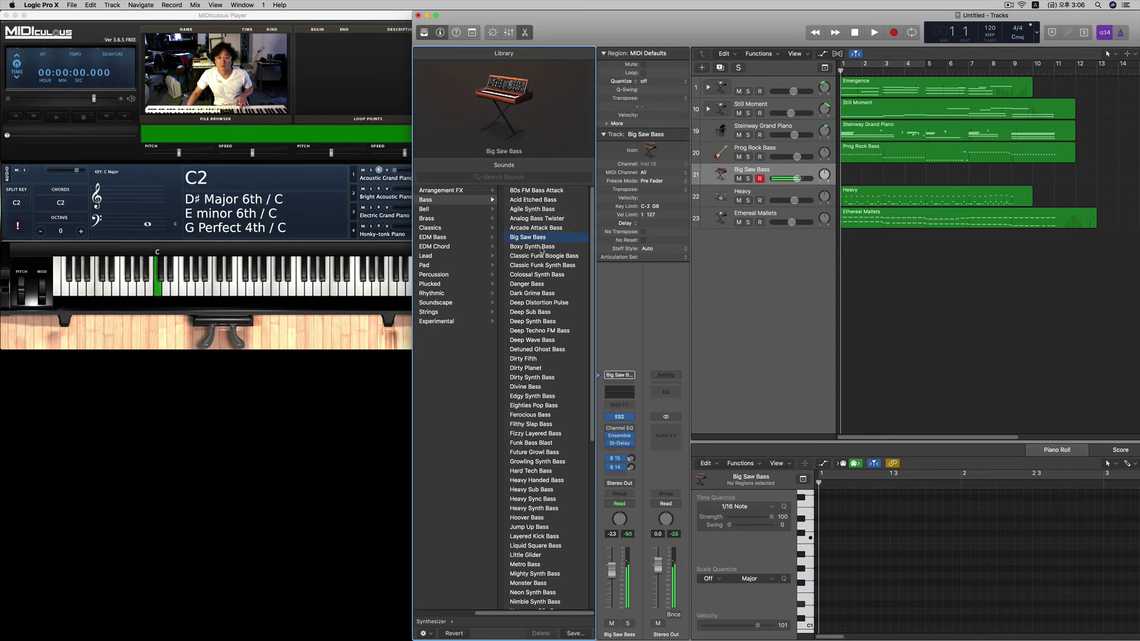
left_click(542, 246)
left_click(542, 256)
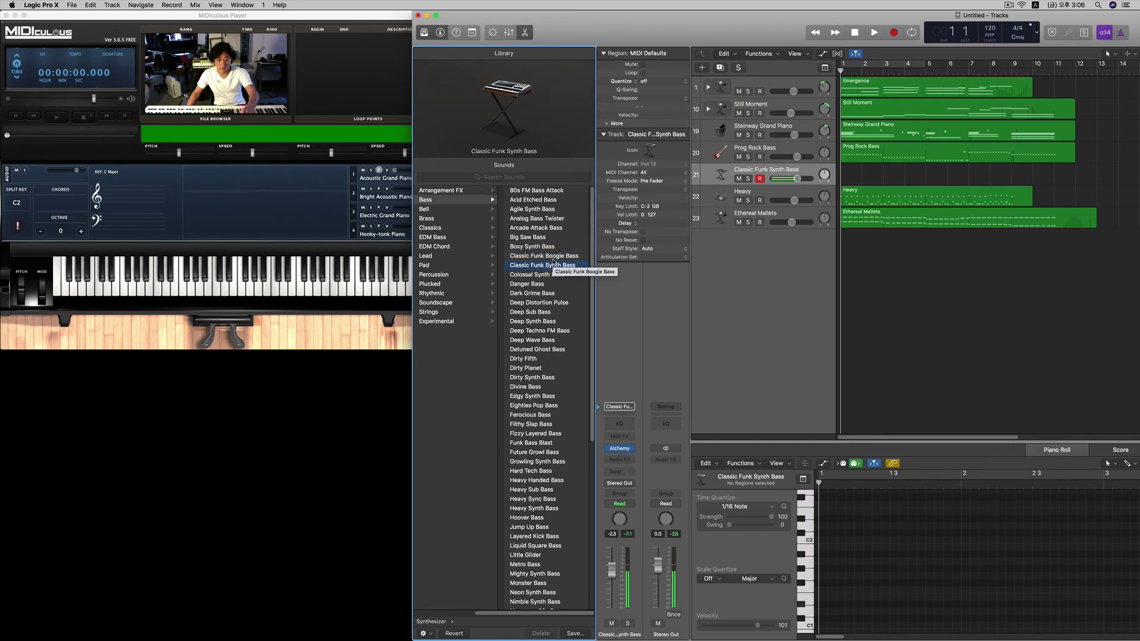
Step: Record a sustained Classic Funk Synth Bass part from bar 1 to about bar 13 and return to the project start
key("r")
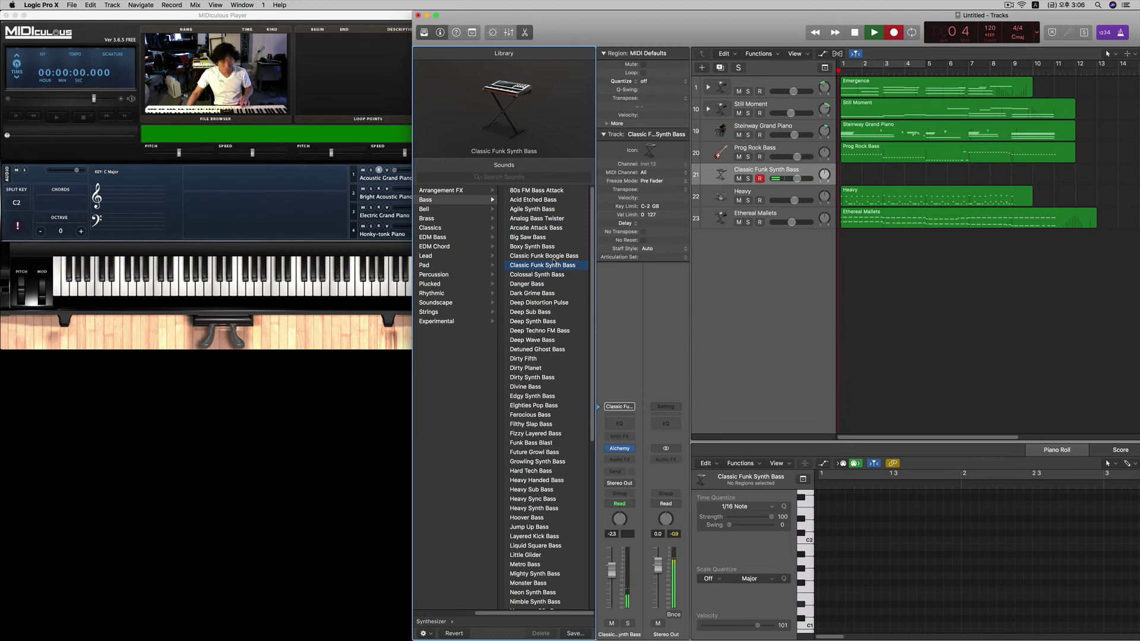
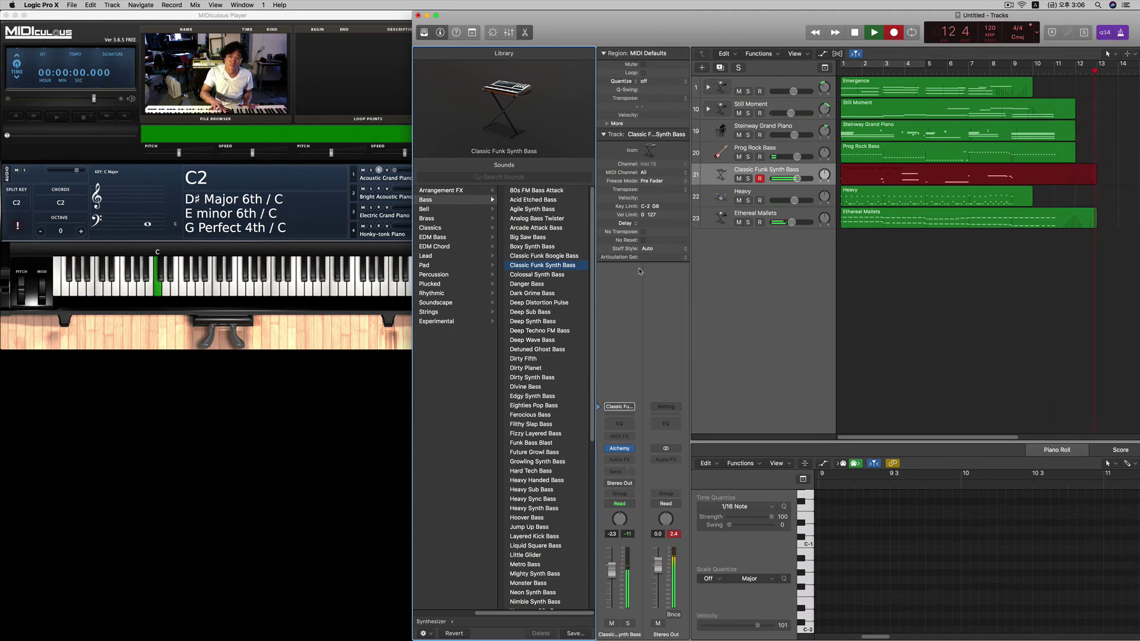
key("space")
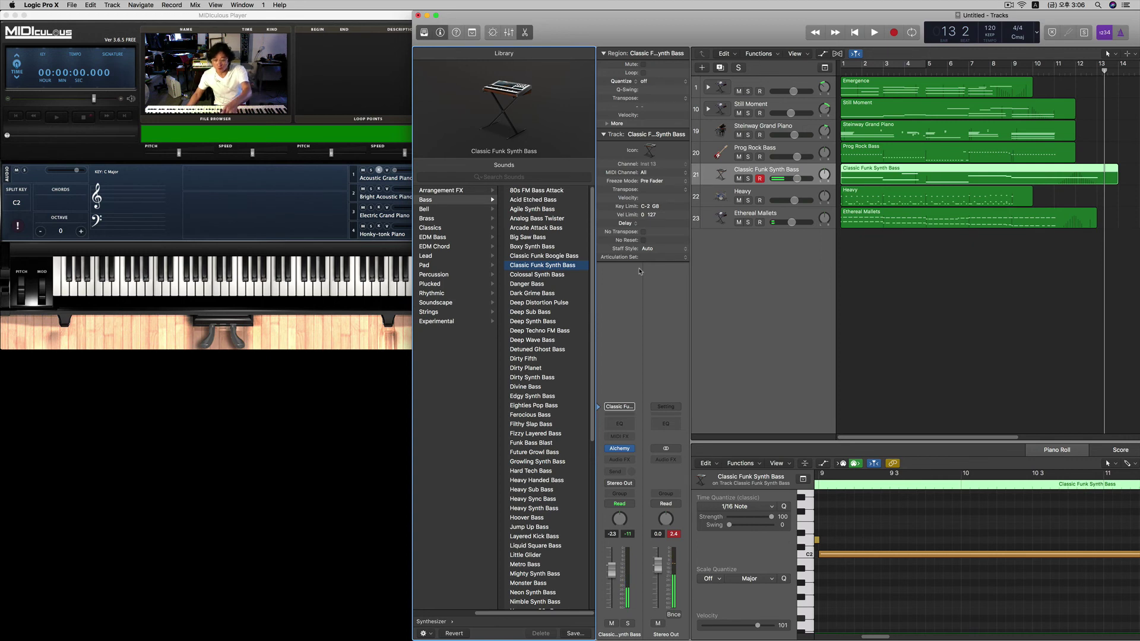
key("comma")
key("comma")
key("comma")
key("comma")
key("comma")
key("comma")
key("comma")
key("comma")
key("comma")
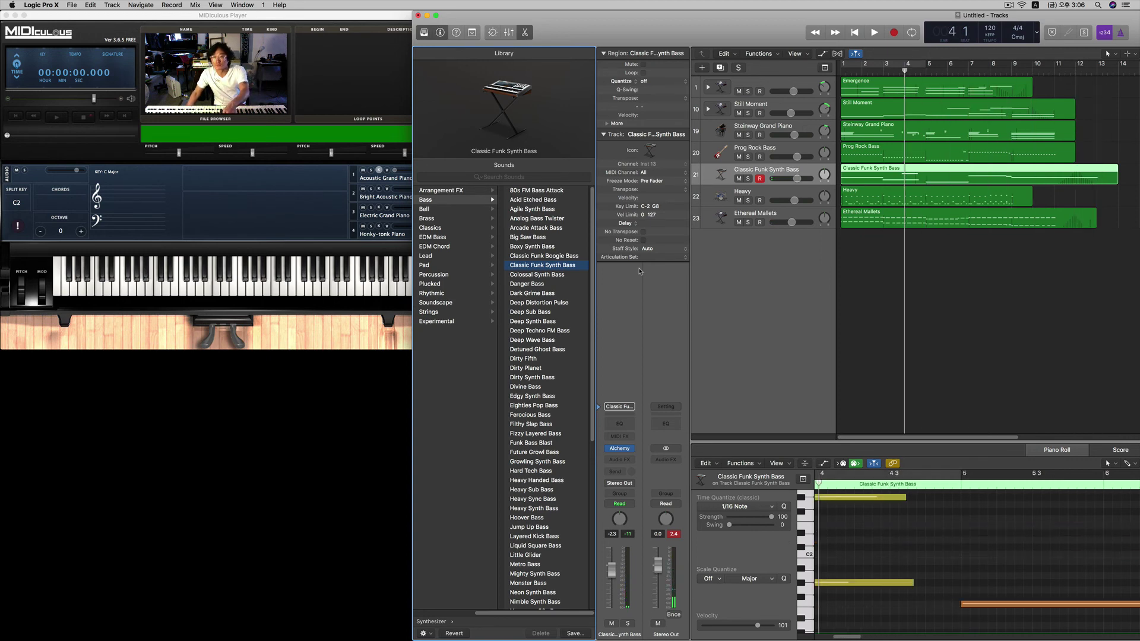
key("Return")
Step: Play the full mix from bar 1, lowering Classic Funk Synth Bass to about -7.6 dB and raising the Still Moment and Heavy volumes
key("space")
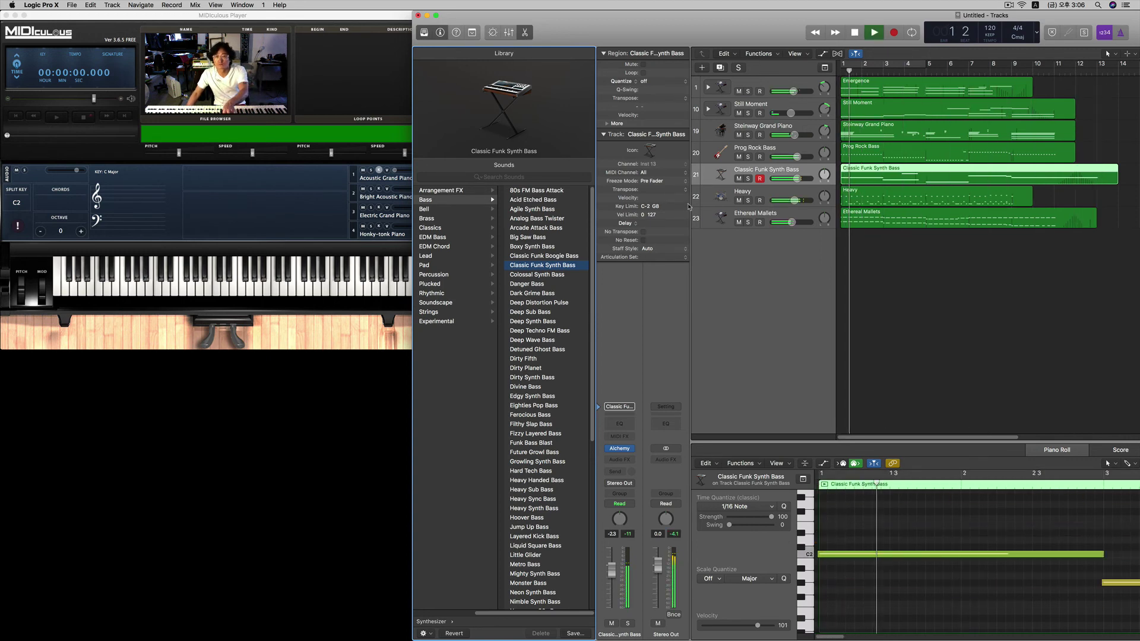
left_click_drag(796, 178, 789, 178)
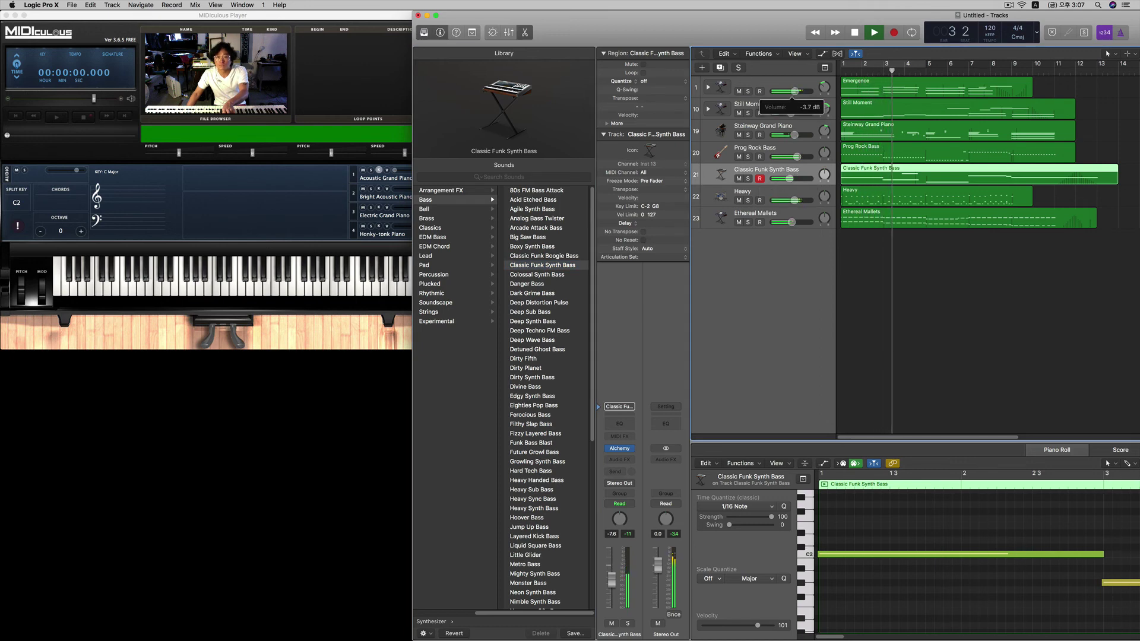
left_click_drag(793, 116, 802, 117)
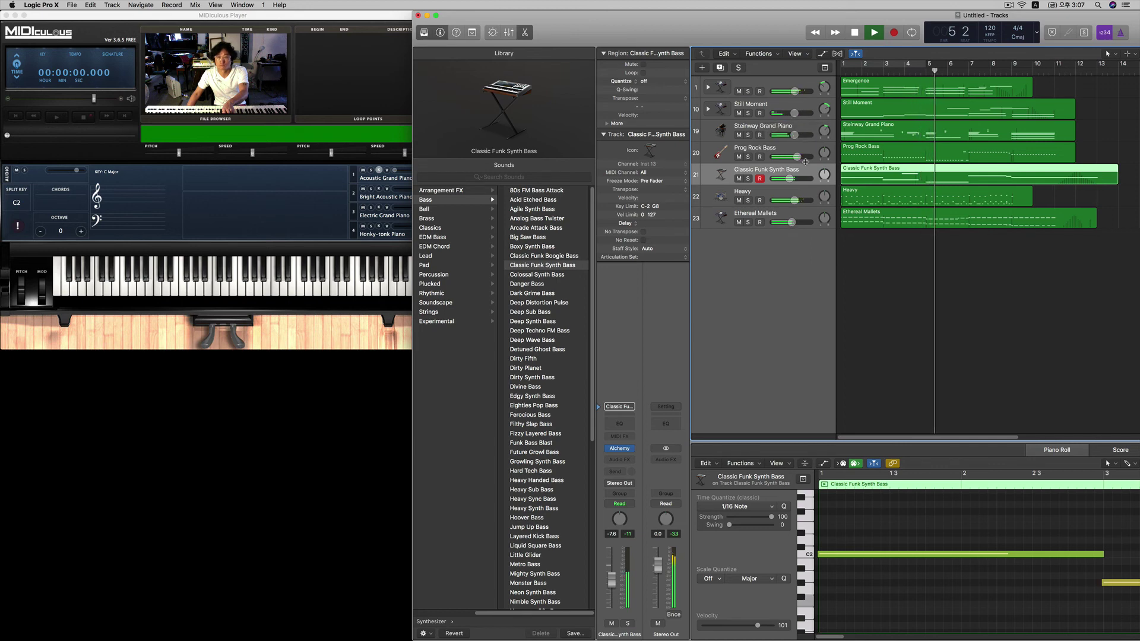
left_click(795, 202)
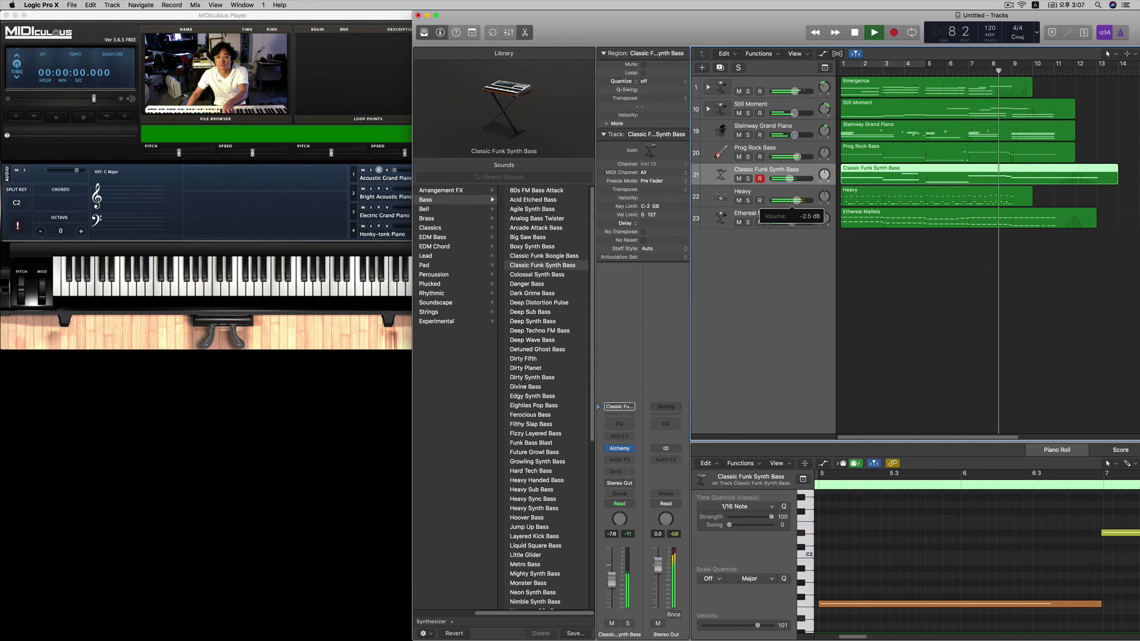
left_click_drag(794, 202, 799, 204)
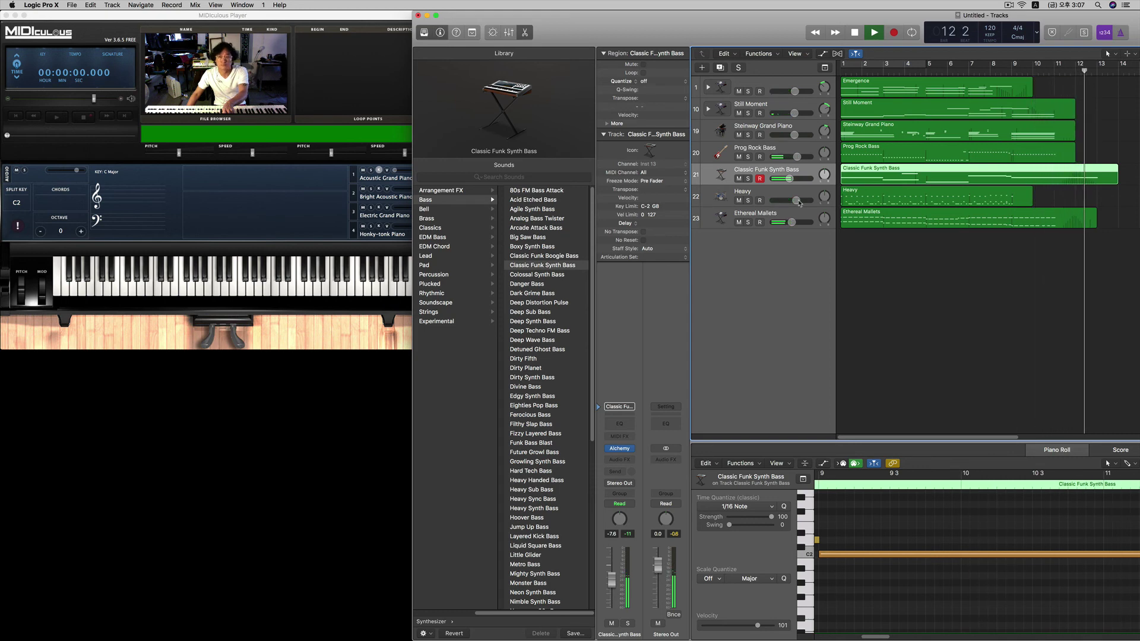
key("space")
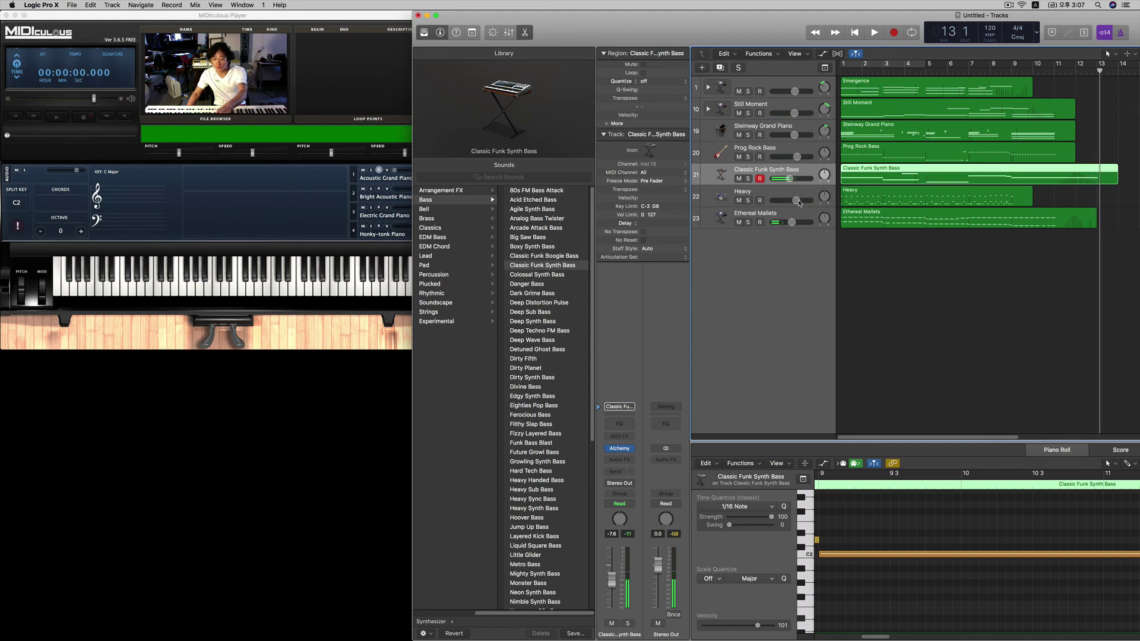
Step: Lower the volumes of the Emergence, Still Moment and Ethereal Mallets tracks and replay the mix from bar 1 into bar 2
key("Return")
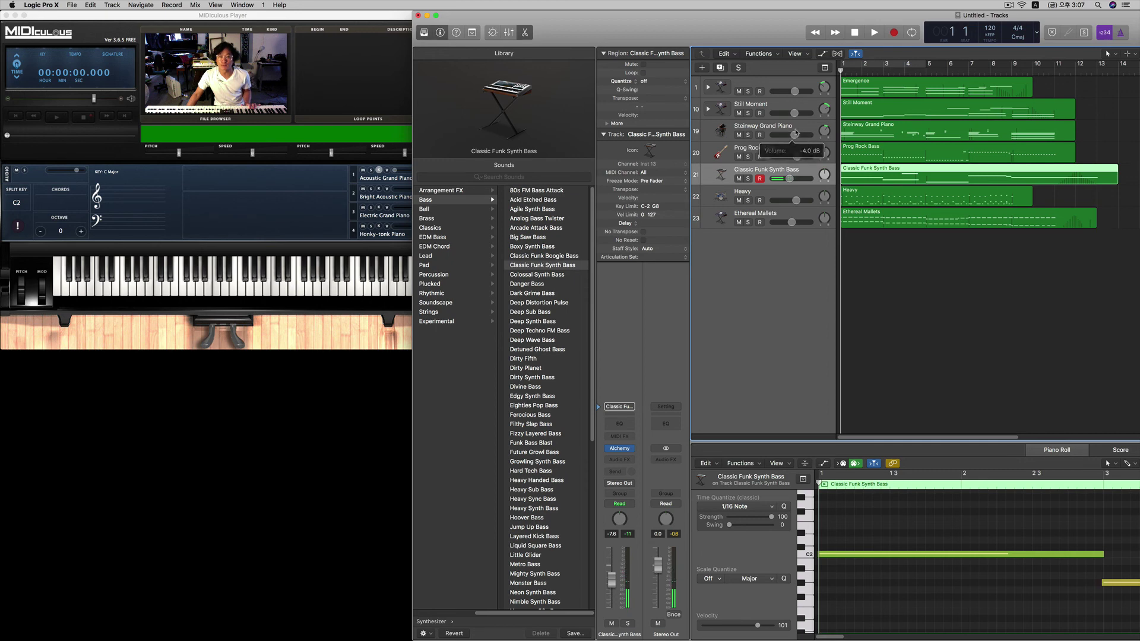
left_click_drag(793, 91, 791, 91)
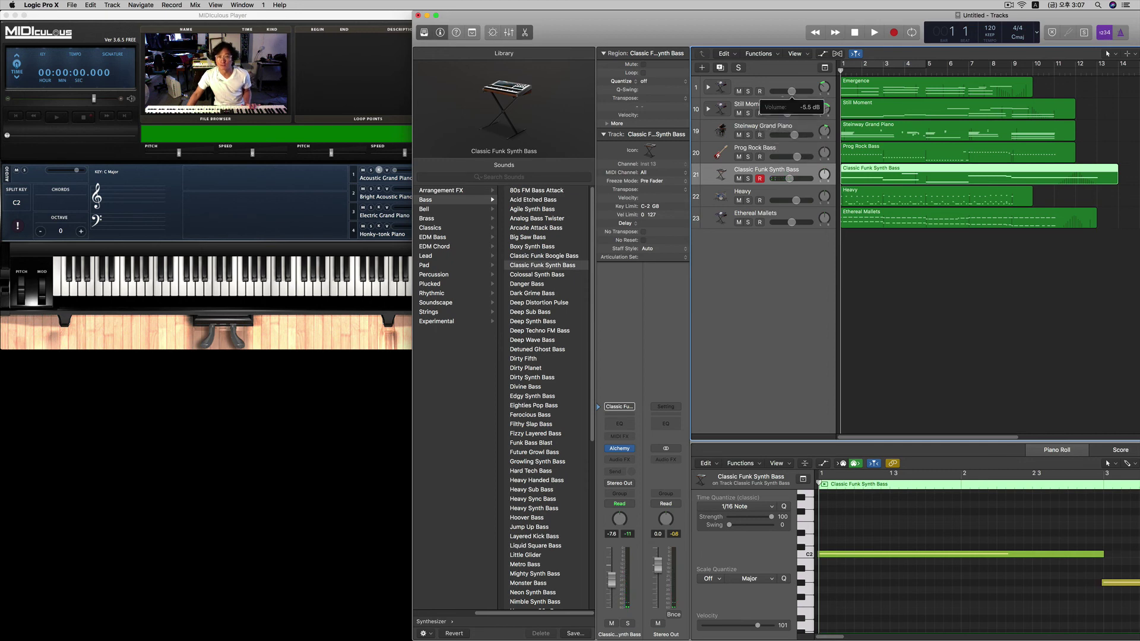
left_click_drag(792, 225, 787, 222)
key("space")
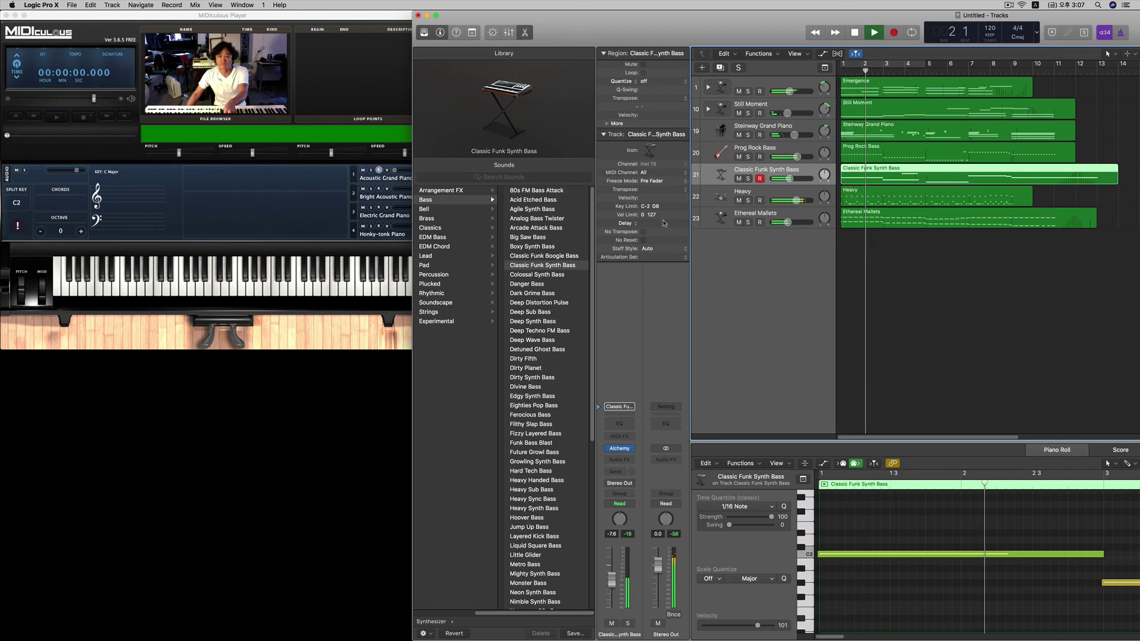
key("space")
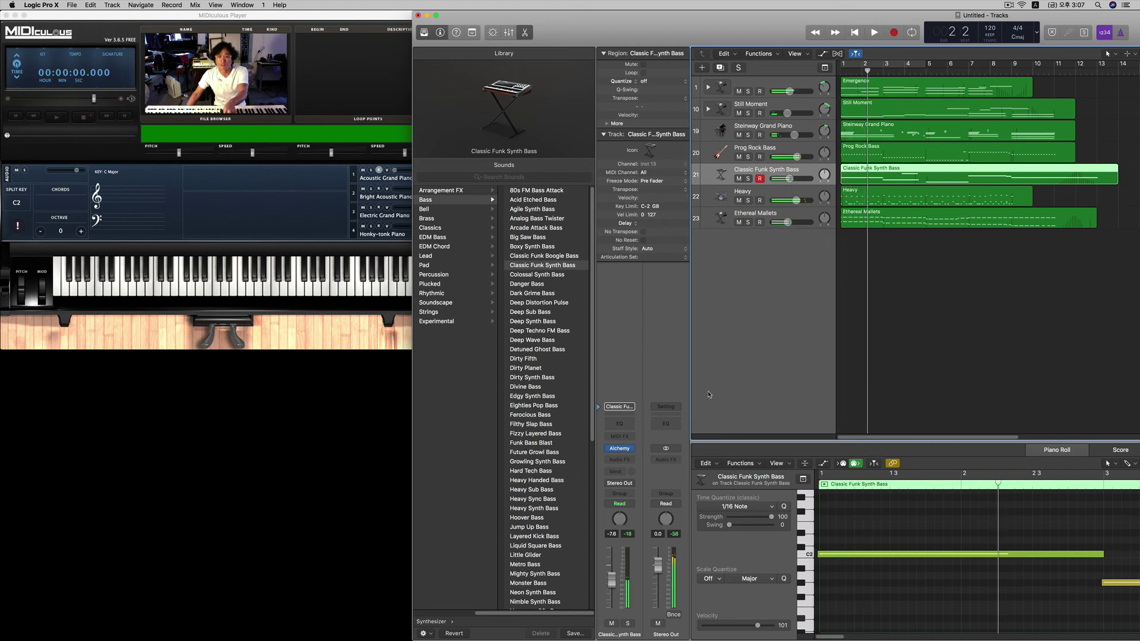
Step: Add a Channel EQ to the Stereo Out, cut about 8 dB at 112 Hz while playing the mix, and close the EQ
left_click(665, 424)
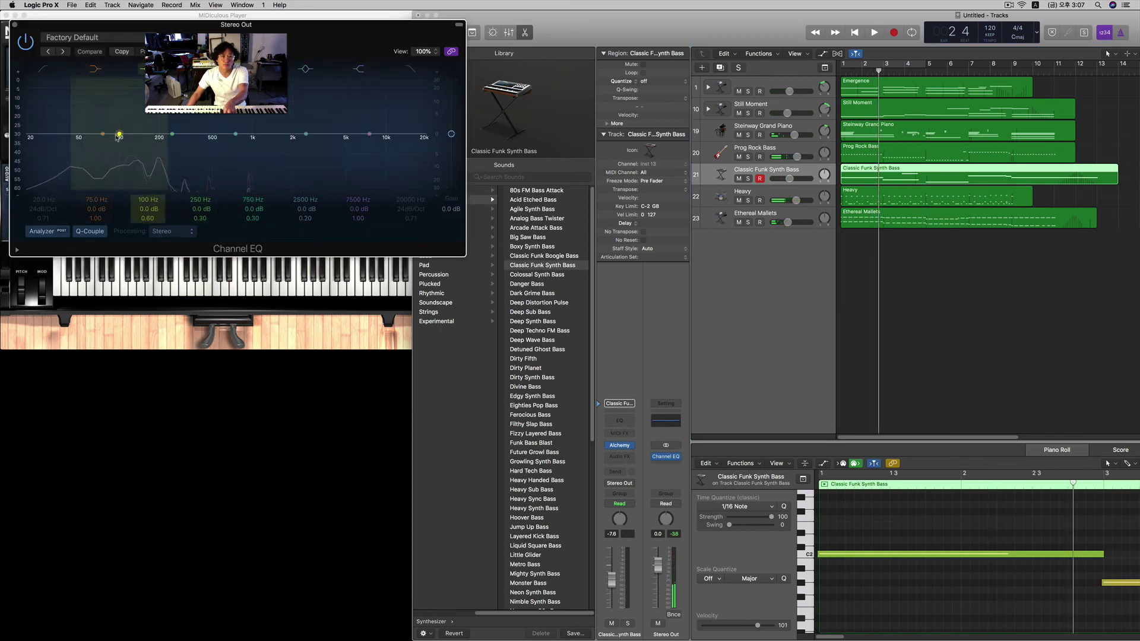
key("space")
mouse_move(118, 136)
left_mouse_down()
mouse_move(174, 175)
mouse_move(62, 182)
mouse_move(303, 184)
mouse_move(380, 197)
mouse_move(175, 206)
mouse_move(159, 119)
mouse_move(300, 104)
mouse_move(244, 151)
mouse_move(185, 169)
mouse_move(120, 178)
mouse_move(160, 168)
mouse_move(126, 153)
left_mouse_up()
key("space")
key("space")
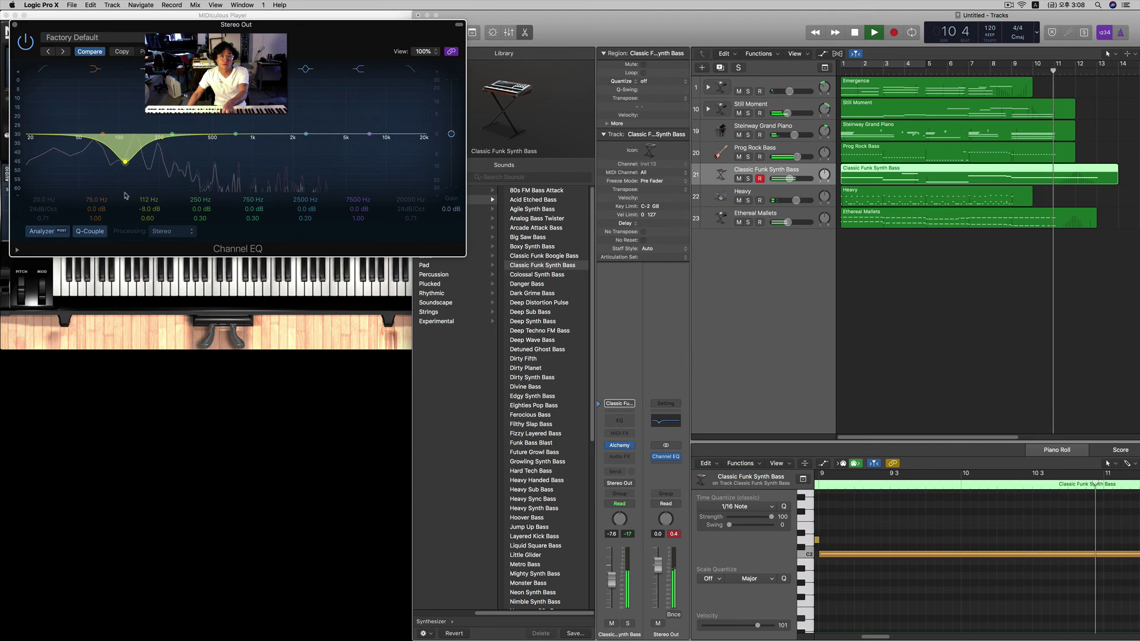
key("space")
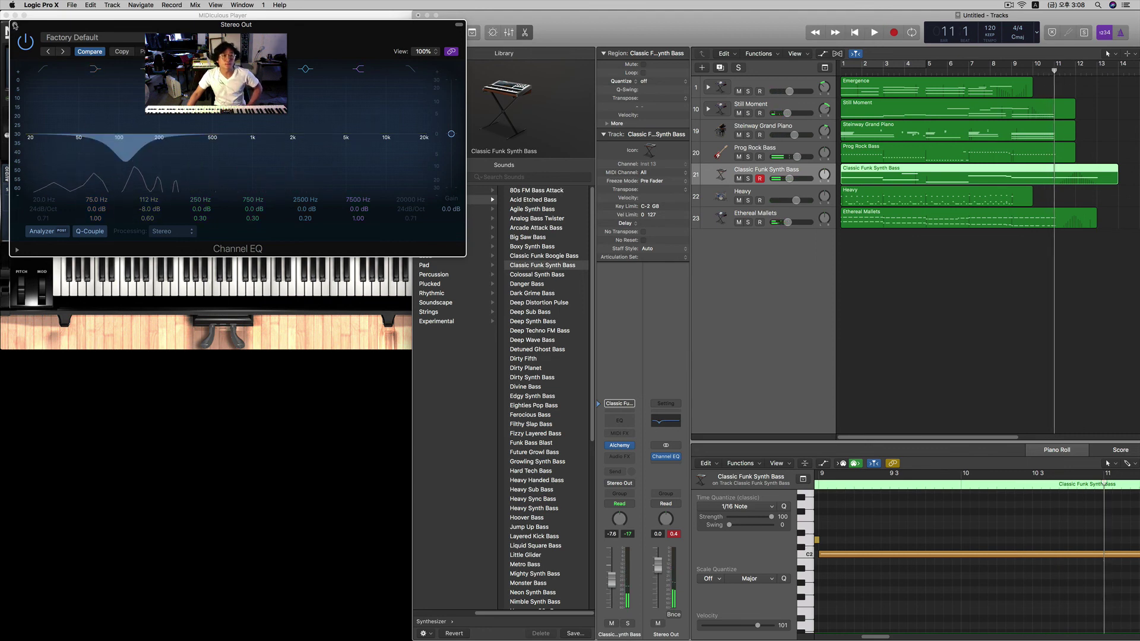
key("super+w")
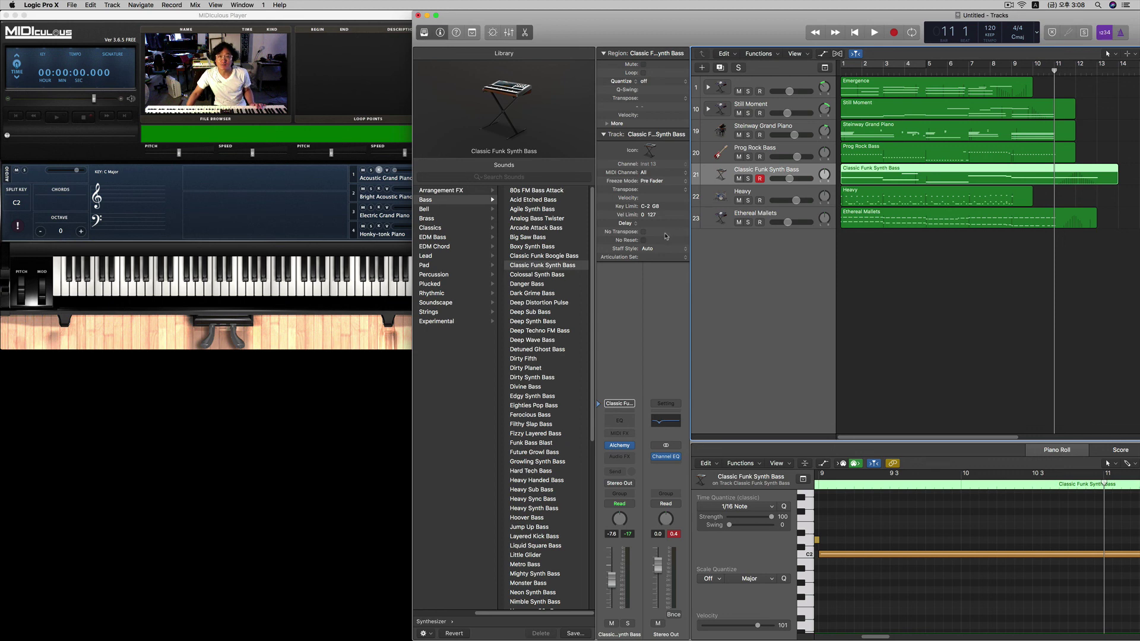
Step: Reshape Still Moment's Channel EQ with a 38.5 Hz low cut, +3.5 dB at 35 Hz, +1 dB at 54 Hz and +4.5 dB at 7900 Hz
left_click(748, 84)
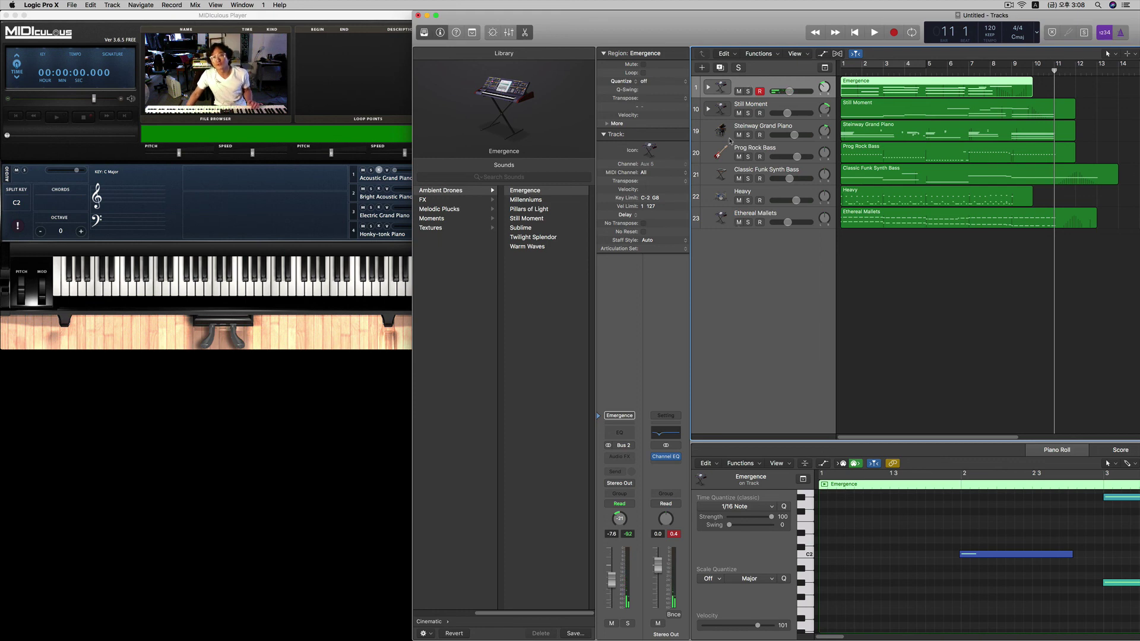
left_click(763, 106)
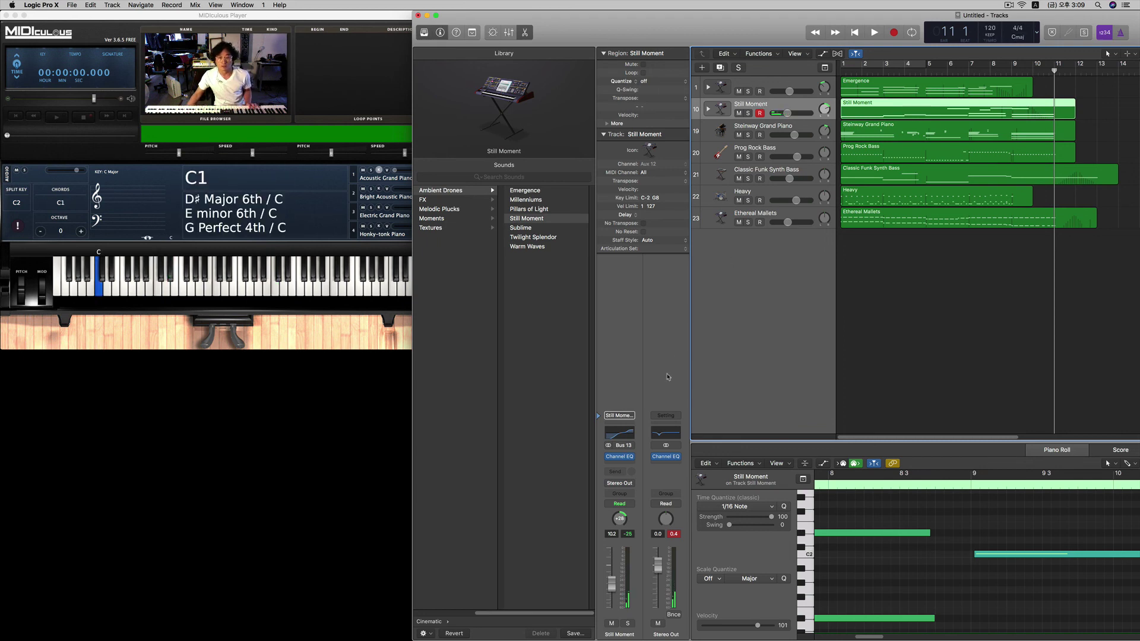
left_click(617, 433)
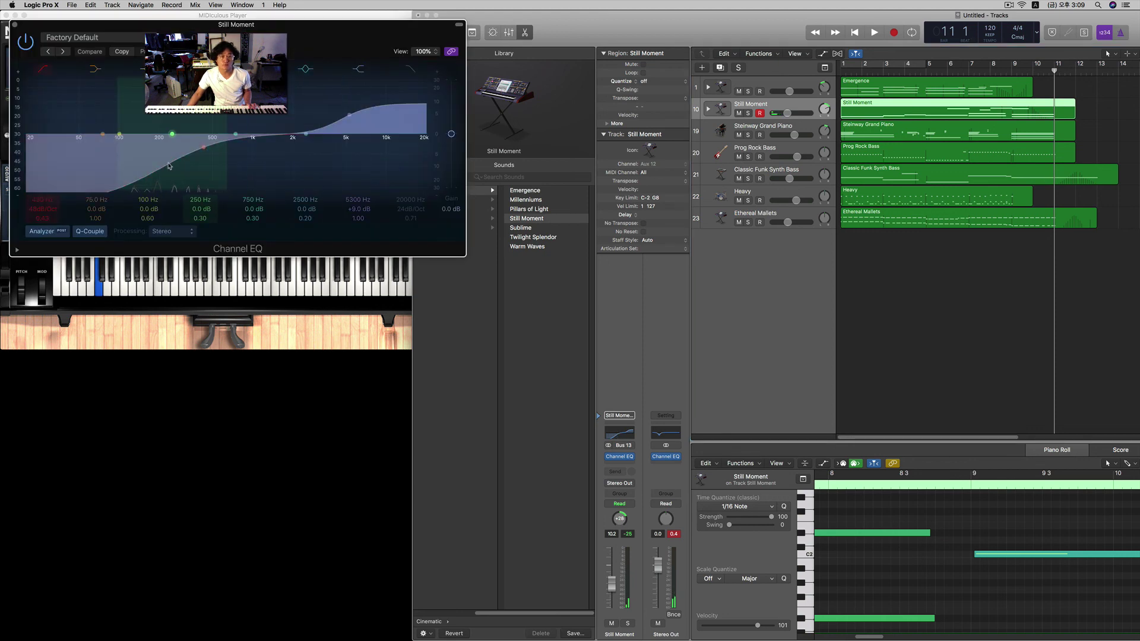
left_click_drag(174, 166, 47, 182)
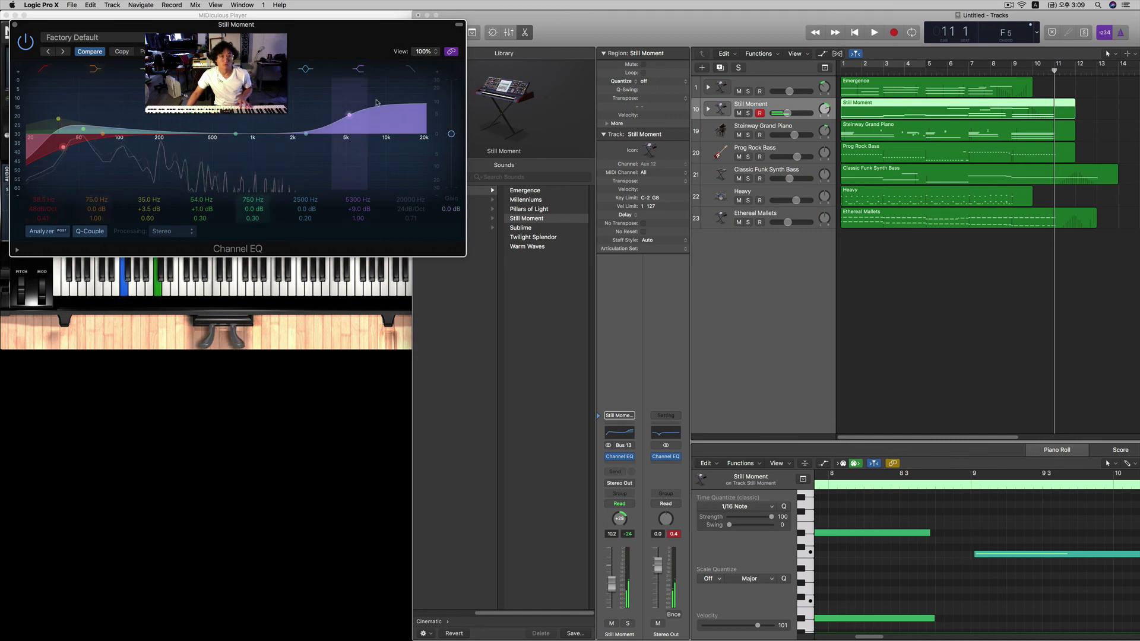
left_click_drag(351, 116, 375, 126)
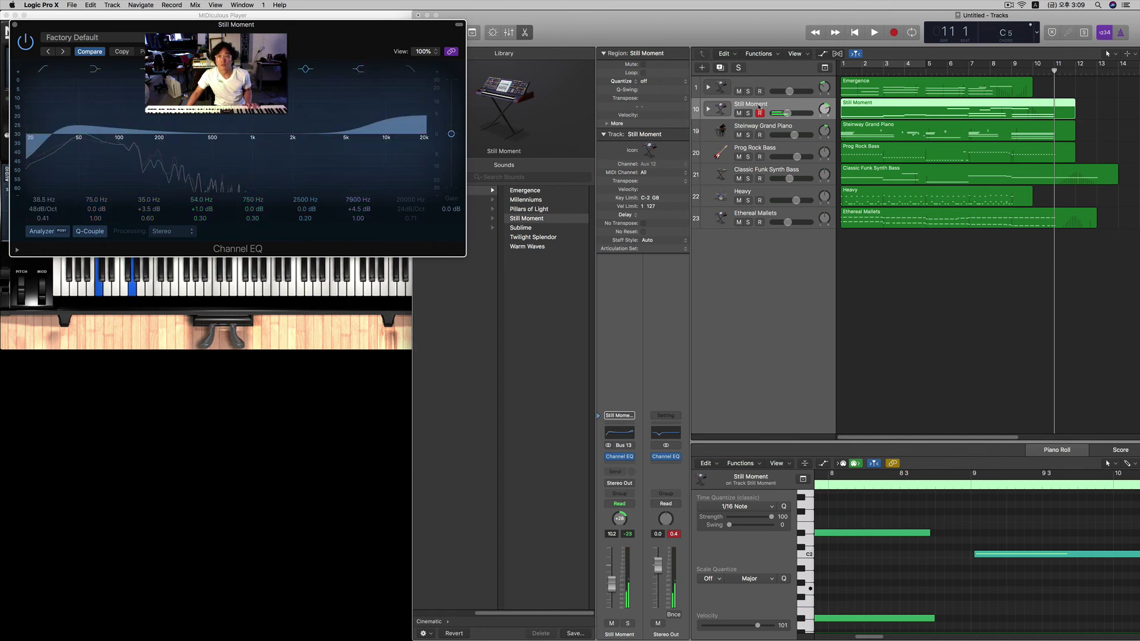
Step: Raise the Still Moment track's volume to about -4.5 dB and set its pan to -3
left_click_drag(786, 113, 824, 119)
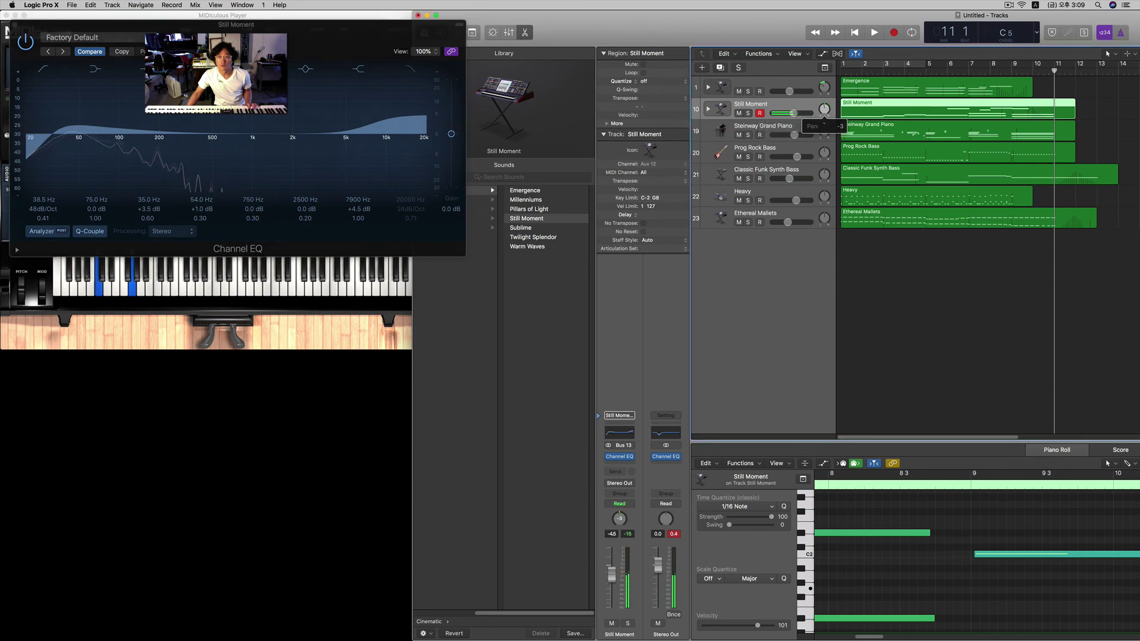
Step: Play the full mix from bar 1 to about bar 11 and close Still Moment's Channel EQ
key("Return")
key("space")
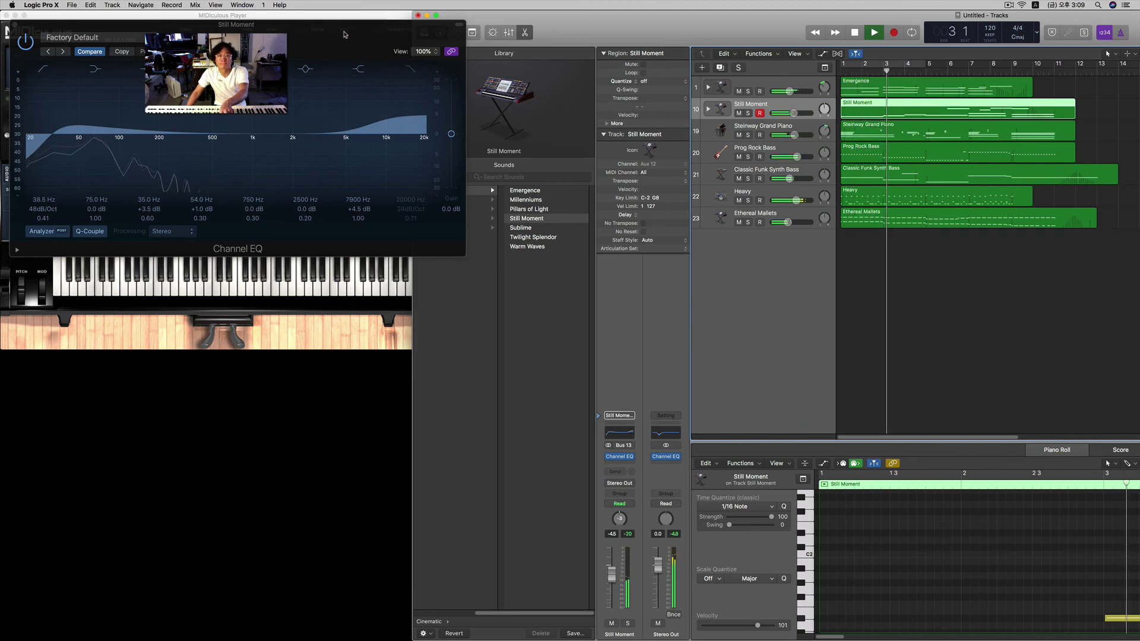
left_click_drag(343, 34, 334, 26)
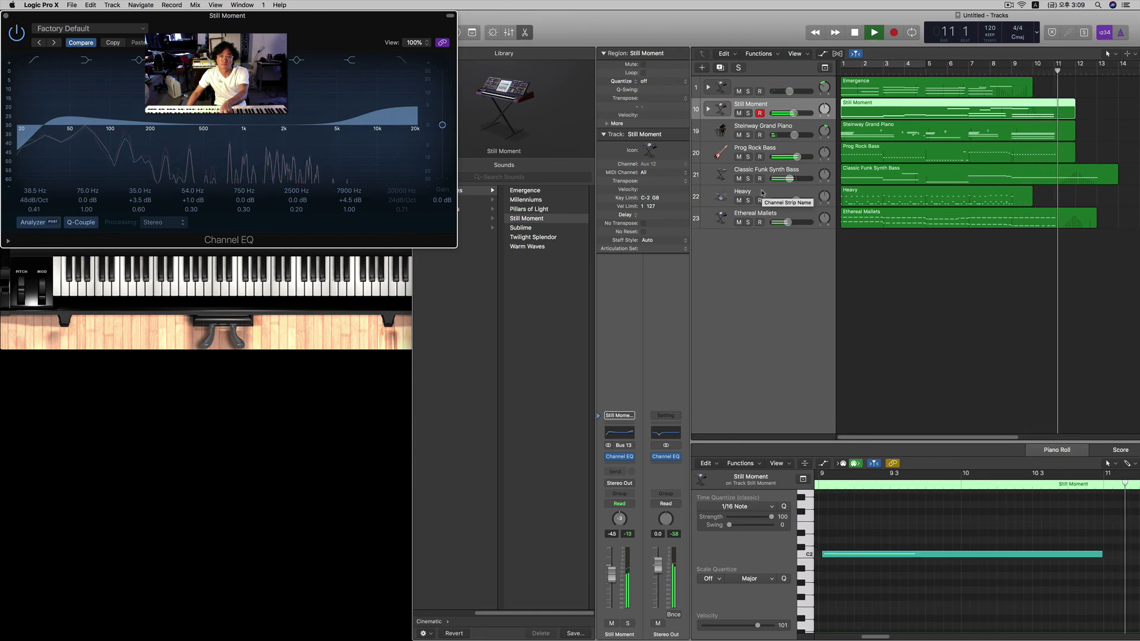
key("space")
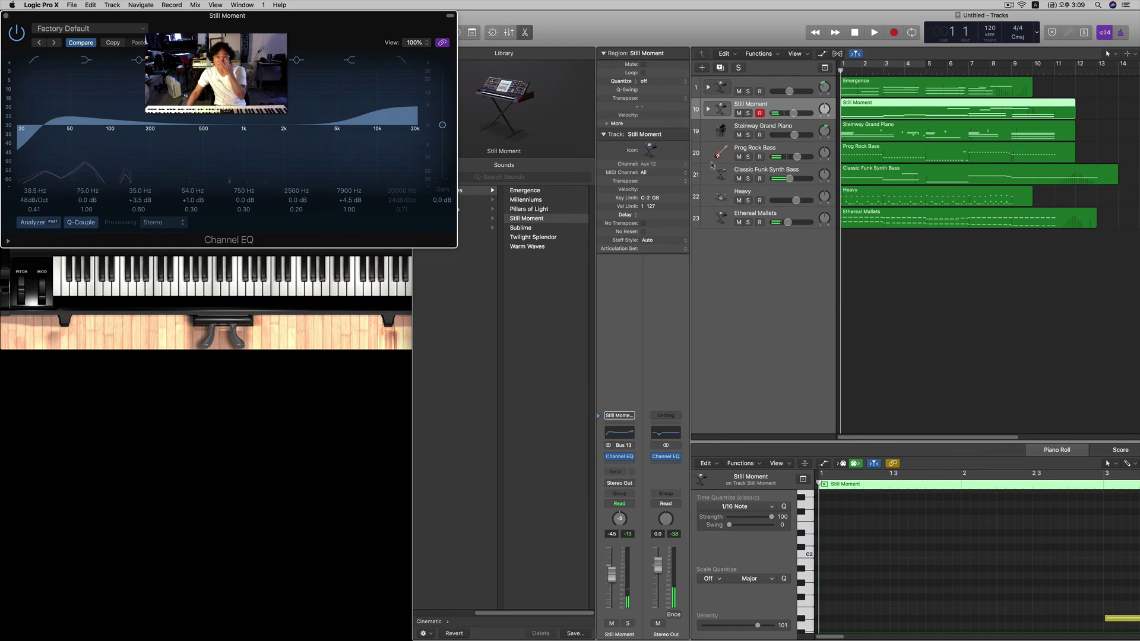
left_click_drag(330, 26, 743, 296)
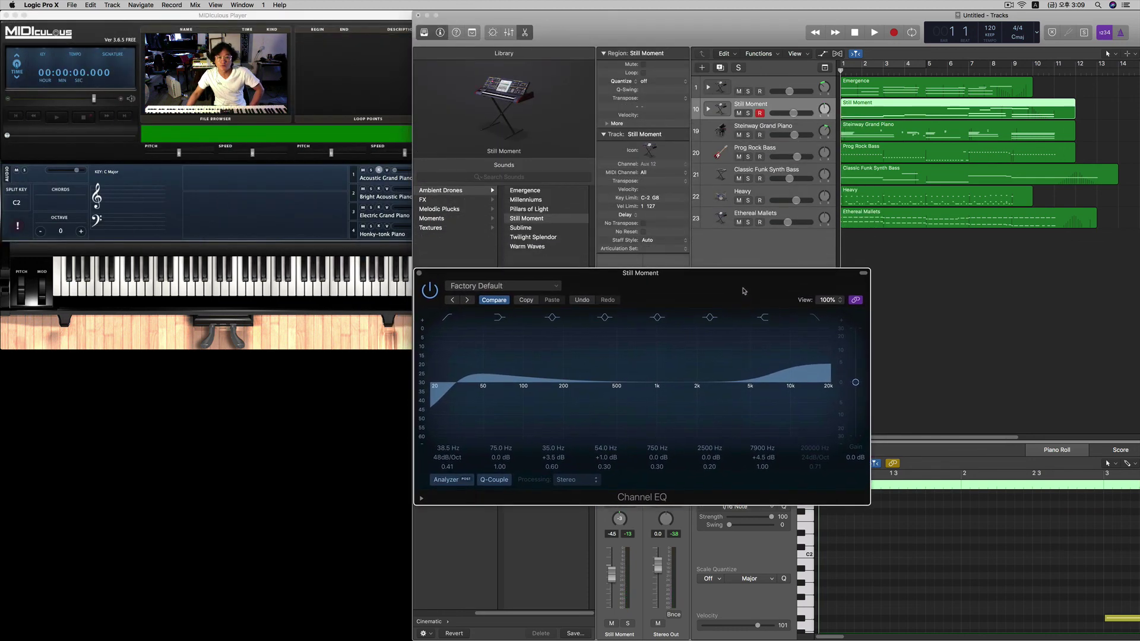
left_click(418, 274)
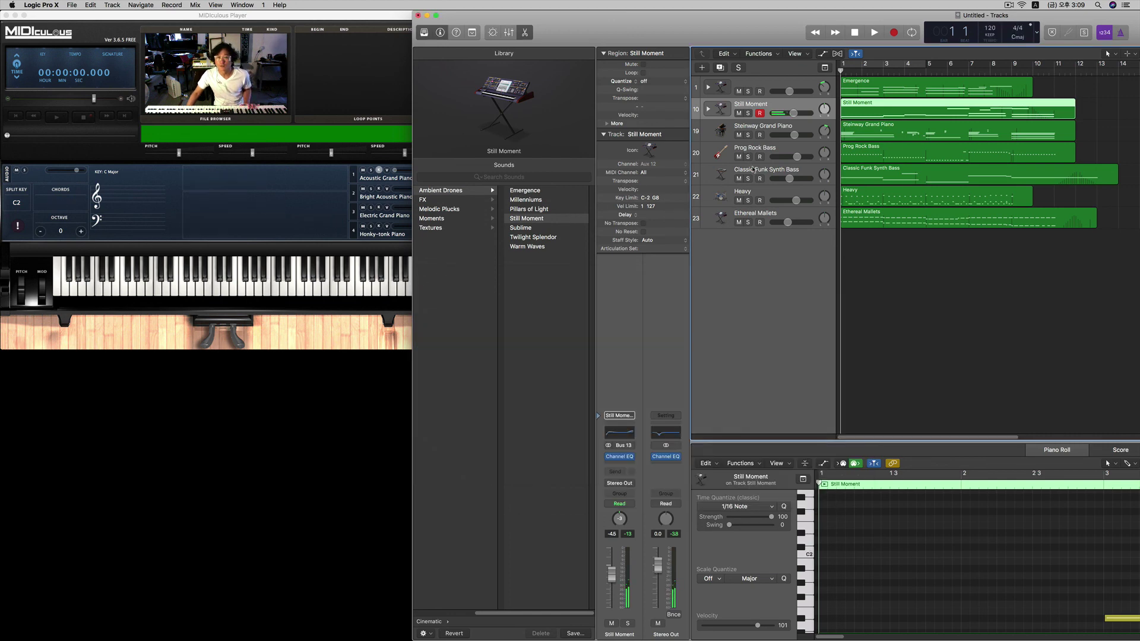
Step: Raise the Emergence track's volume to about -6.8 dB and pan it to the centre
left_click(775, 215)
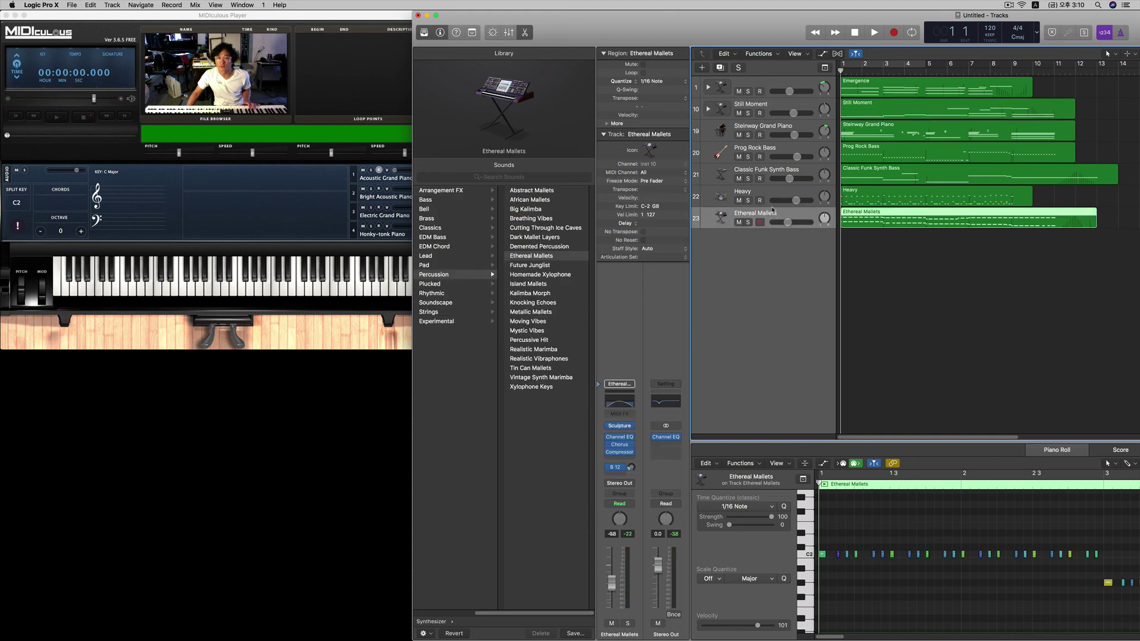
left_click(762, 84)
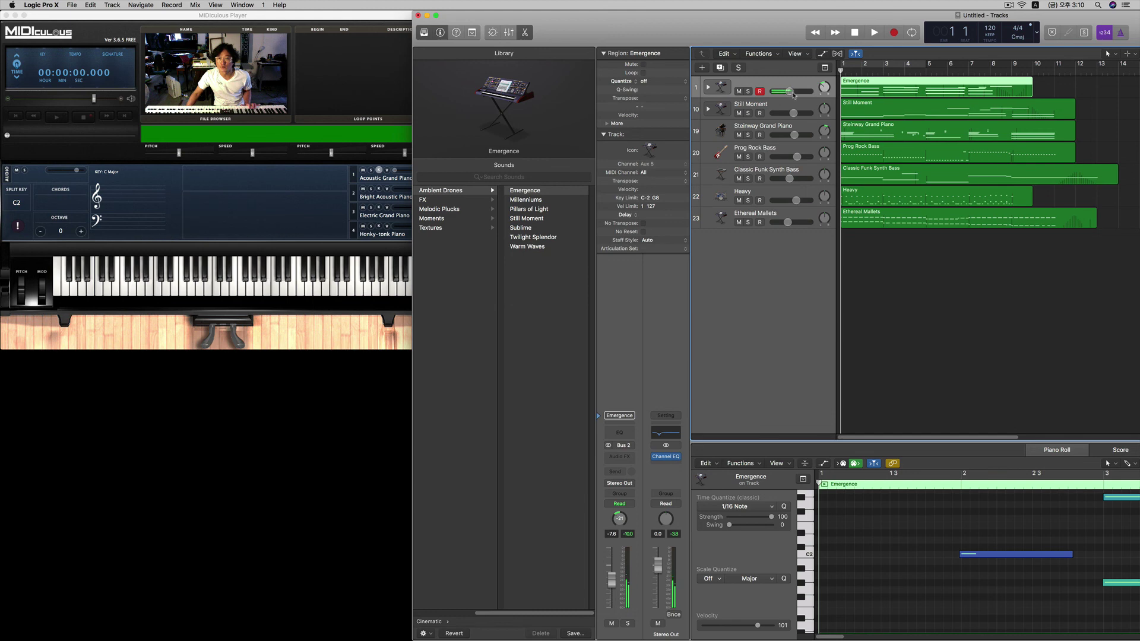
left_click_drag(793, 94, 796, 95)
mouse_move(824, 89)
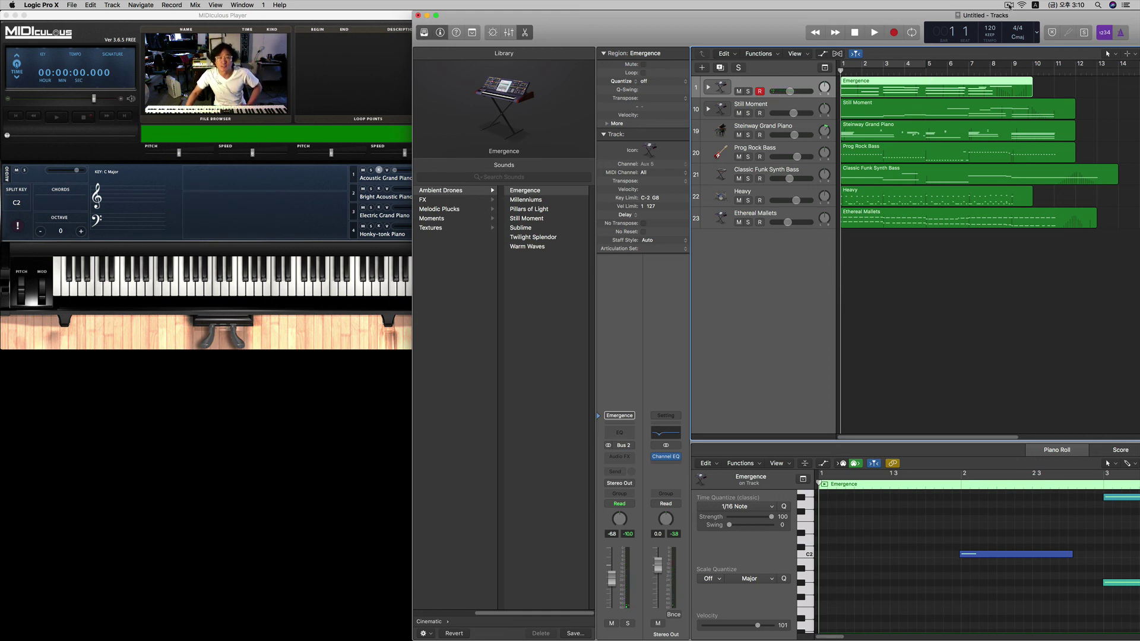
left_click(1008, 5)
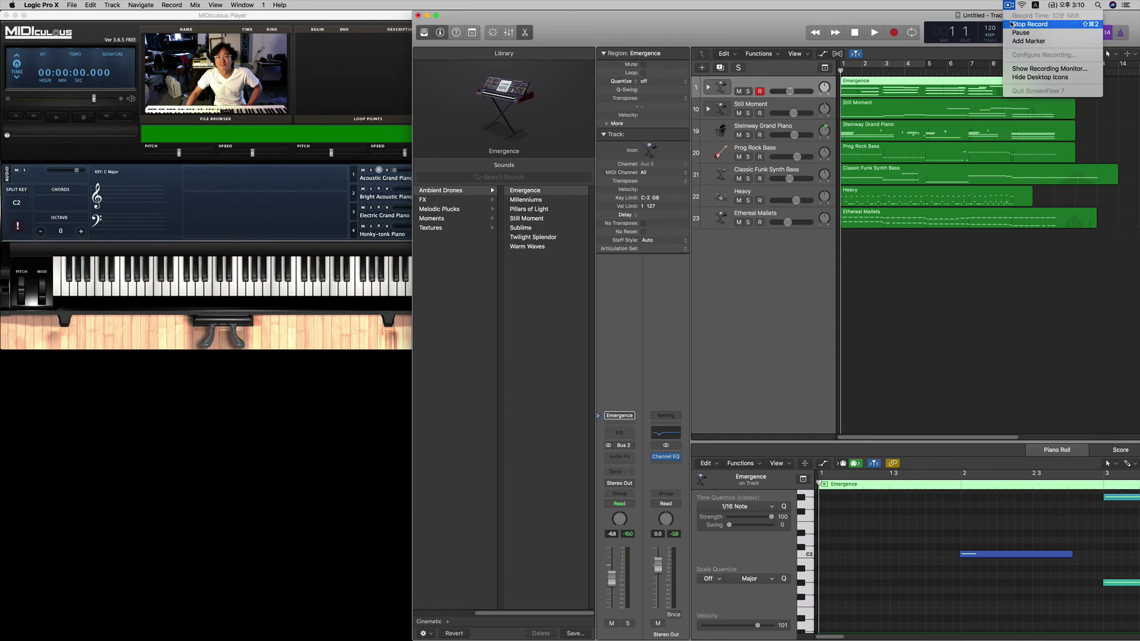